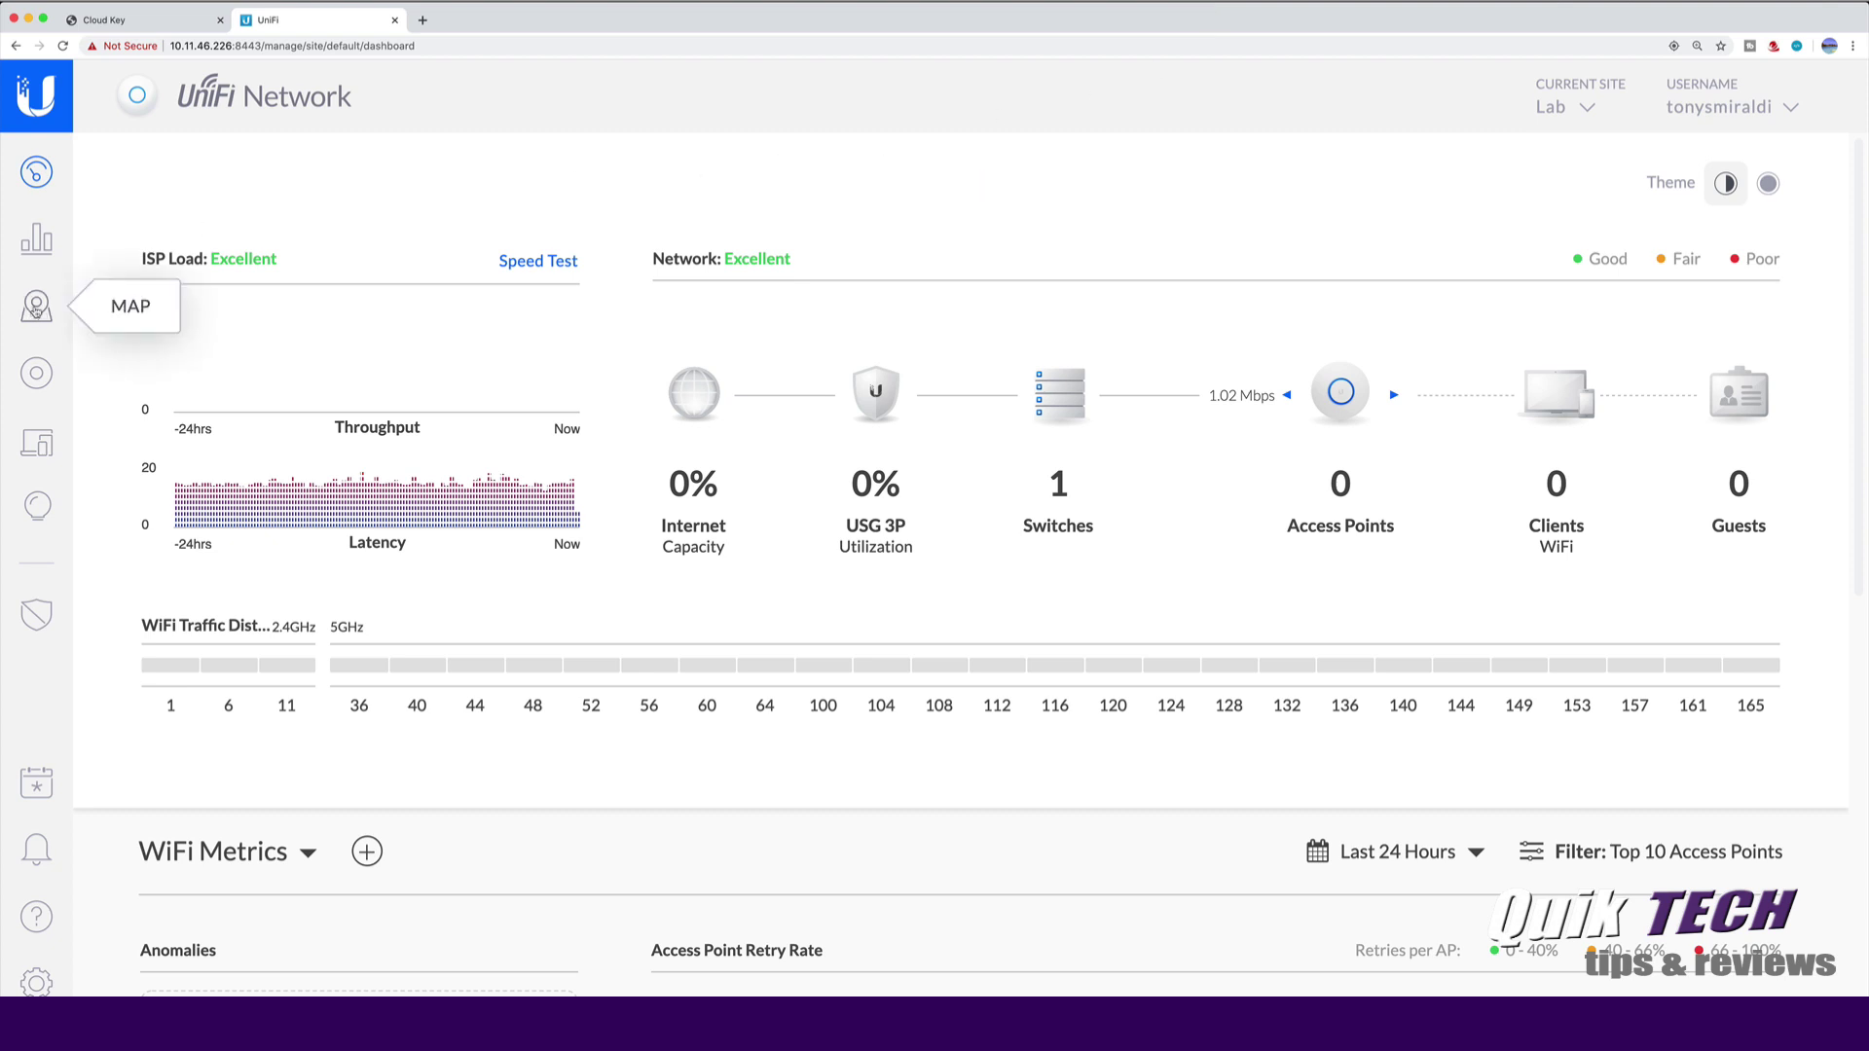
Switch the site map to Floorplan view to show the Sample floor plan.
left_click(36, 307)
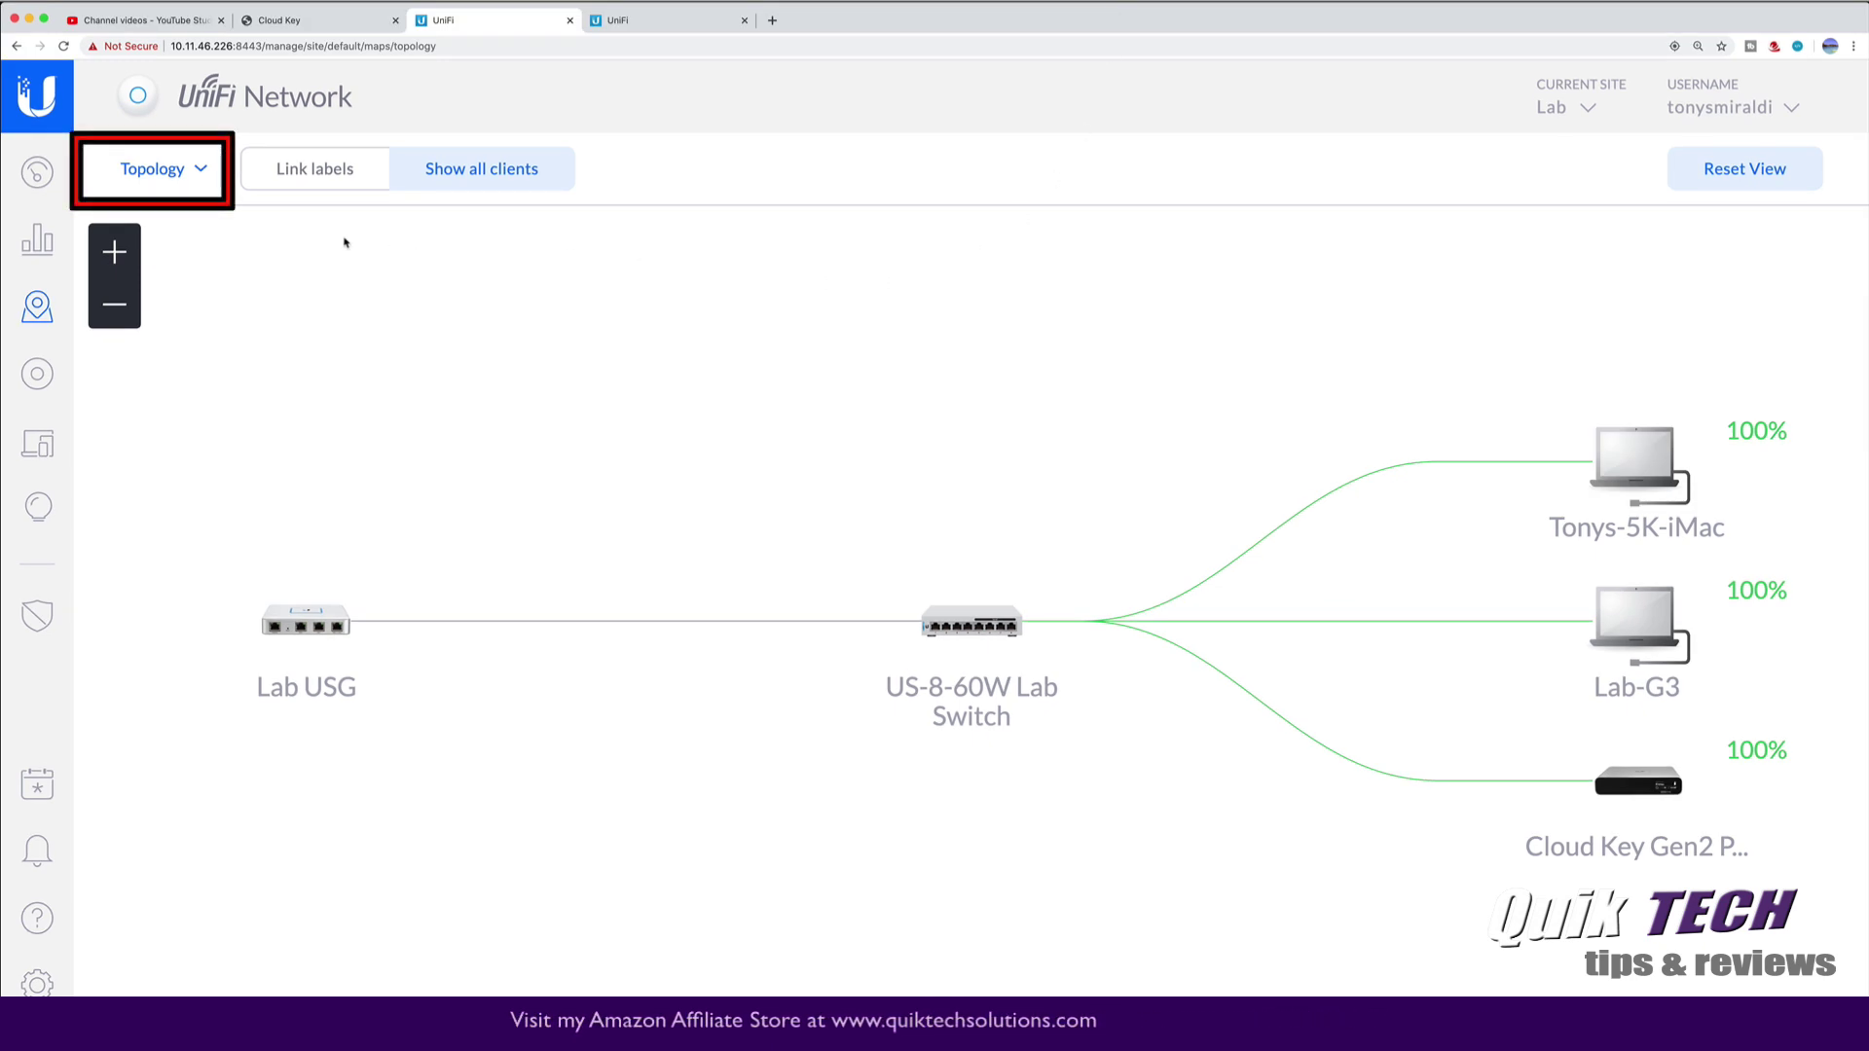
left_click(199, 171)
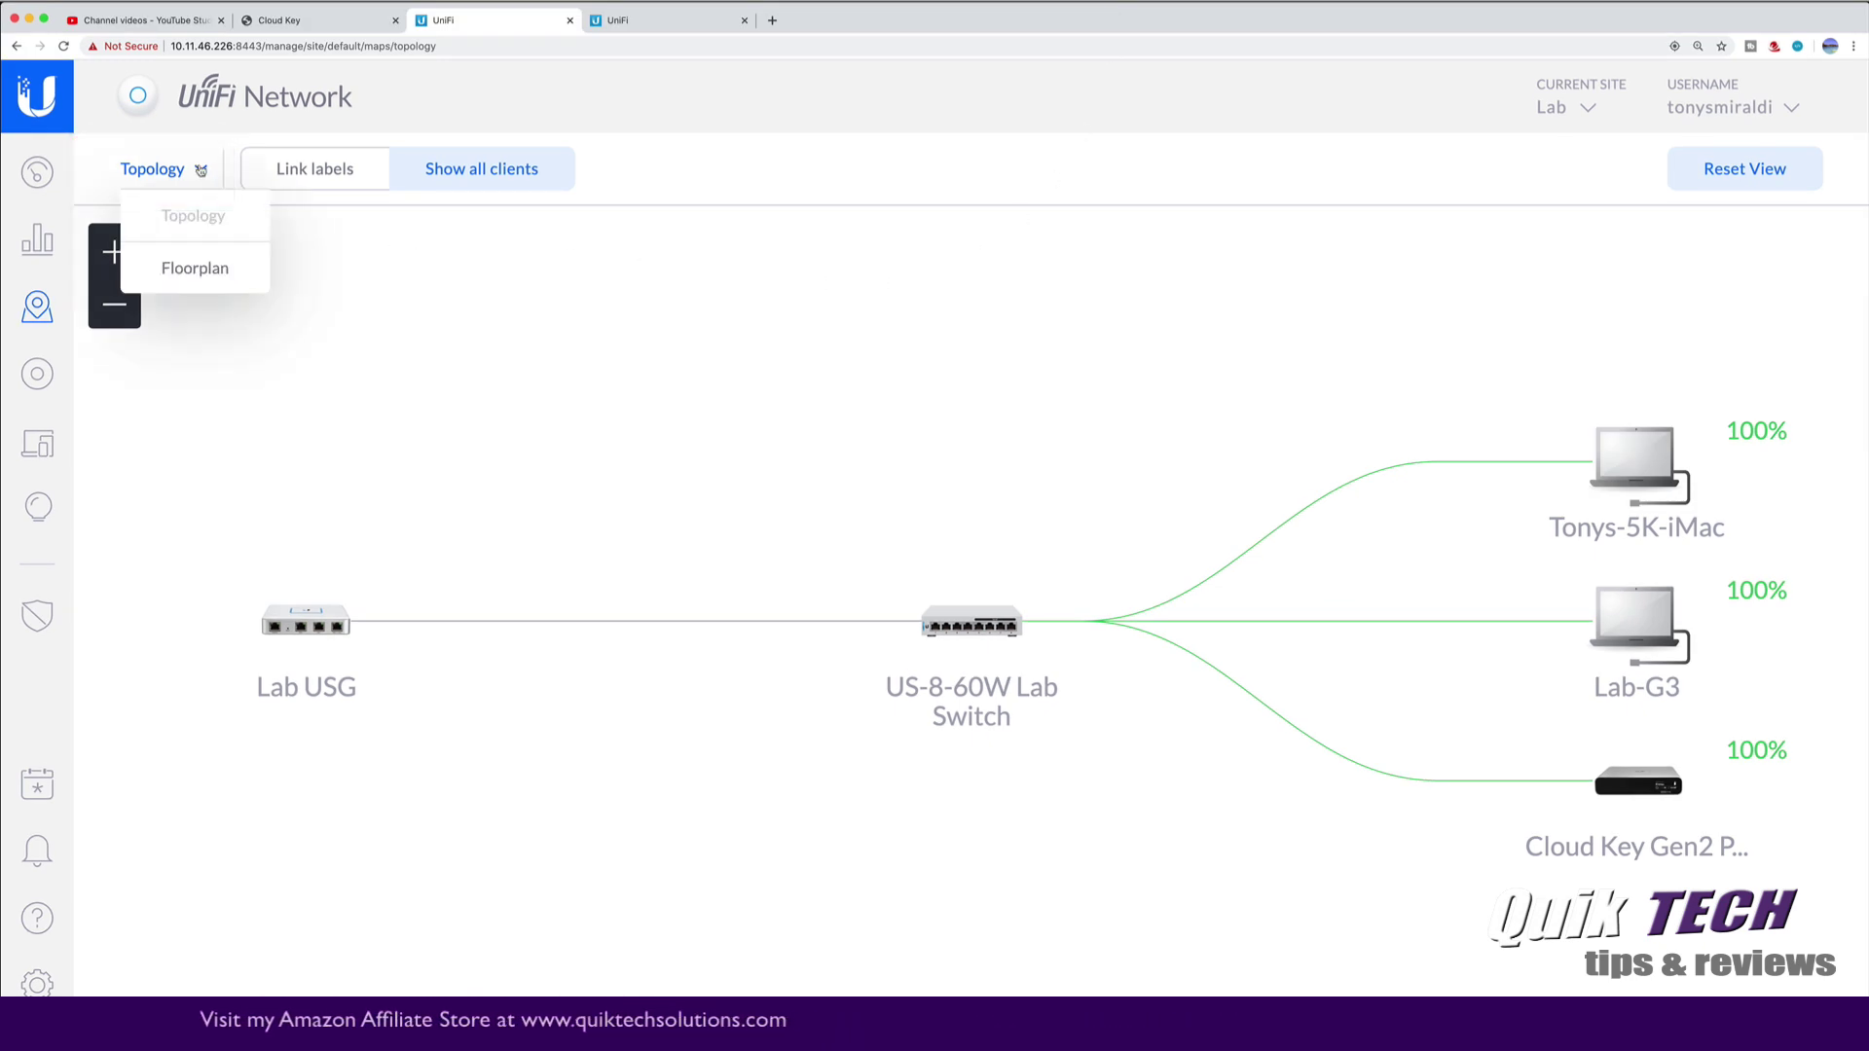
left_click(195, 269)
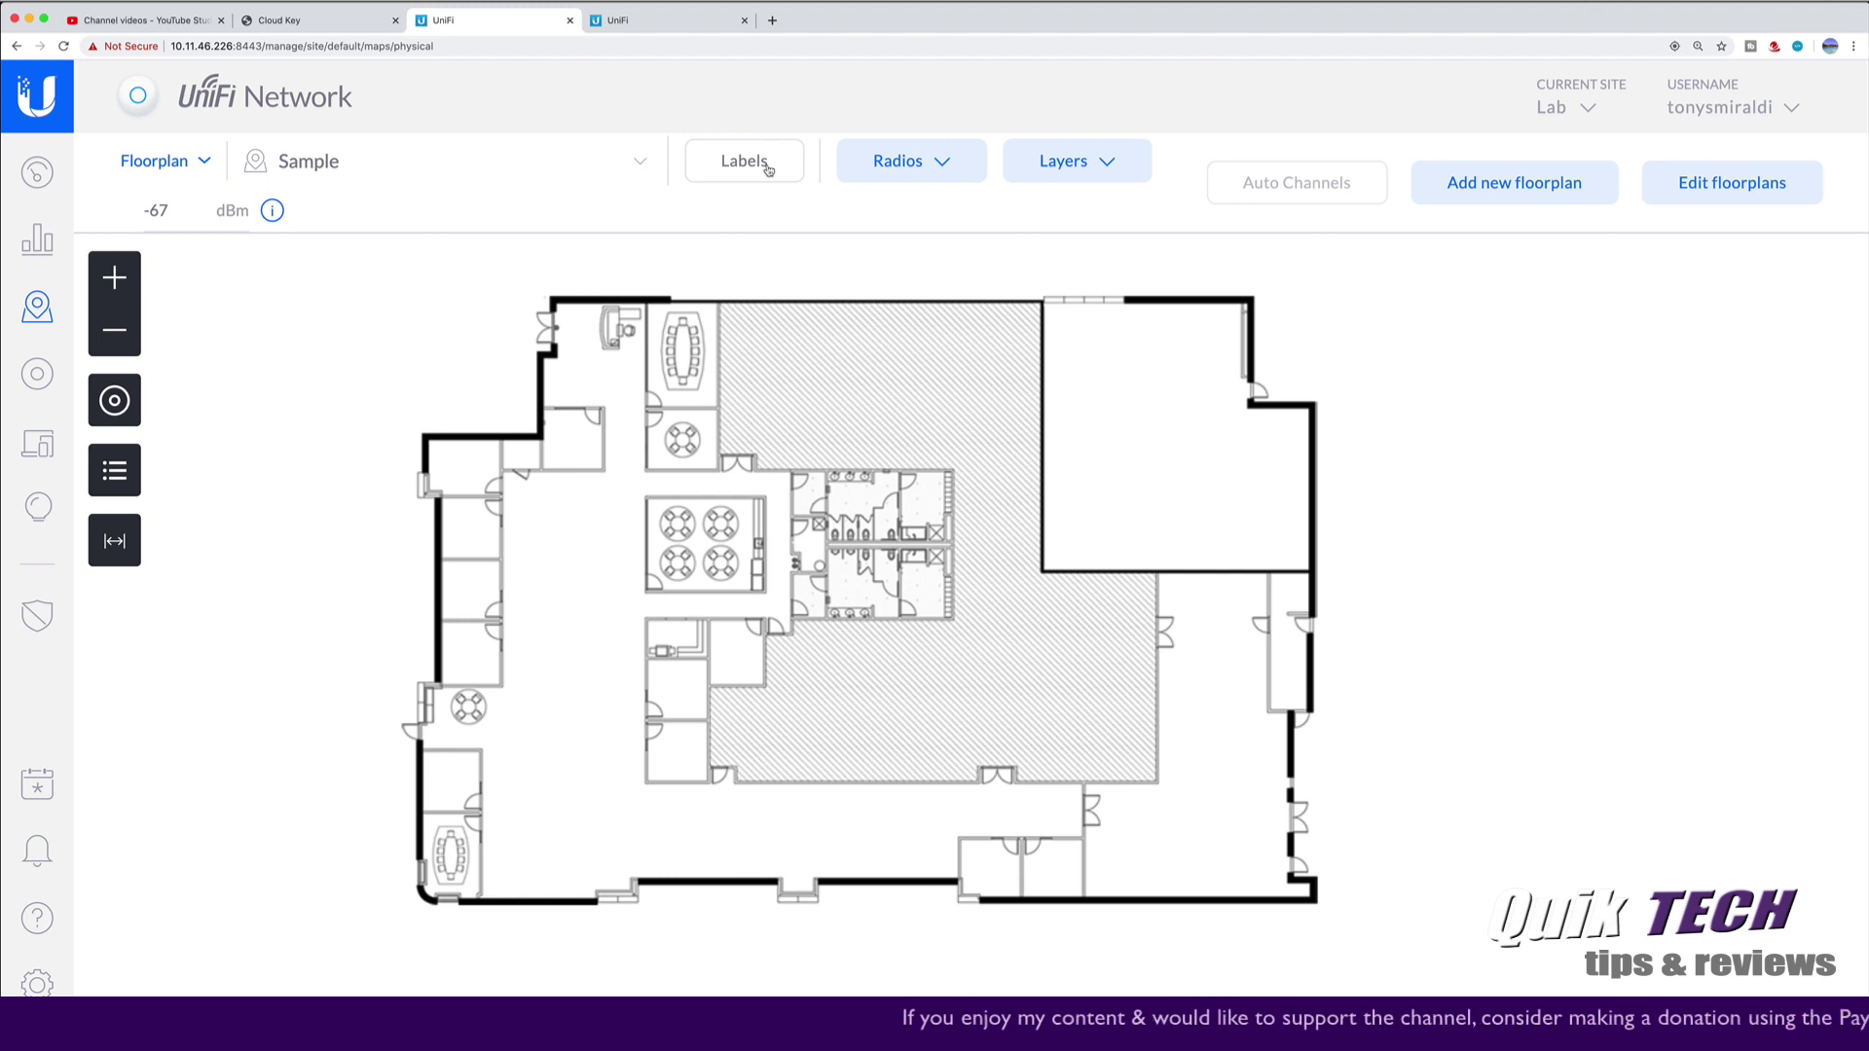
left_click(942, 165)
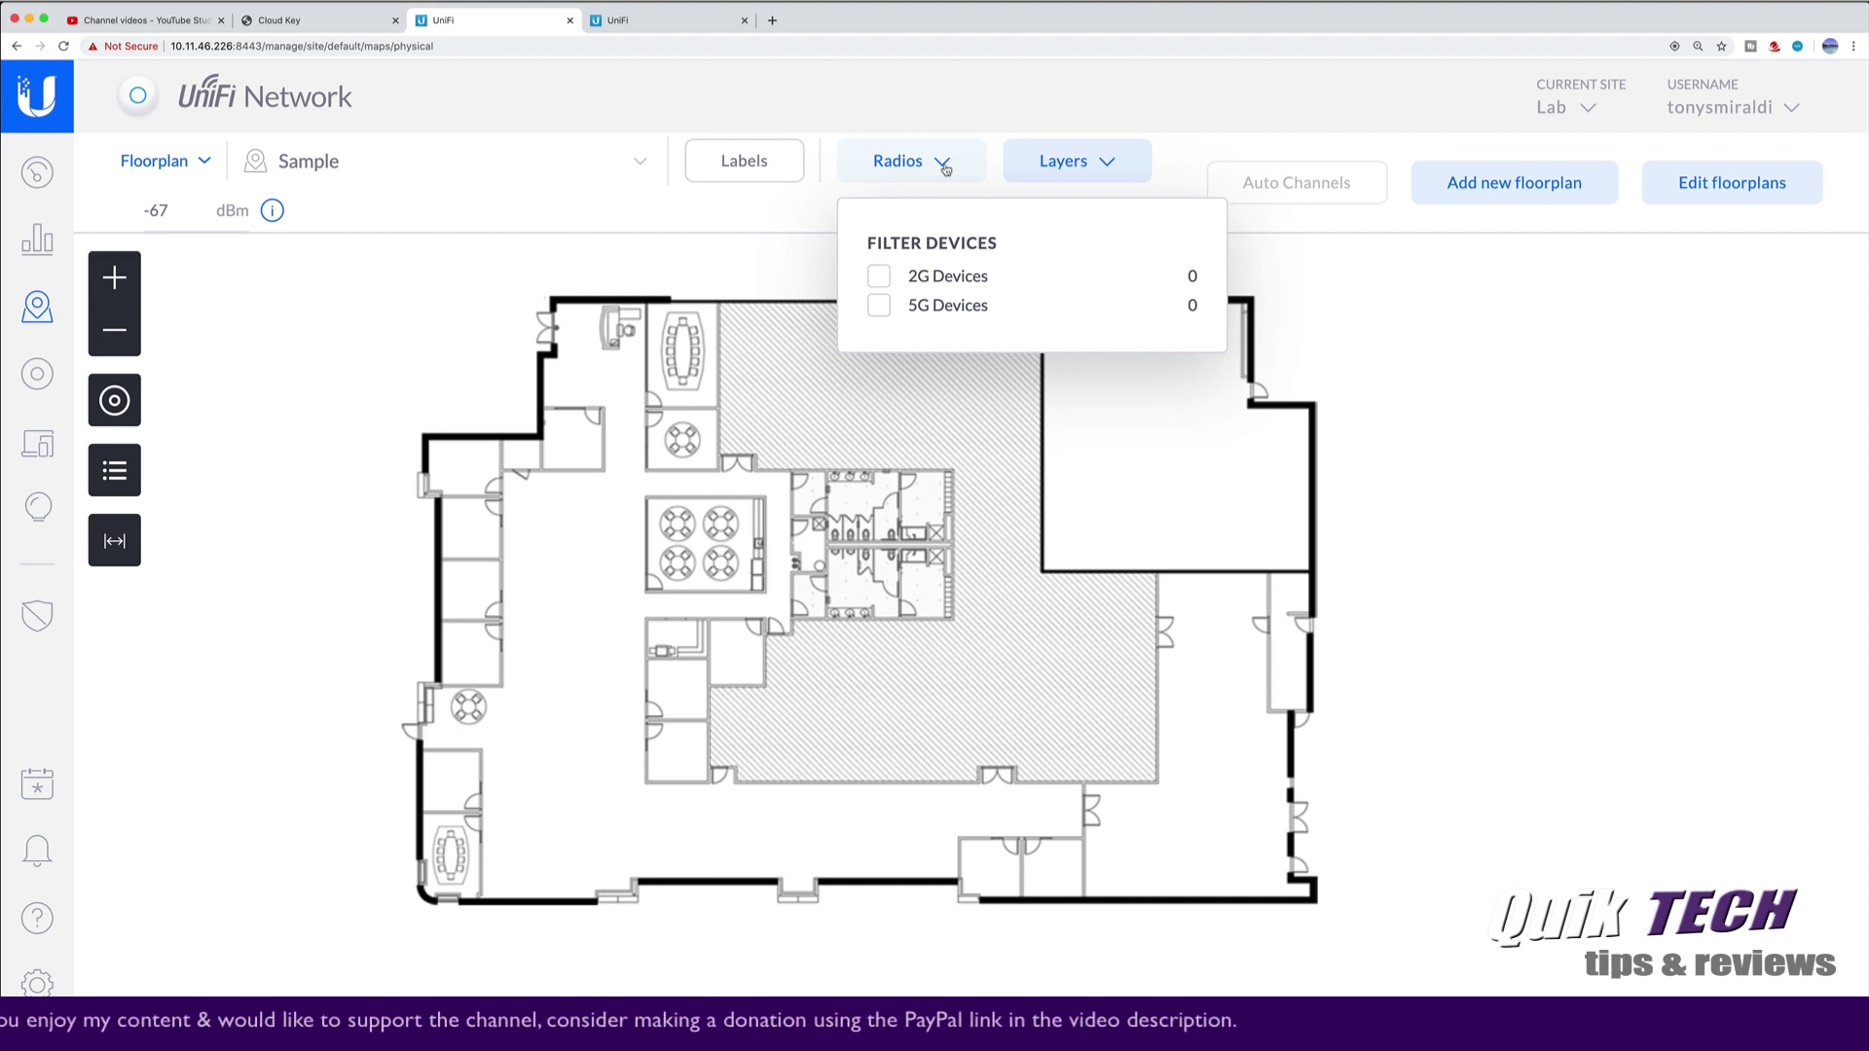
left_click(943, 167)
left_click(1109, 165)
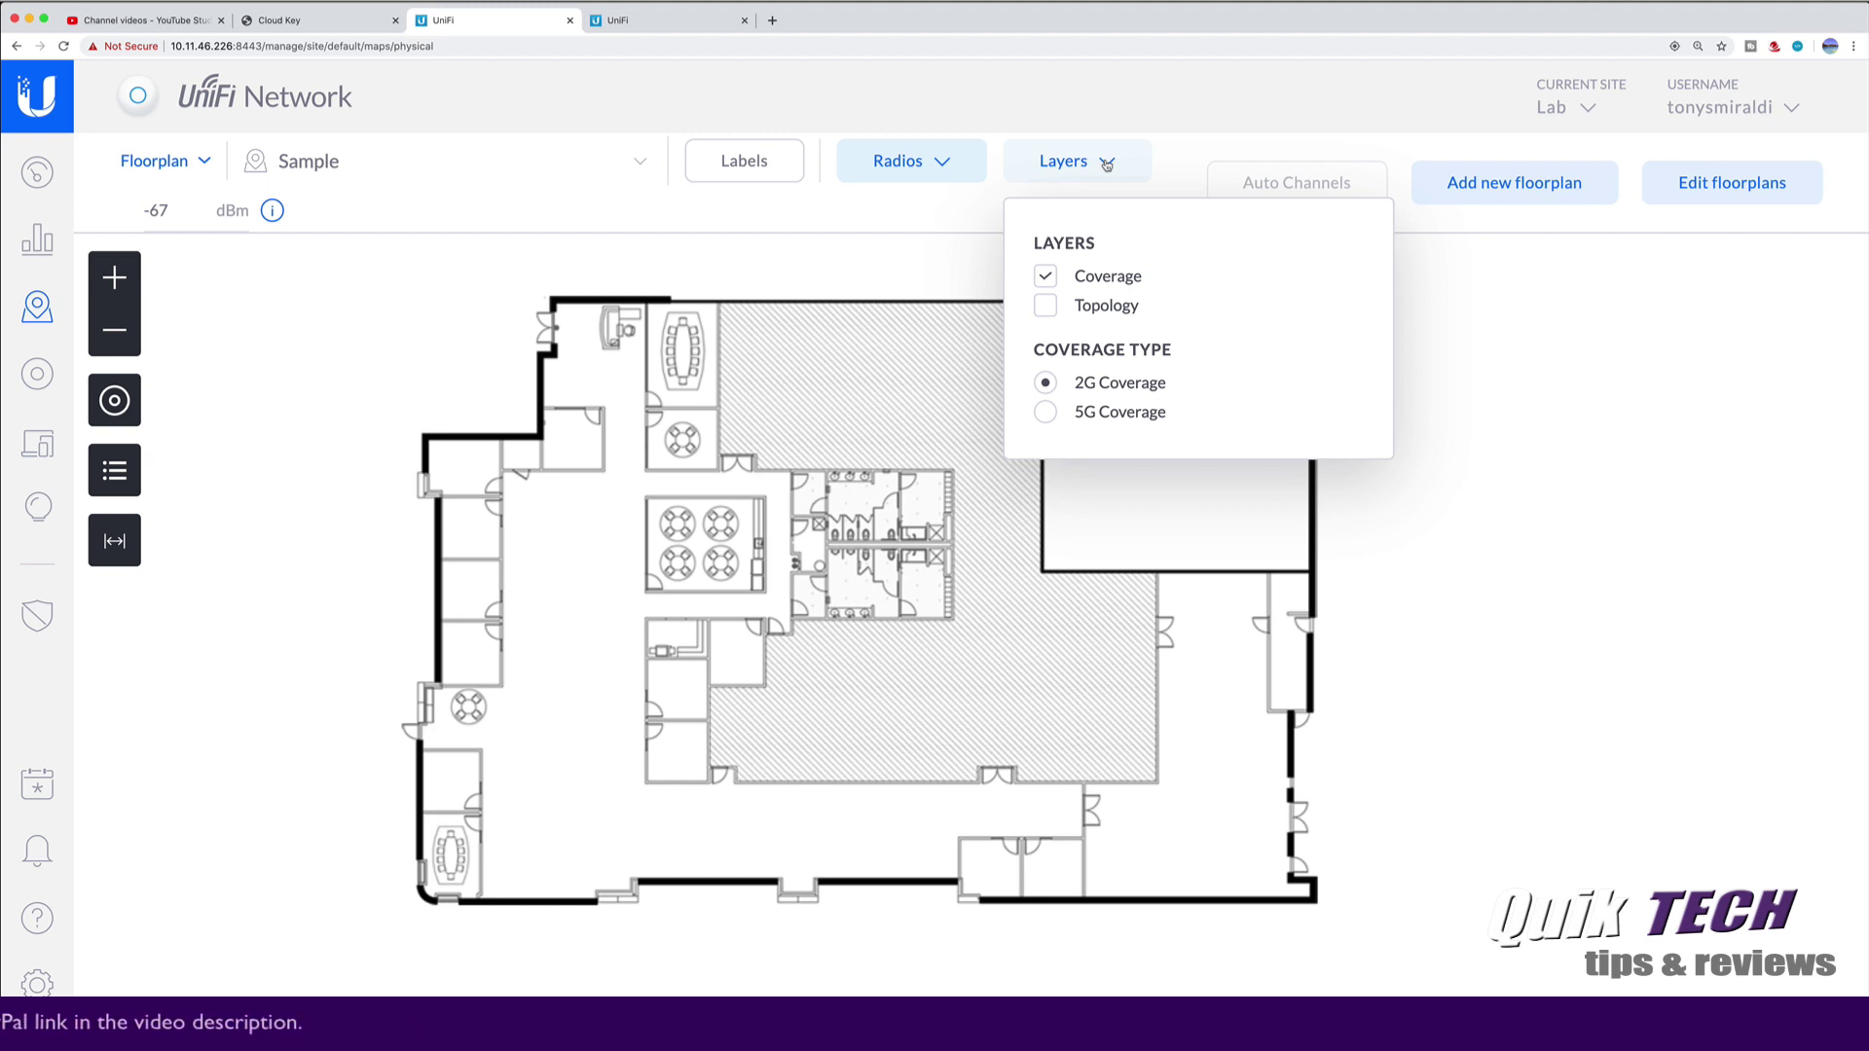
left_click(1108, 165)
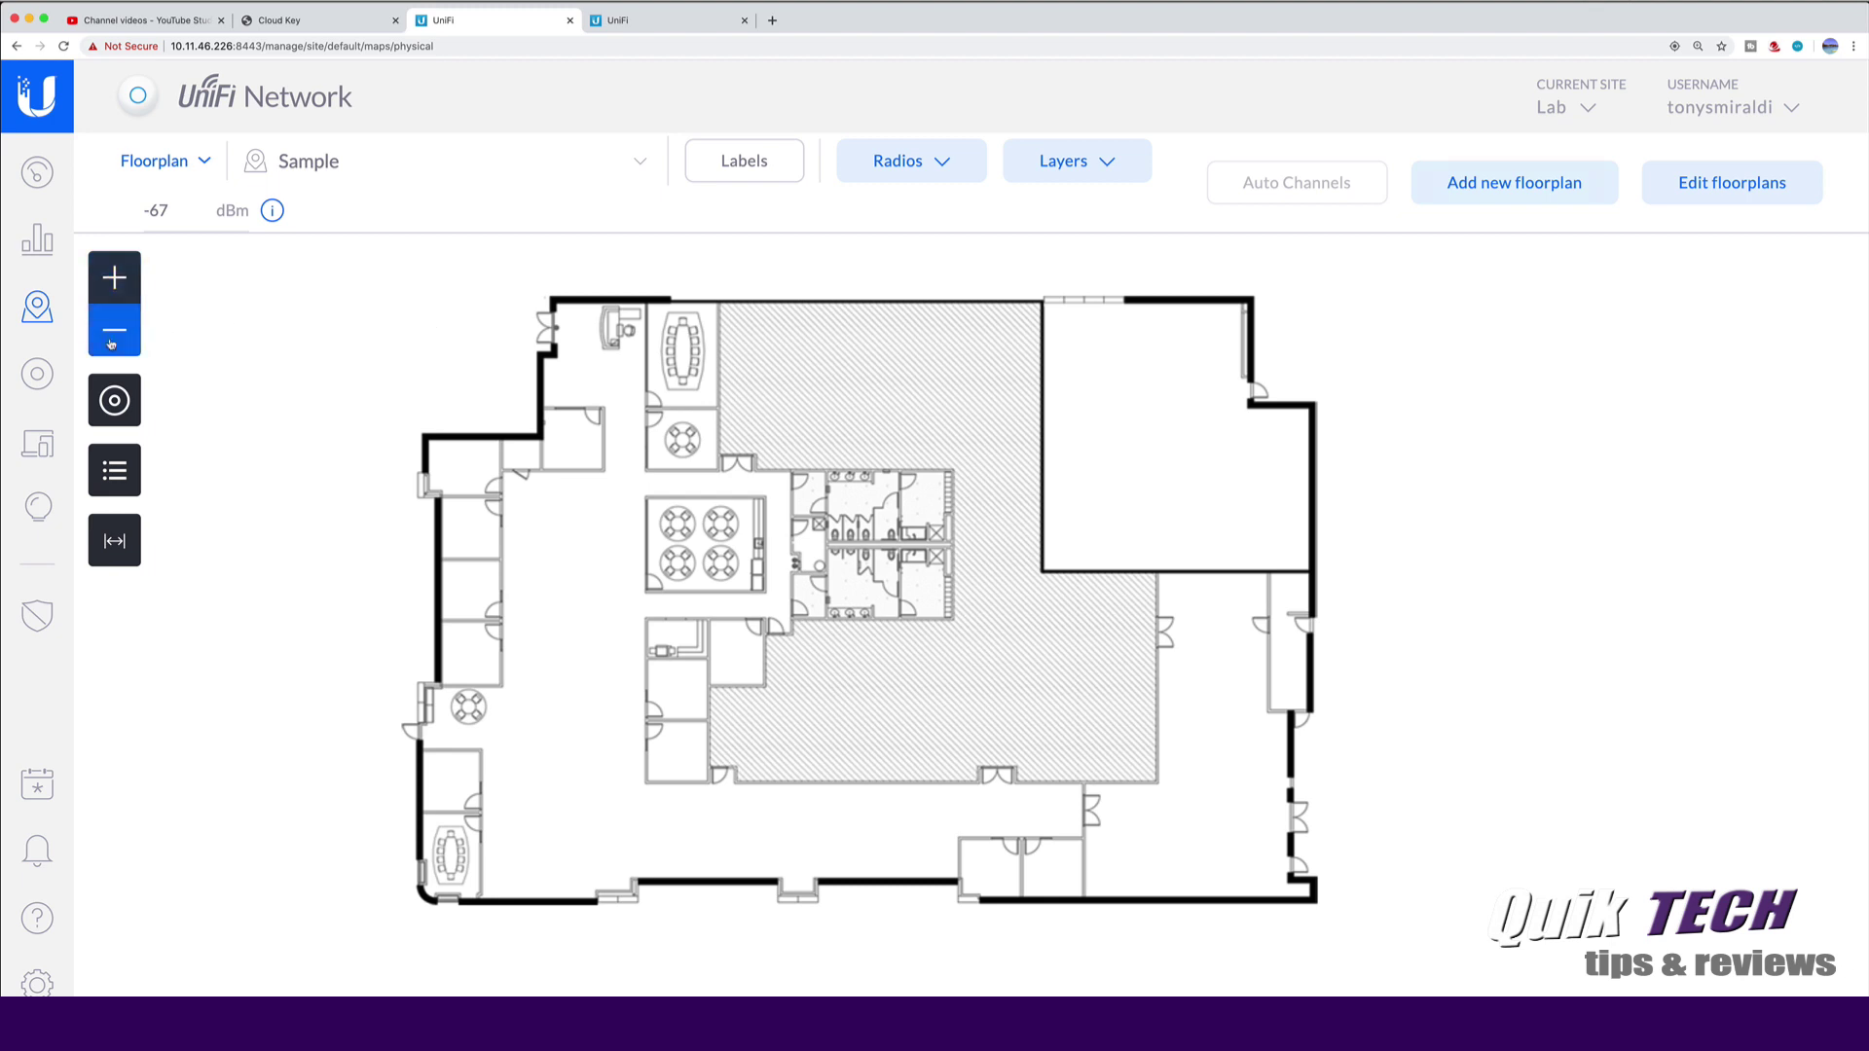
left_click(113, 278)
left_click(114, 278)
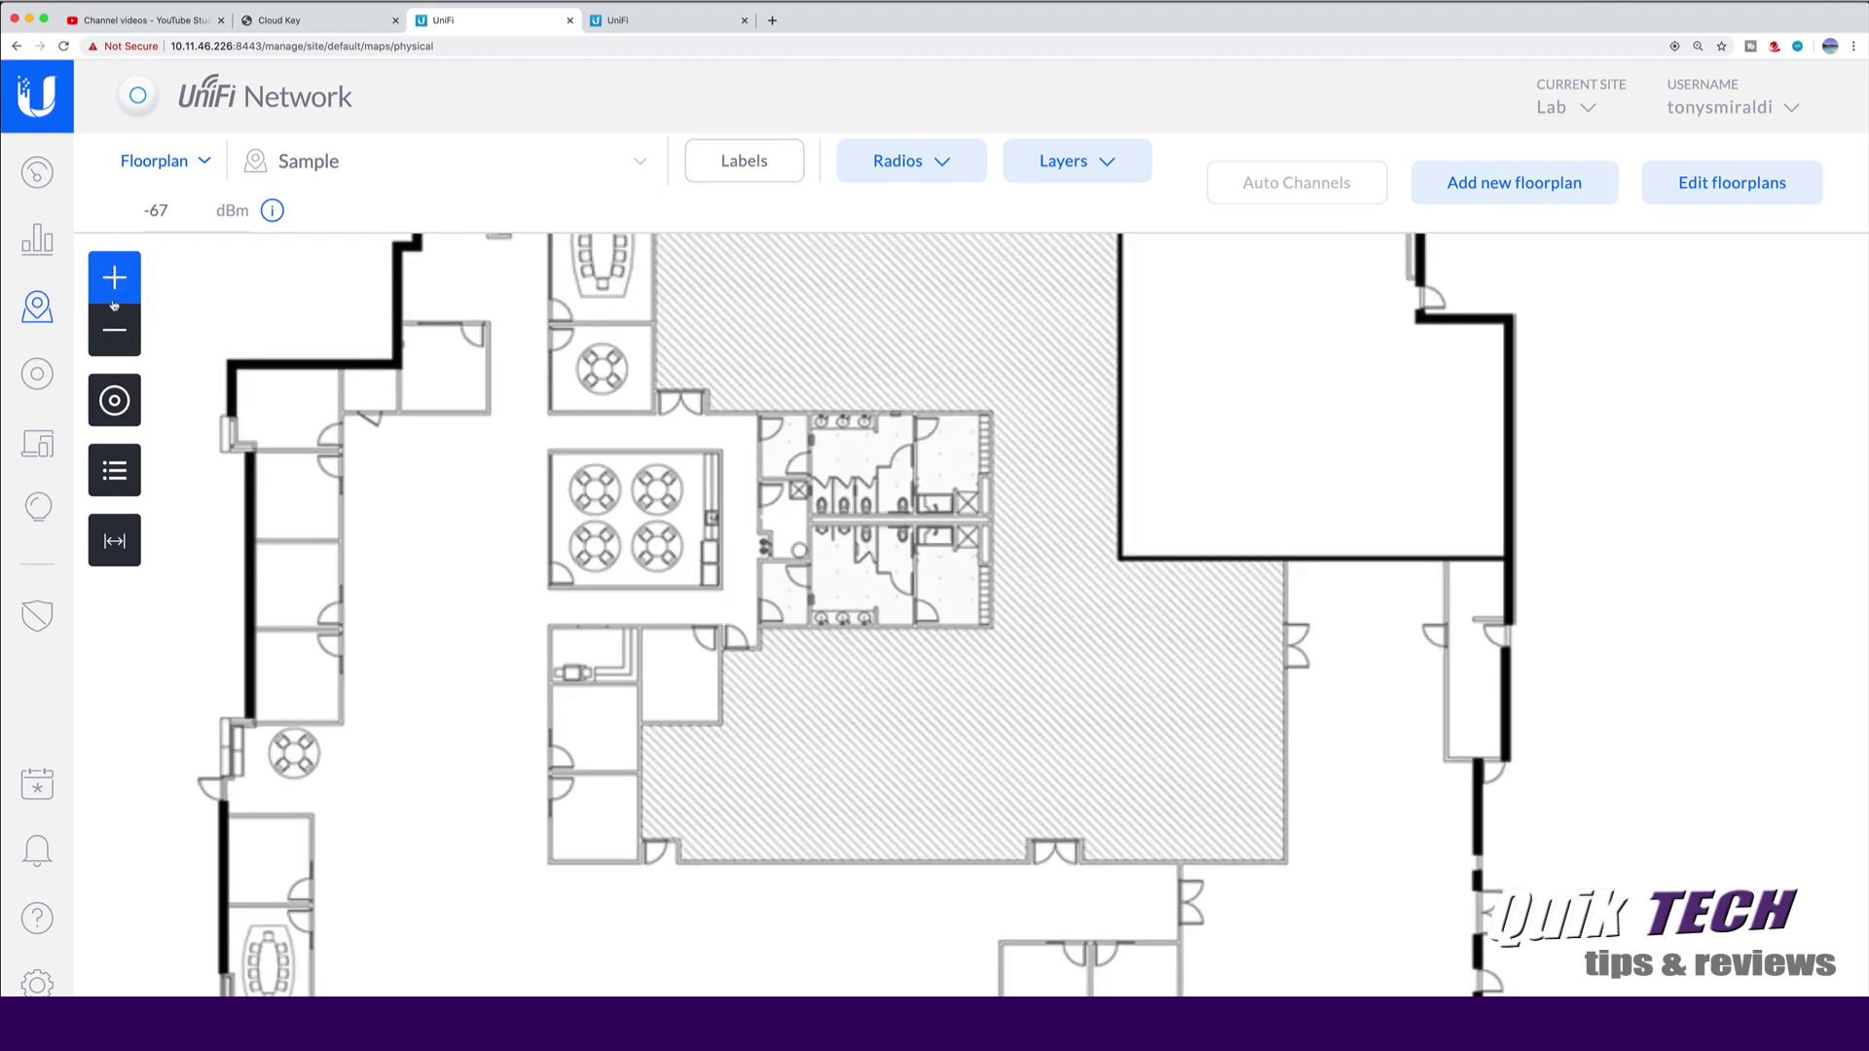
left_click(114, 328)
left_click(114, 328)
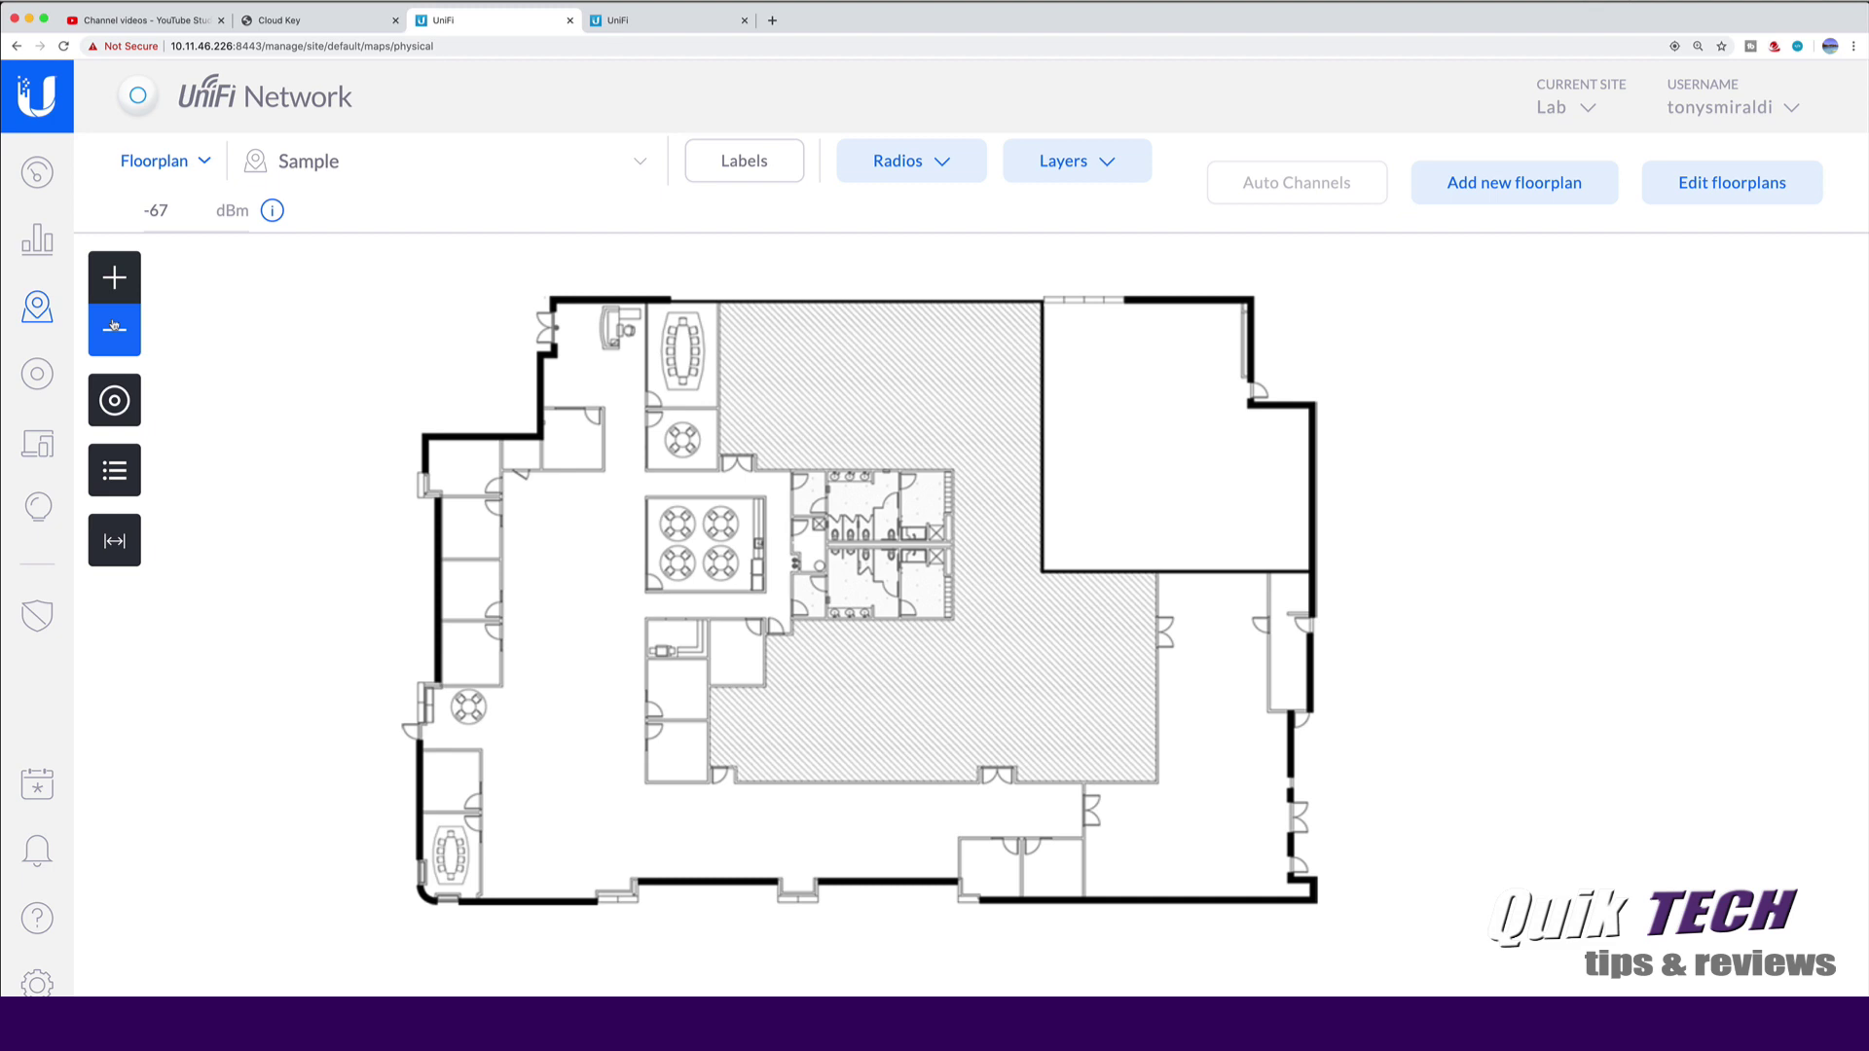
left_click(114, 473)
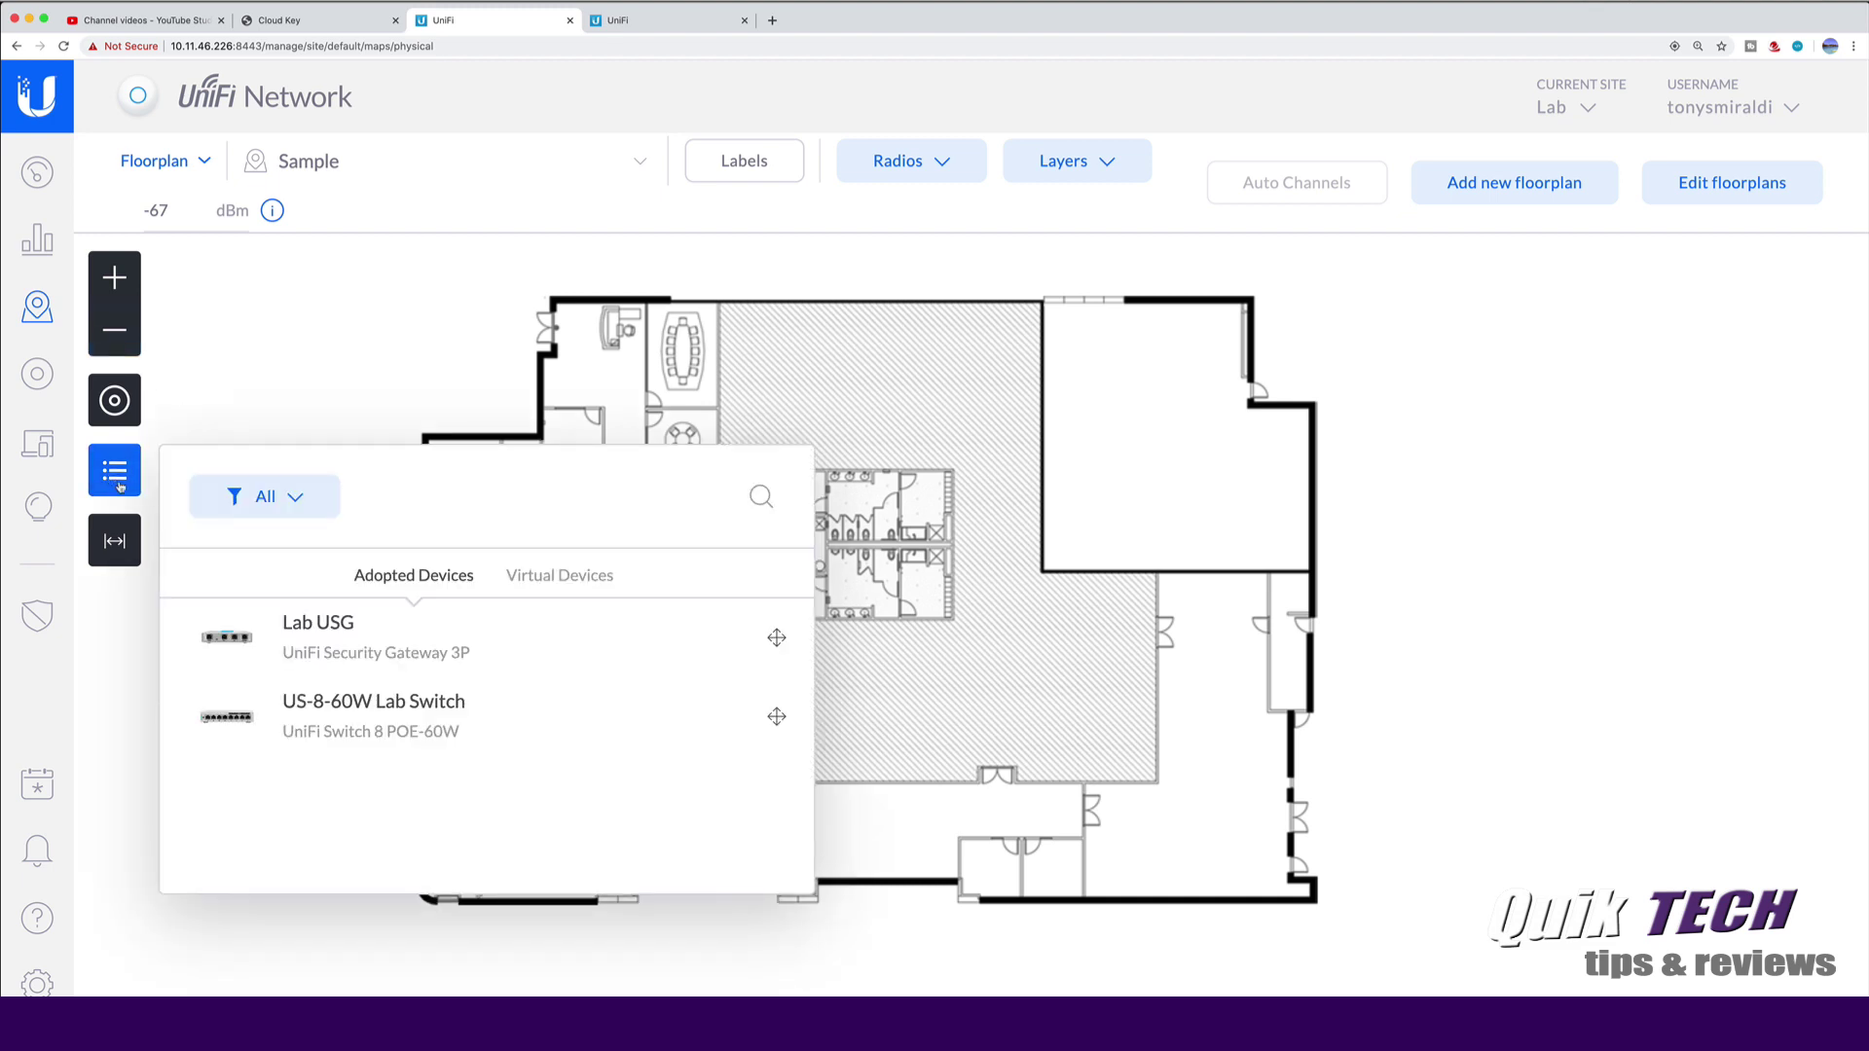
left_click(562, 579)
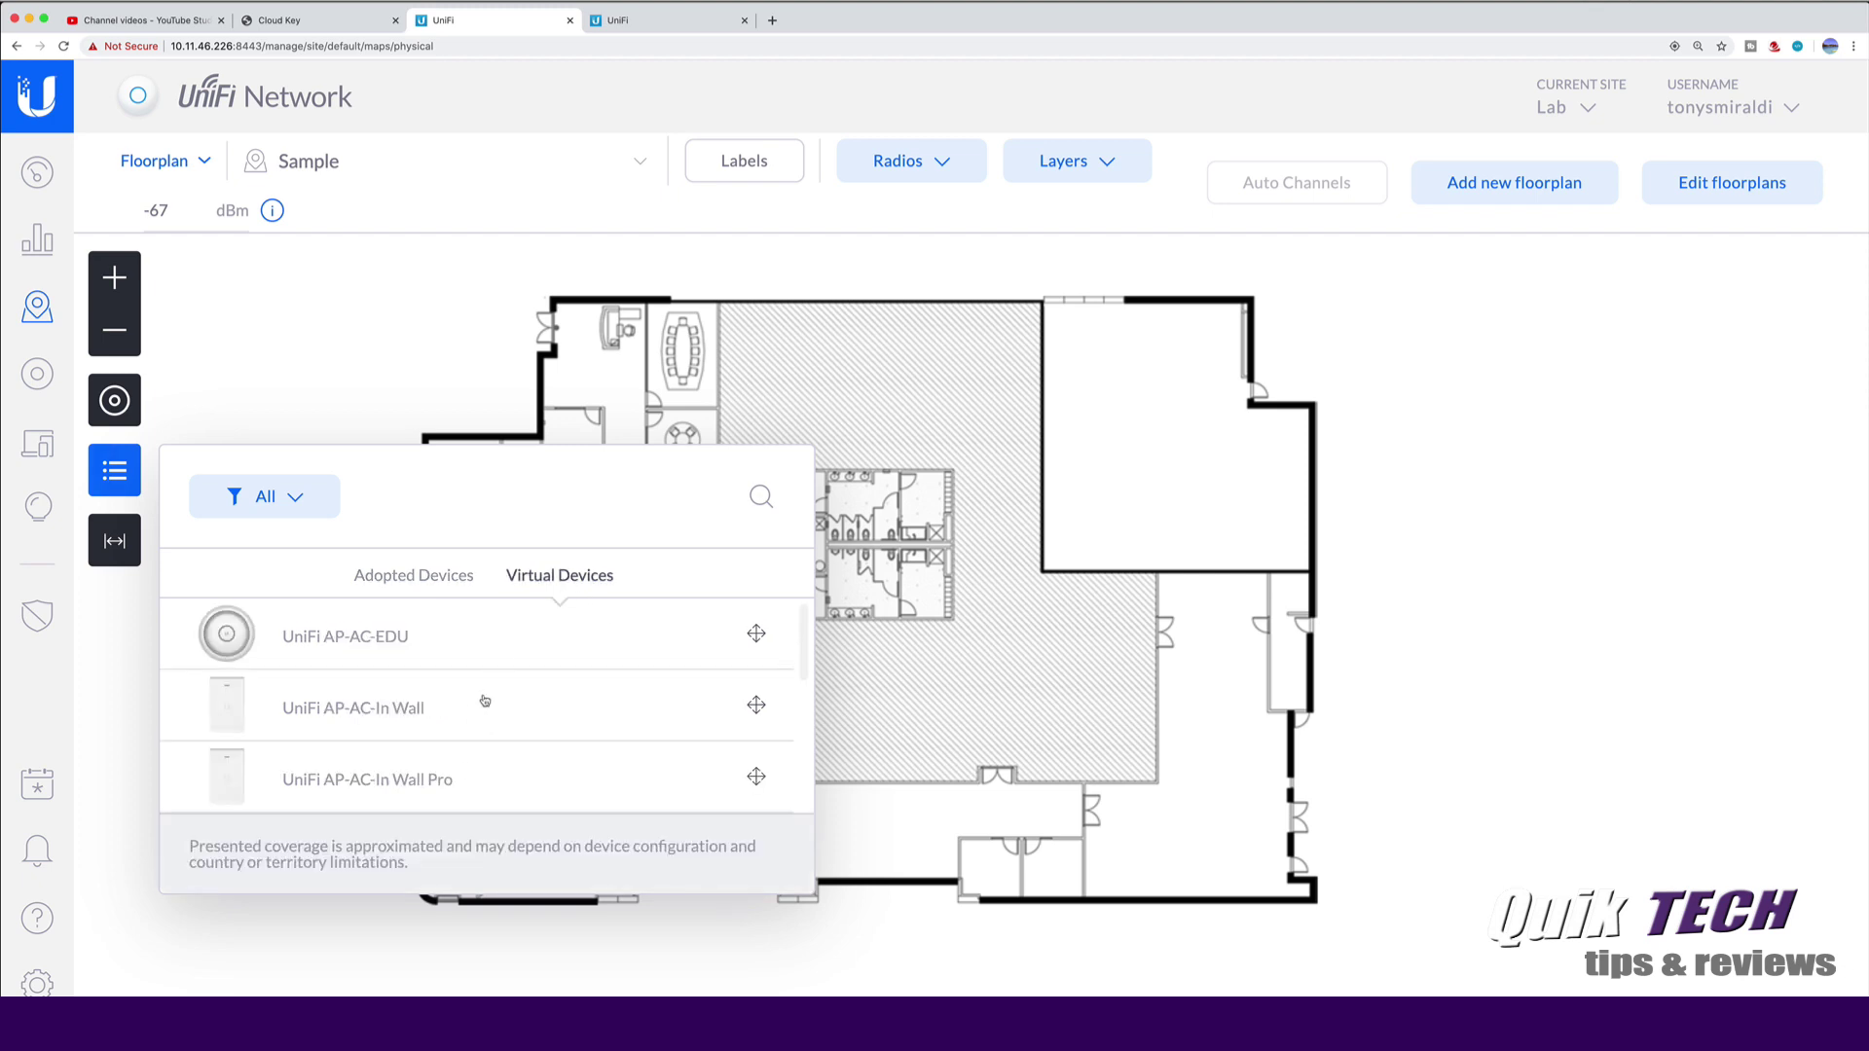
scroll(485, 700, "down", 5)
scroll(486, 700, "up", 5)
left_click(114, 470)
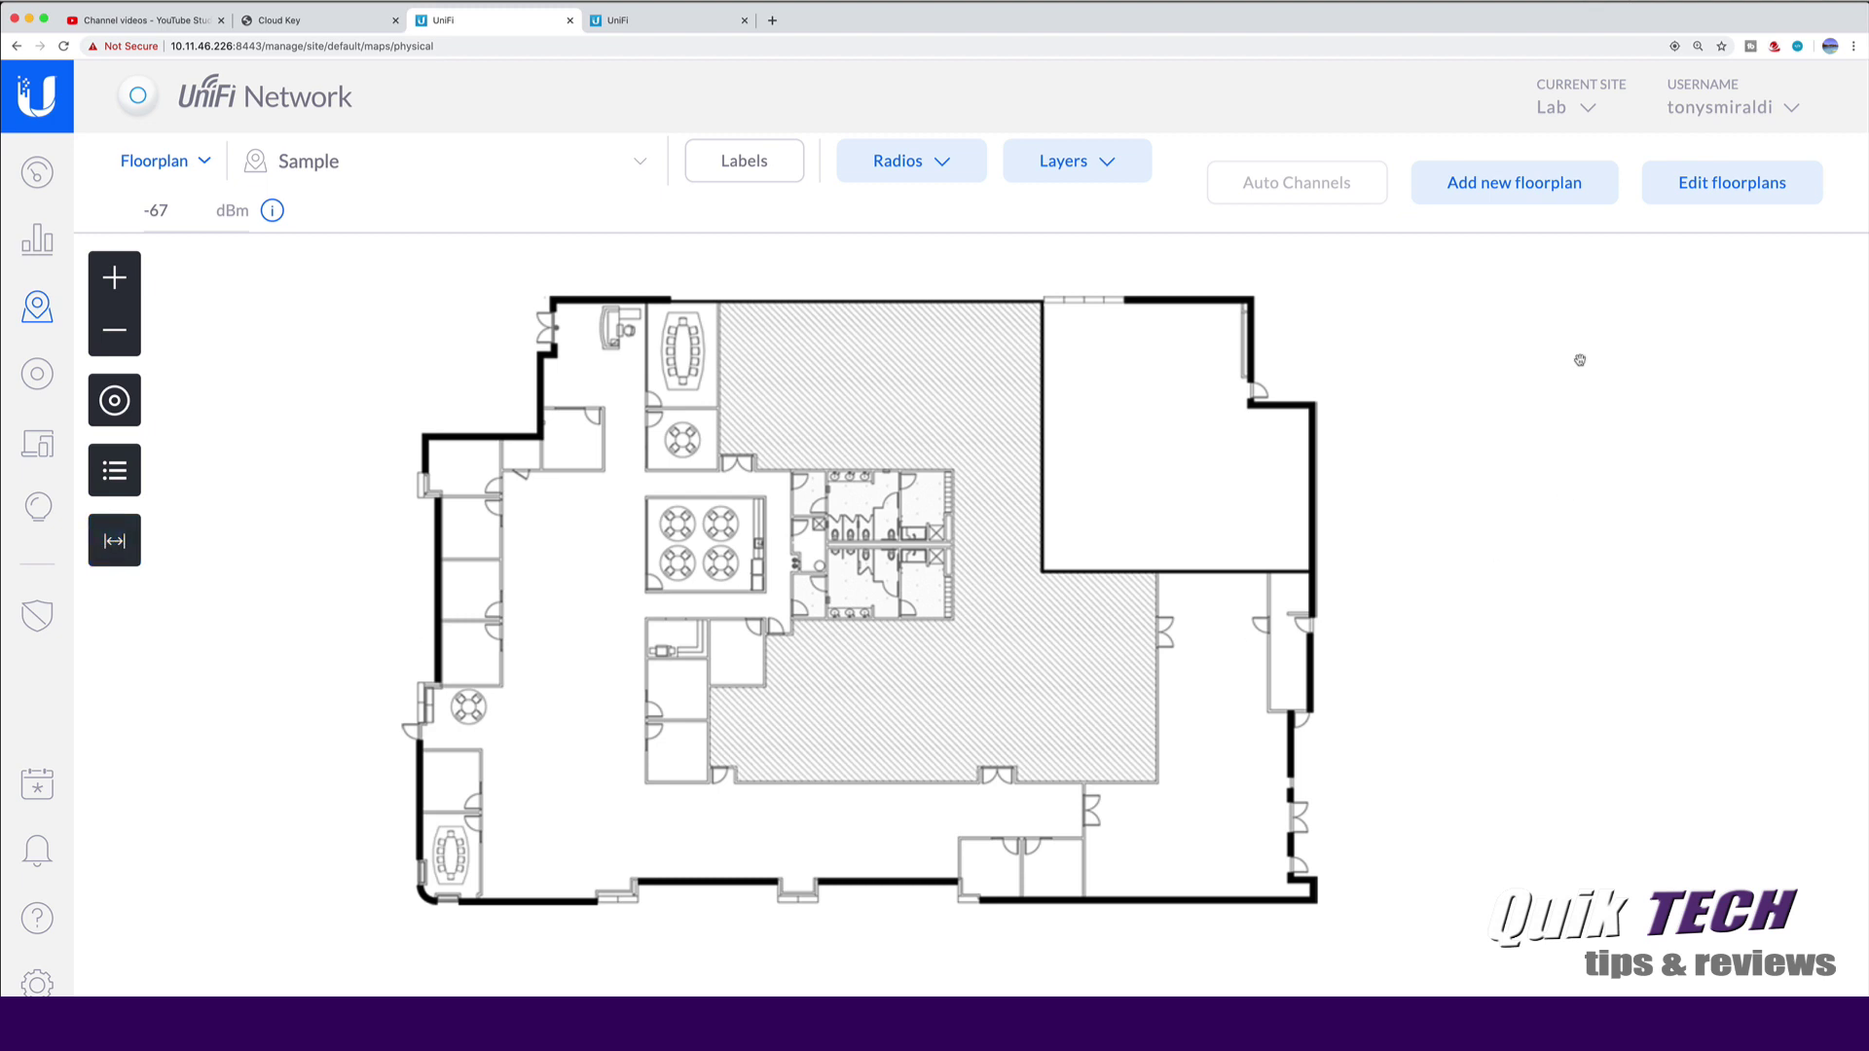
Begin a new floorplan of Legacy image type and bring up its image file chooser.
left_click(1514, 185)
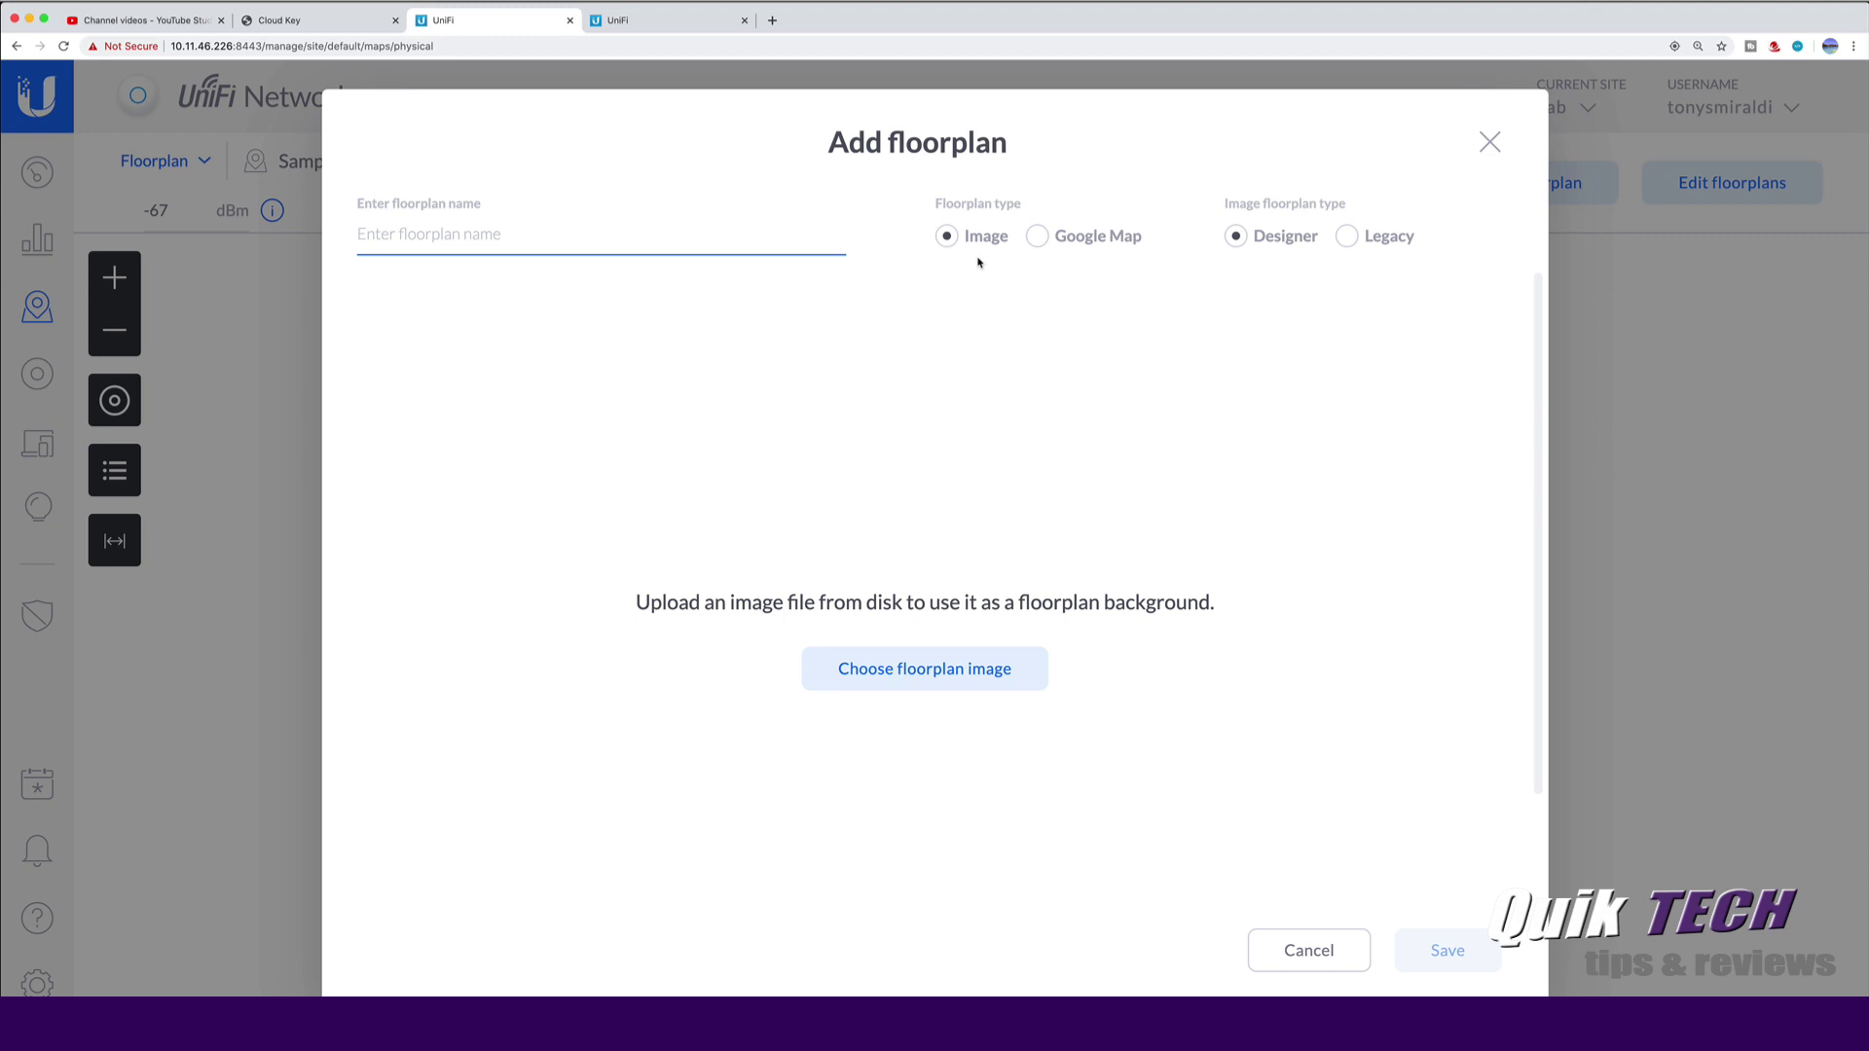
left_click(1236, 238)
left_click(1348, 236)
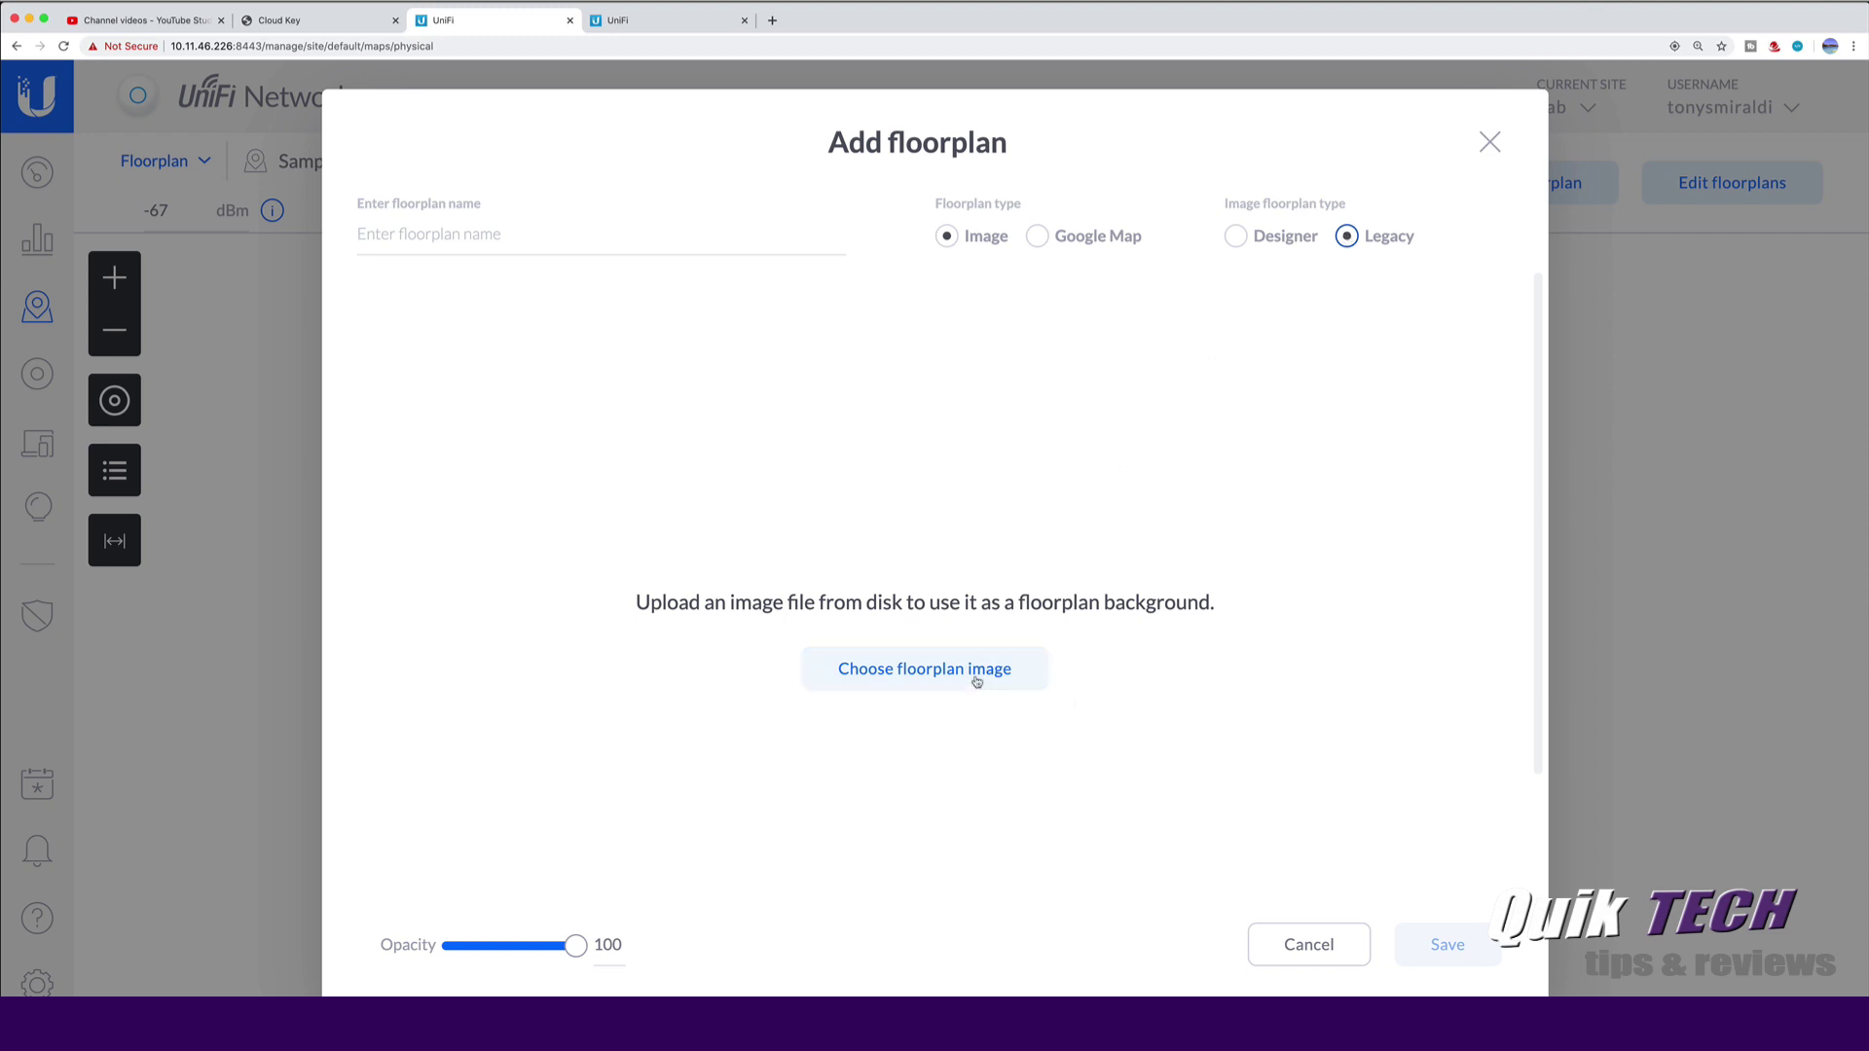
left_click(923, 671)
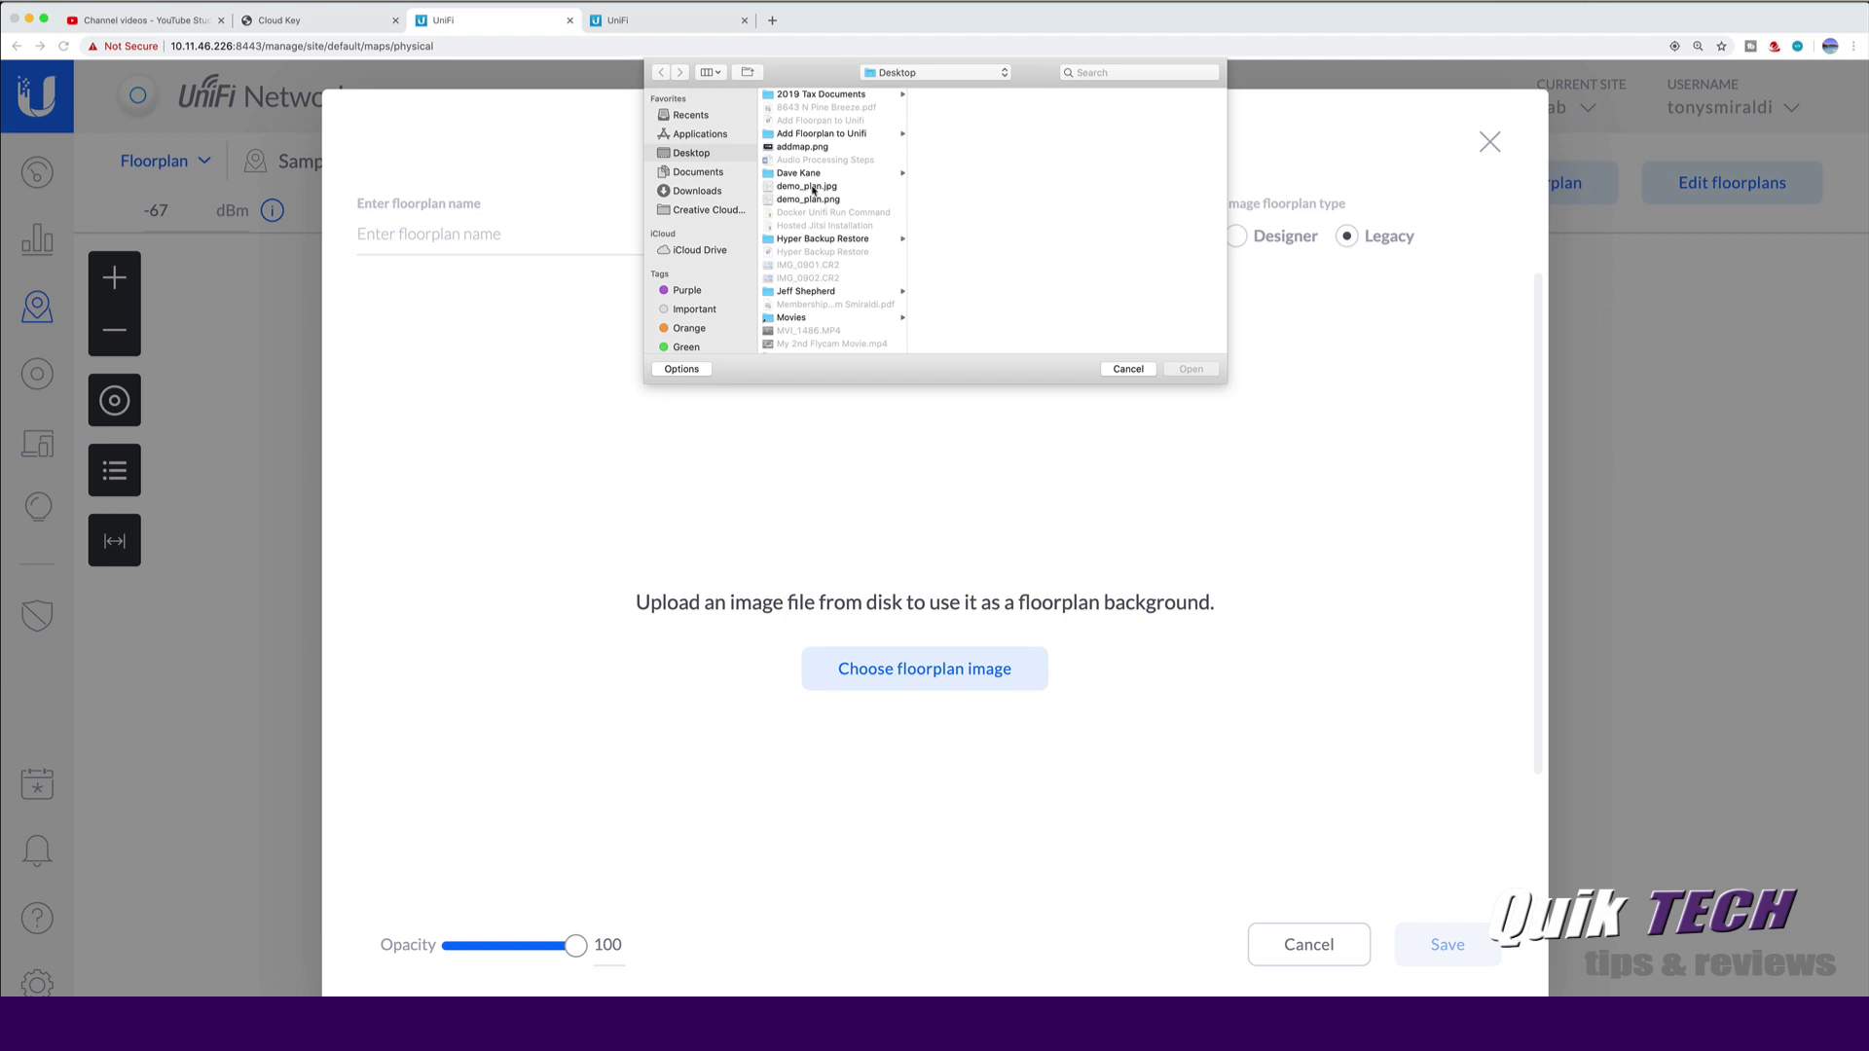
Load demo_plan.jpg as the floorplan image, adjust its opacity, and save it.
left_click(813, 188)
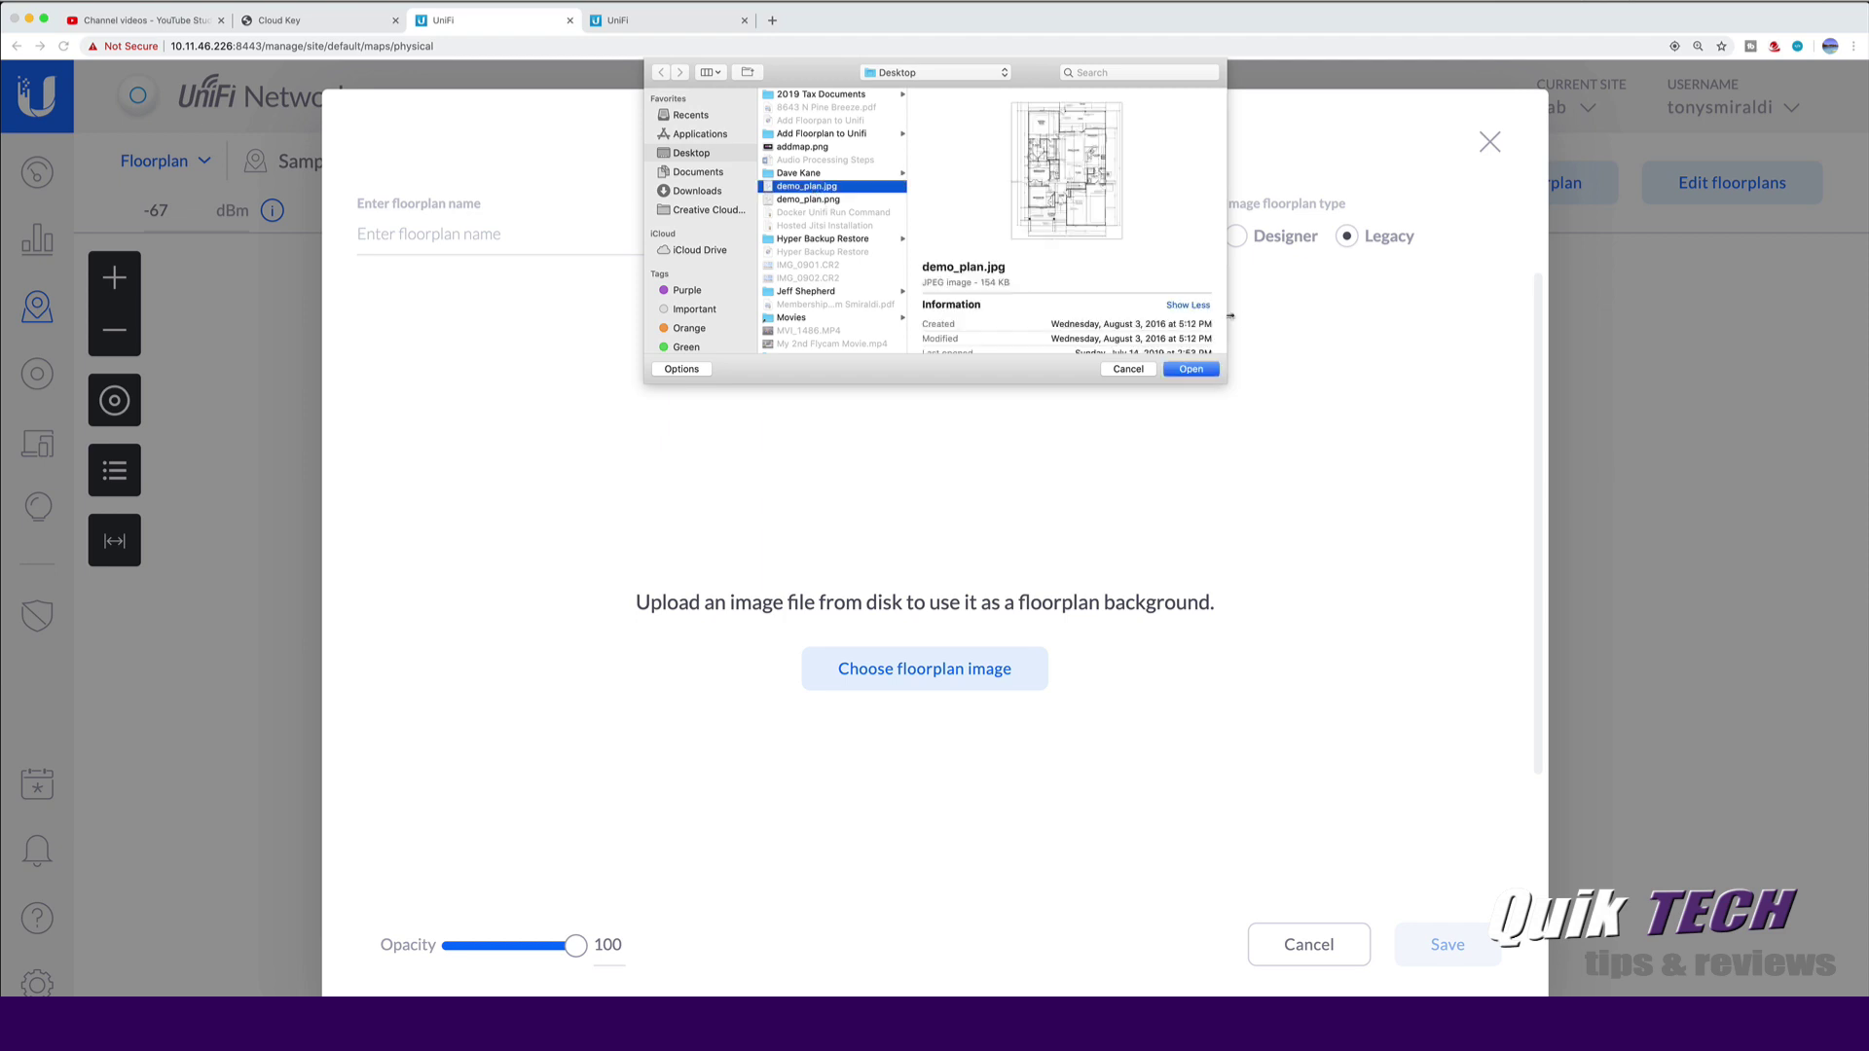
left_click(1194, 370)
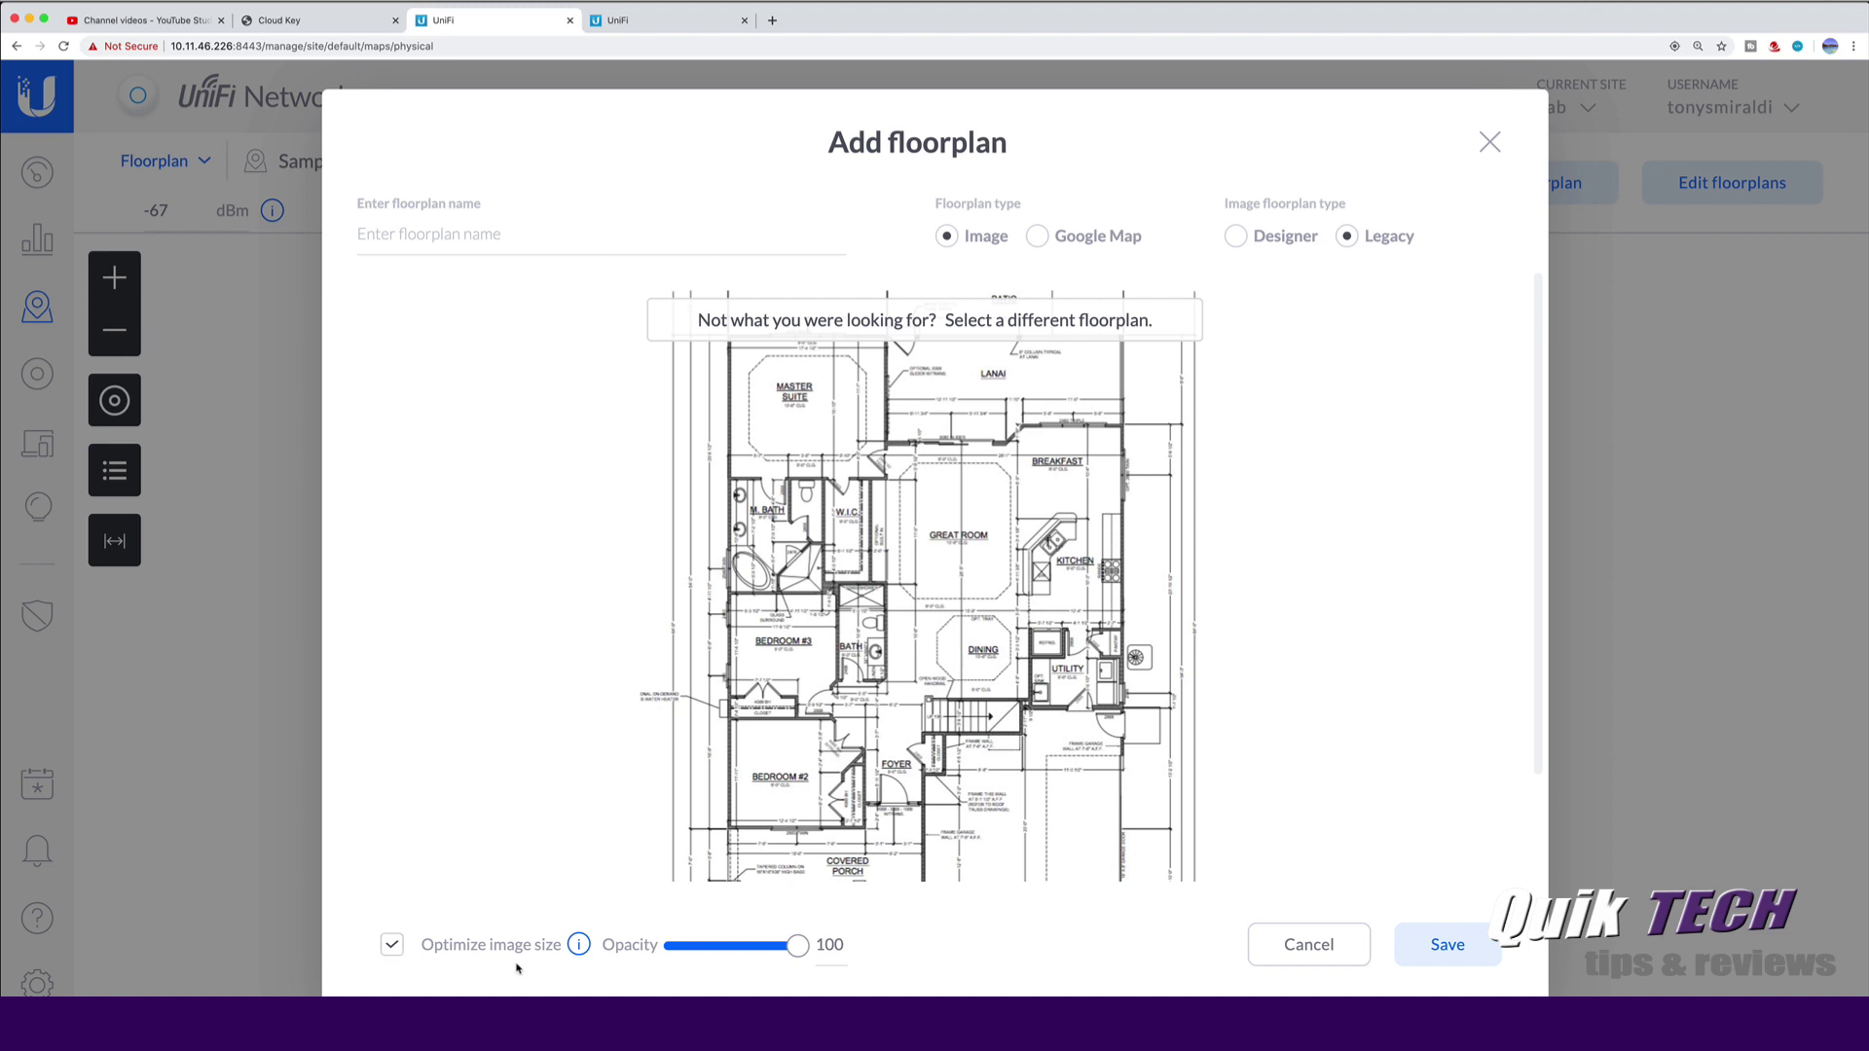
mouse_move(577, 943)
mouse_move(797, 949)
left_mouse_down()
mouse_move(708, 950)
mouse_move(809, 956)
left_mouse_up()
left_click(1447, 946)
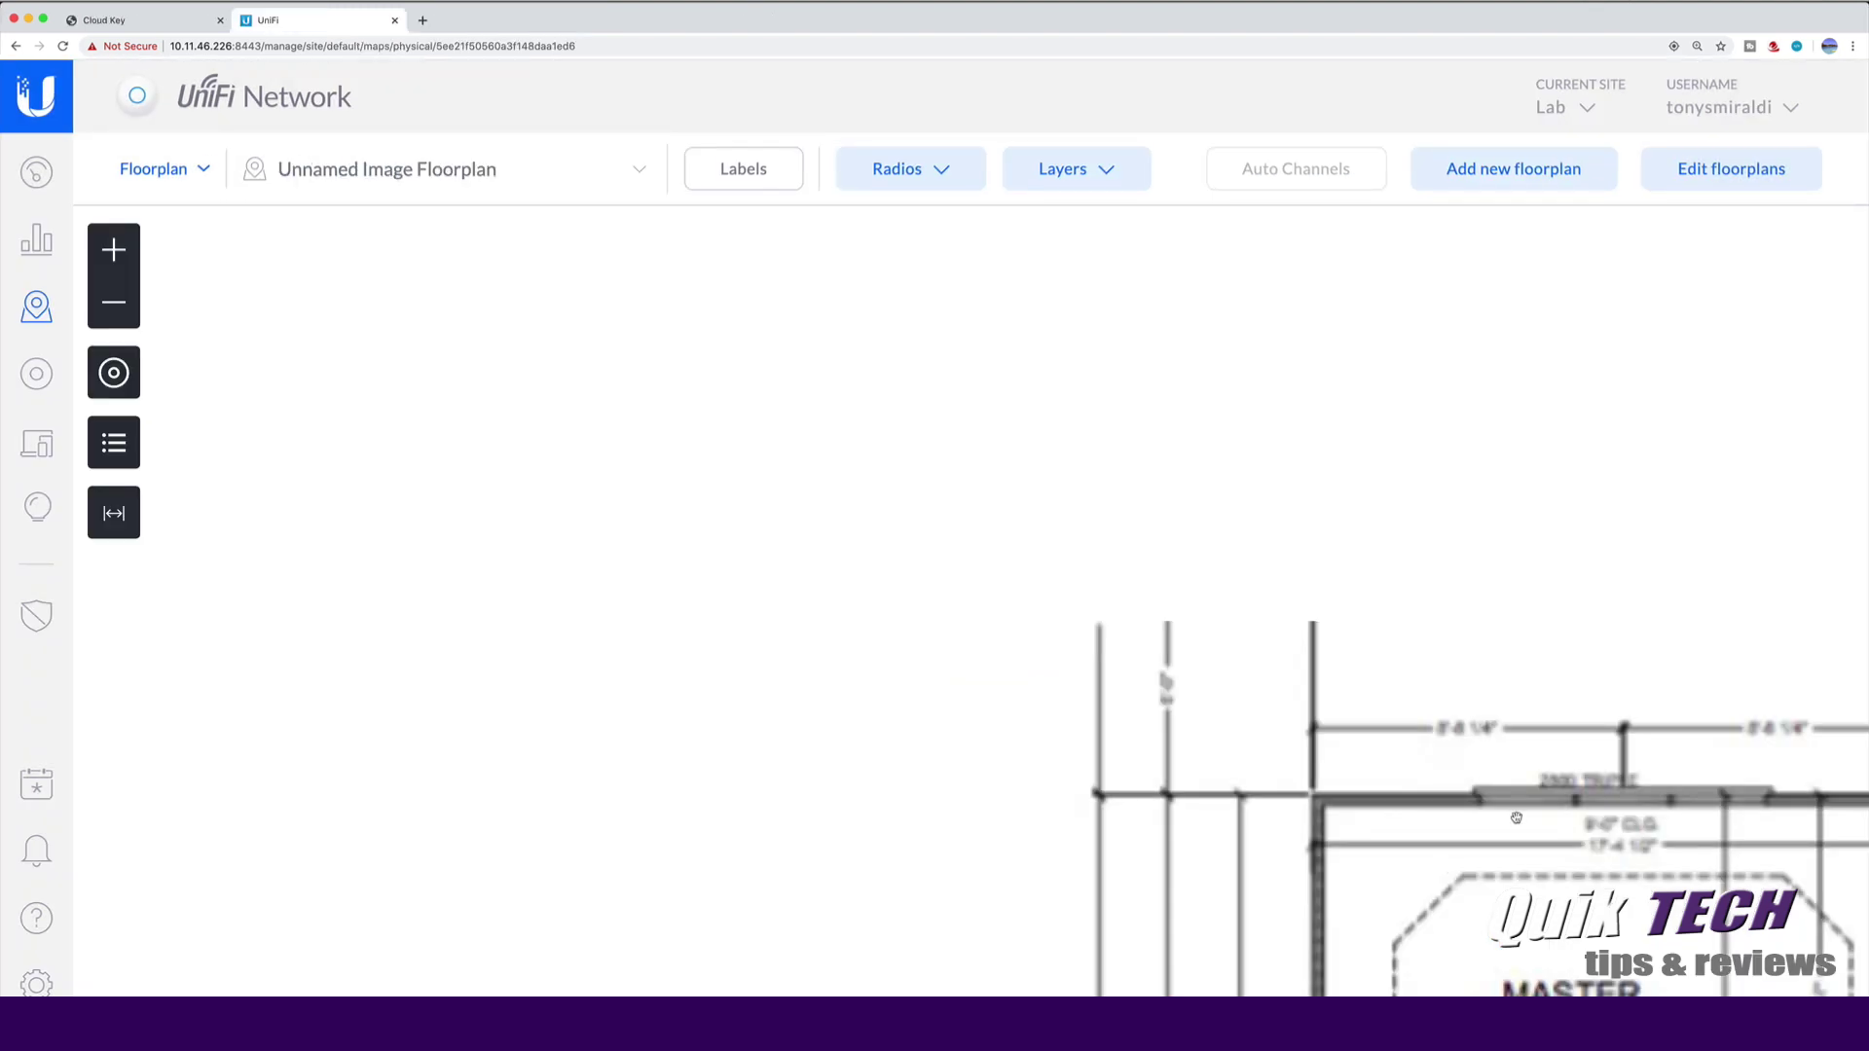
Pan and zoom the house plan to frame the bedrooms, foyer, covered porch and garage.
left_click_drag(1651, 907, 608, 321)
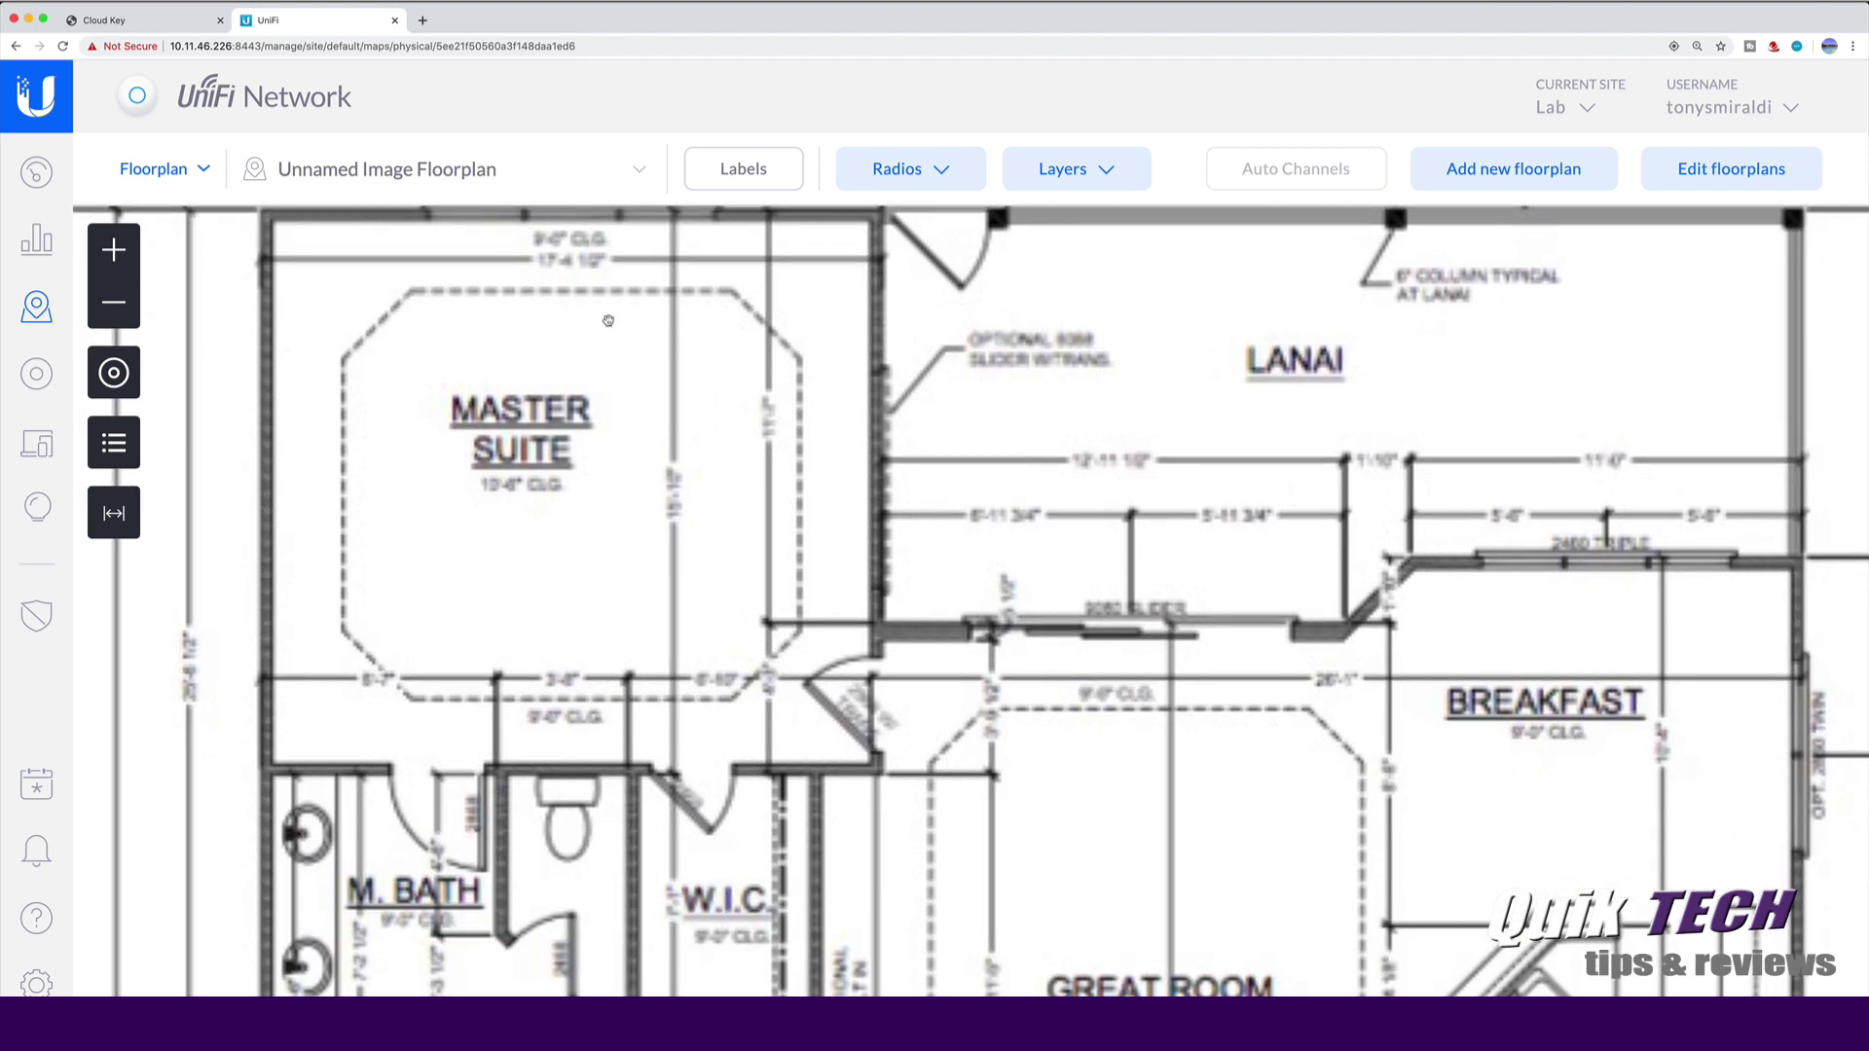
left_click(99, 299)
left_click(99, 299)
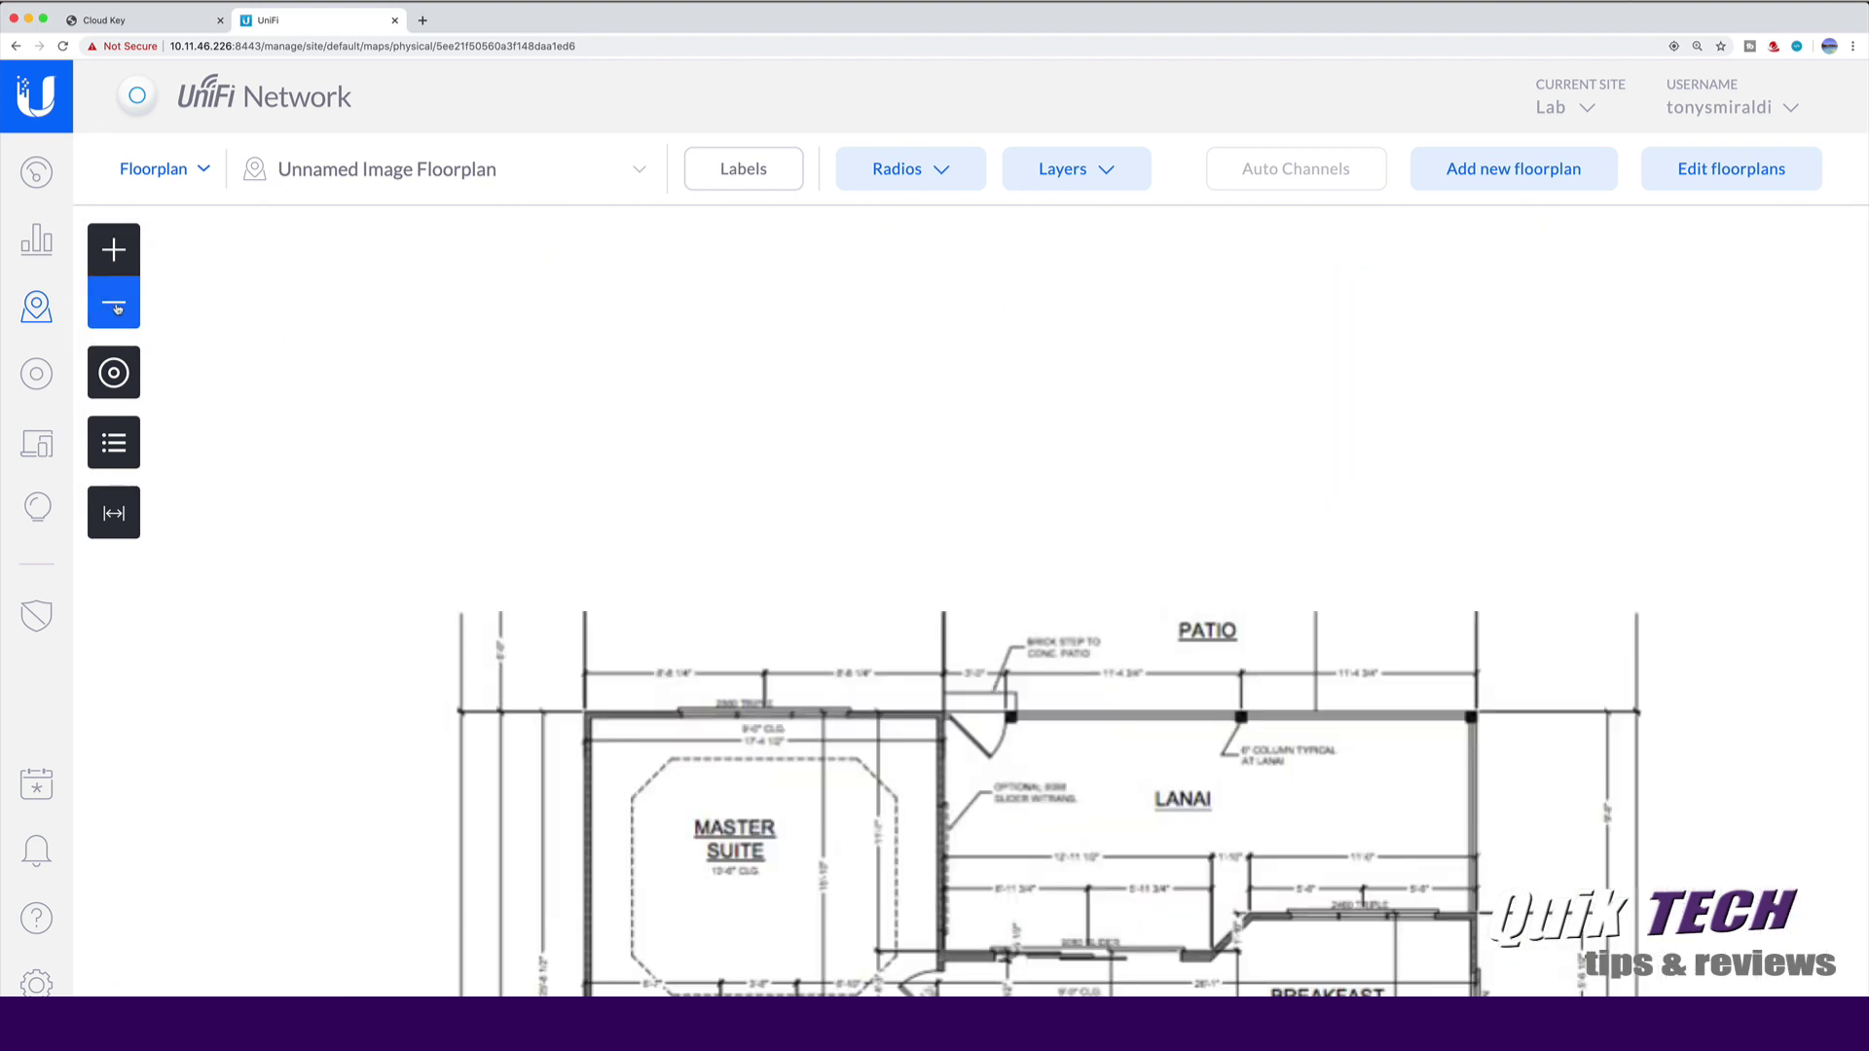
left_click_drag(961, 820, 819, 398)
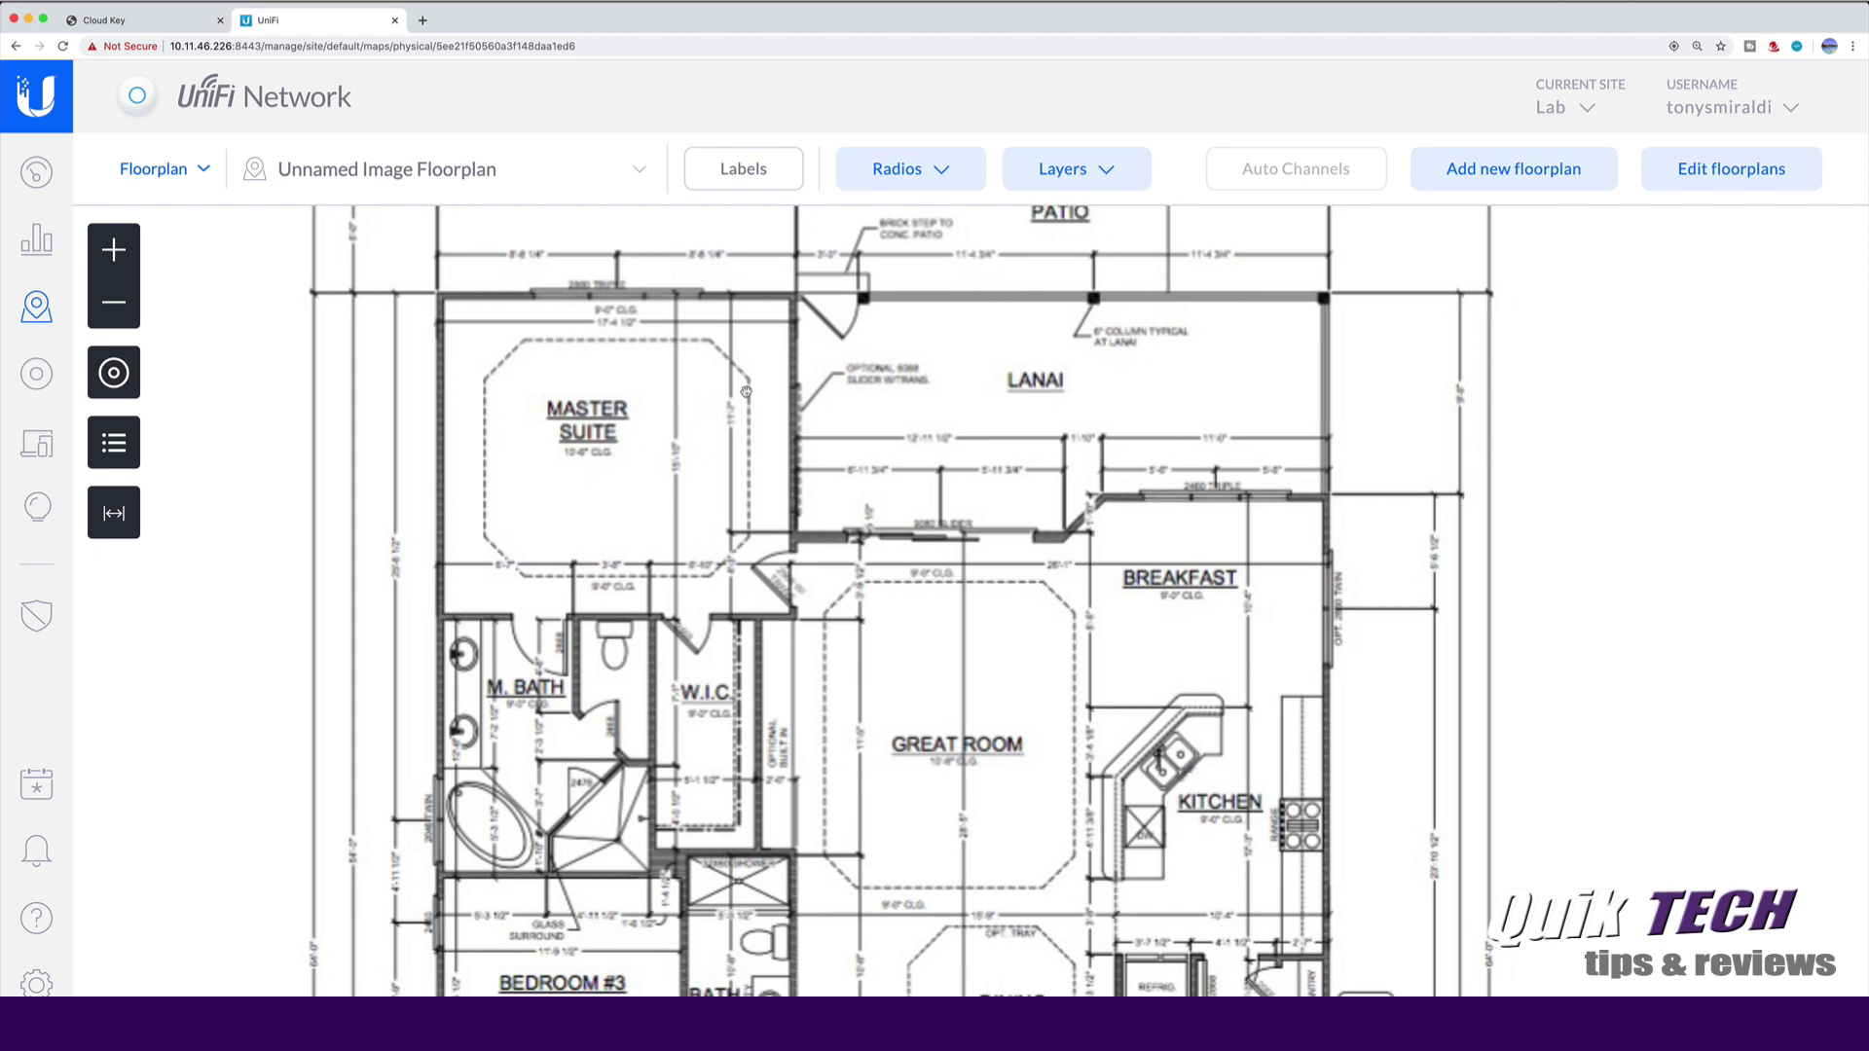
left_click(113, 306)
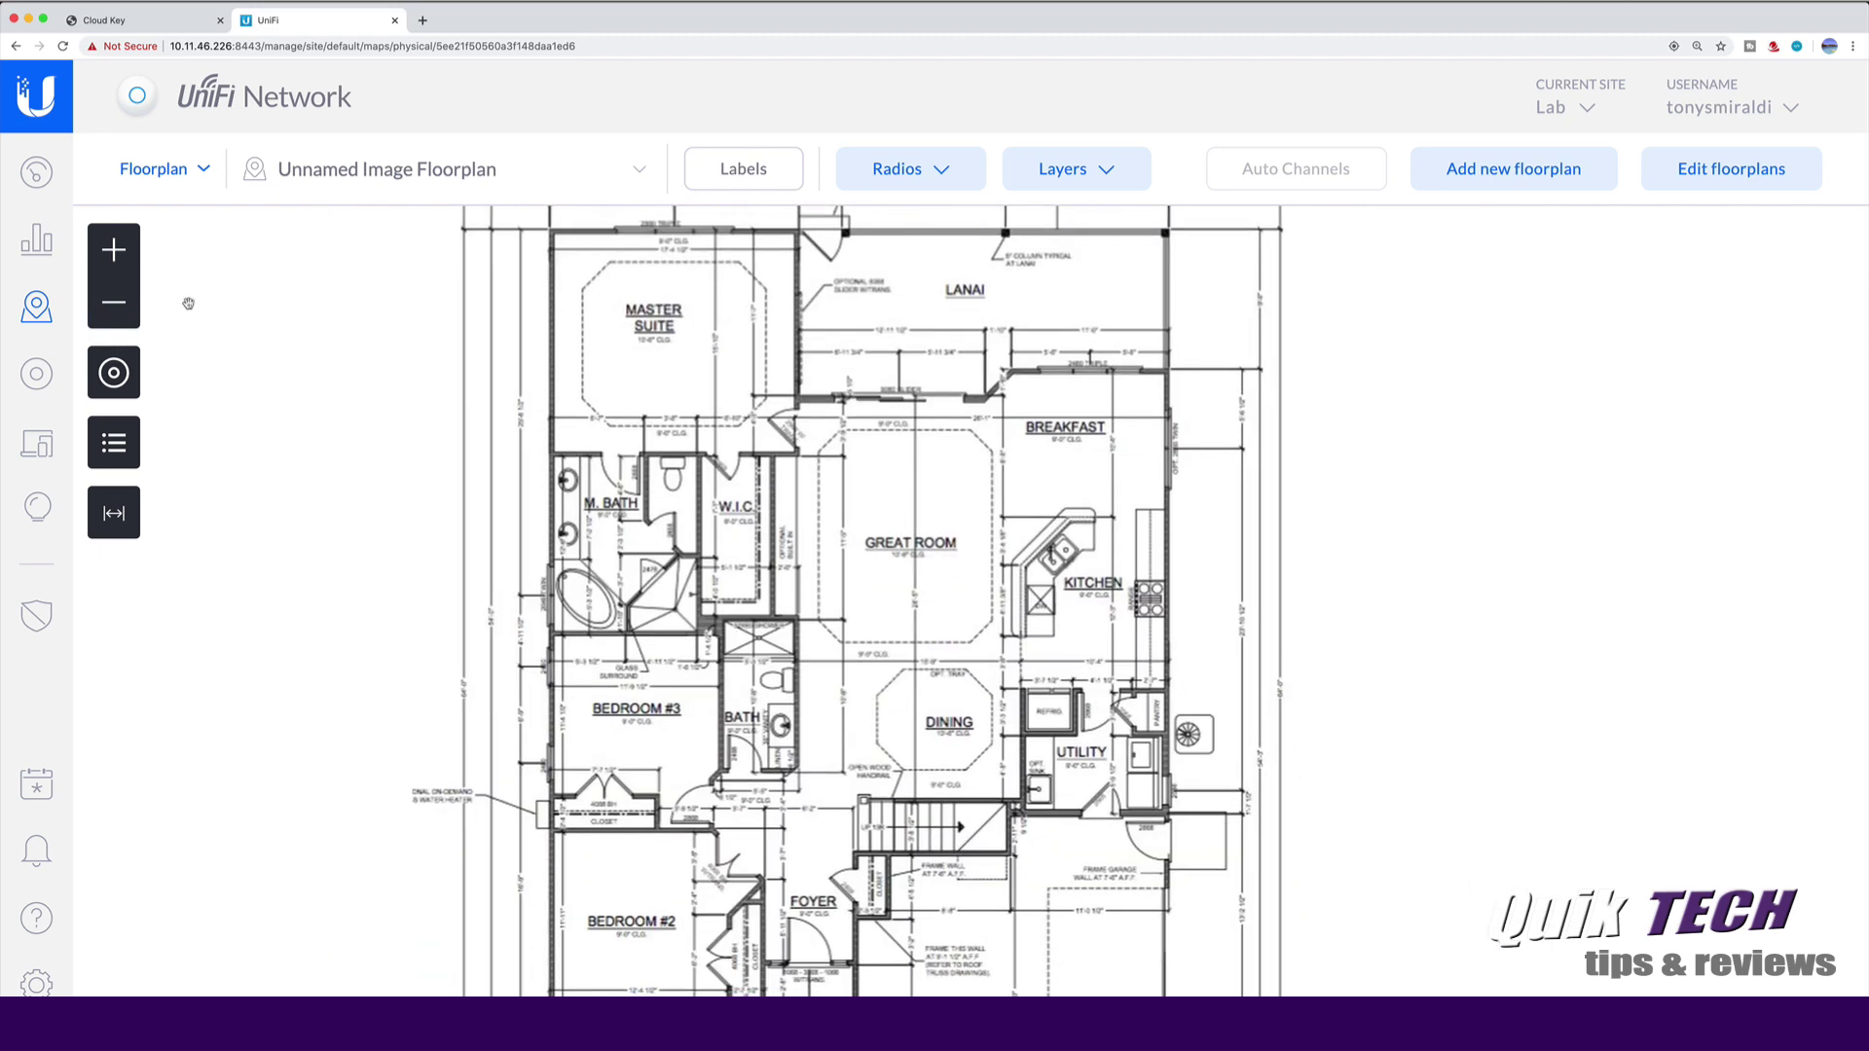
left_click(105, 307)
left_click_drag(783, 843, 793, 699)
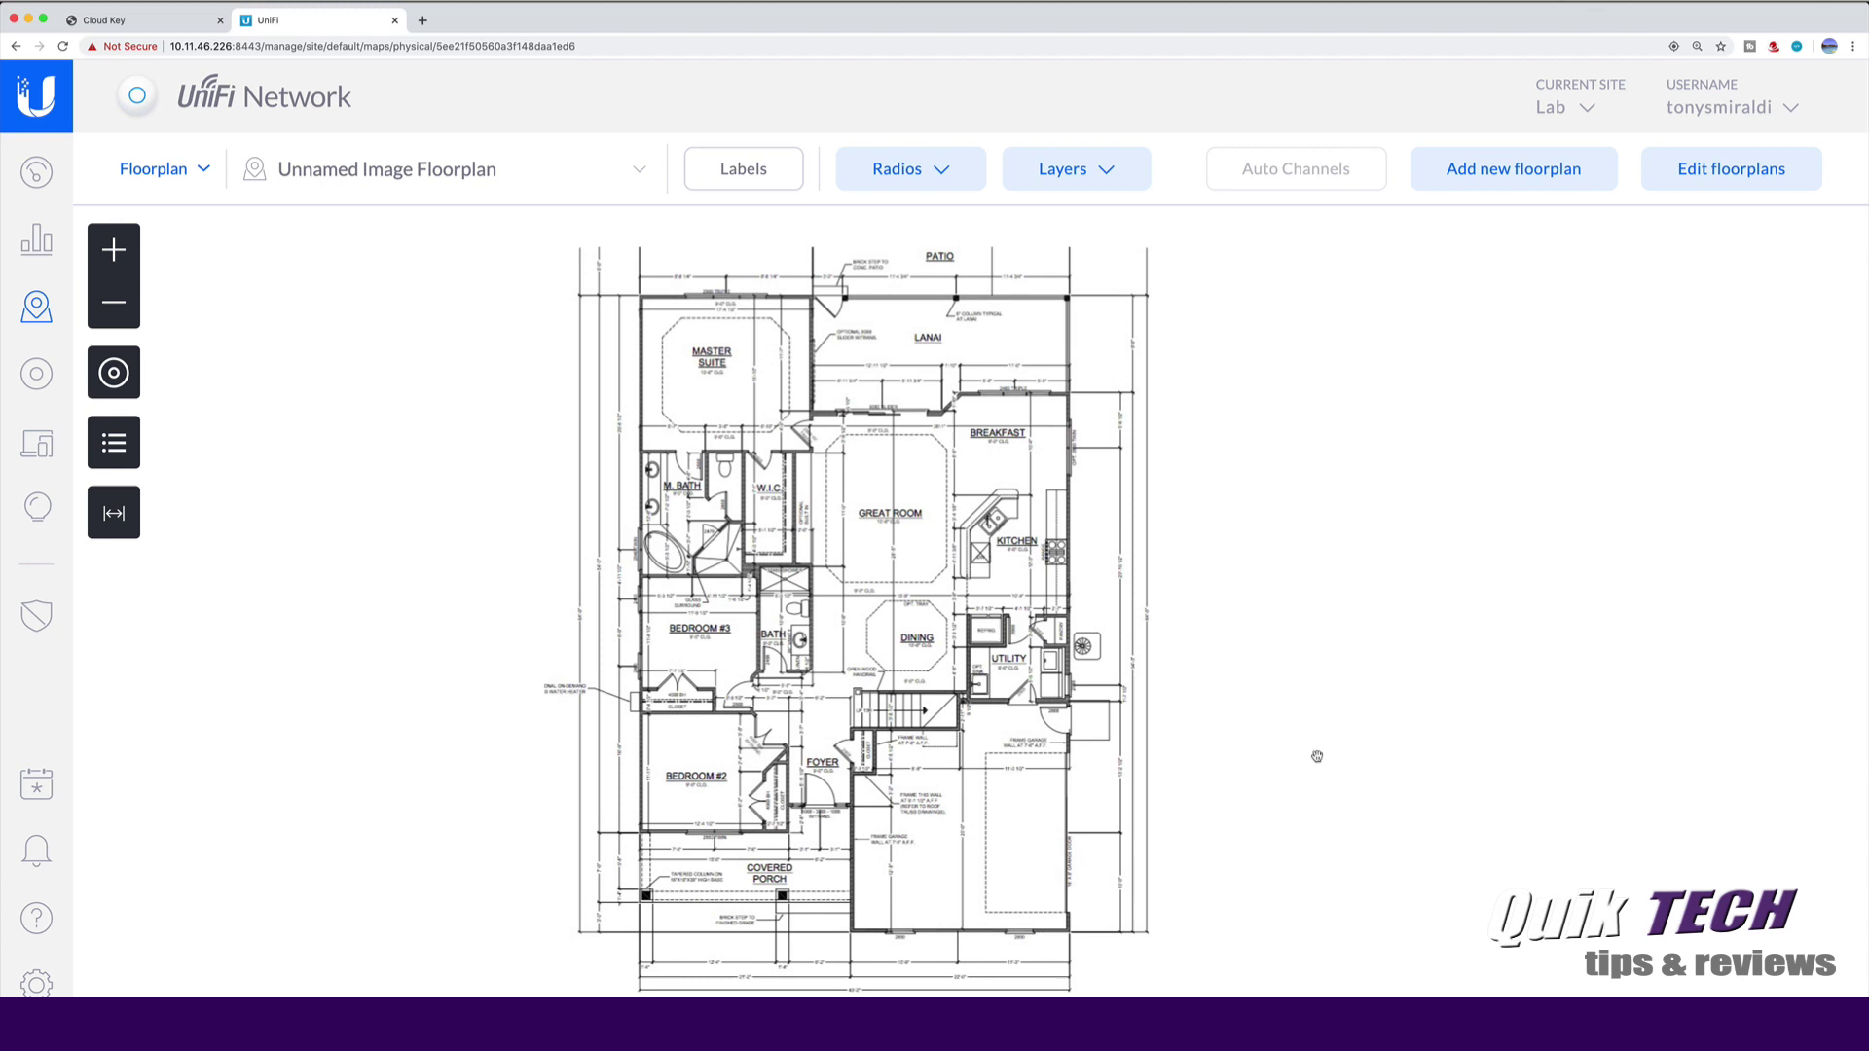
scroll(1317, 756, "up", 5)
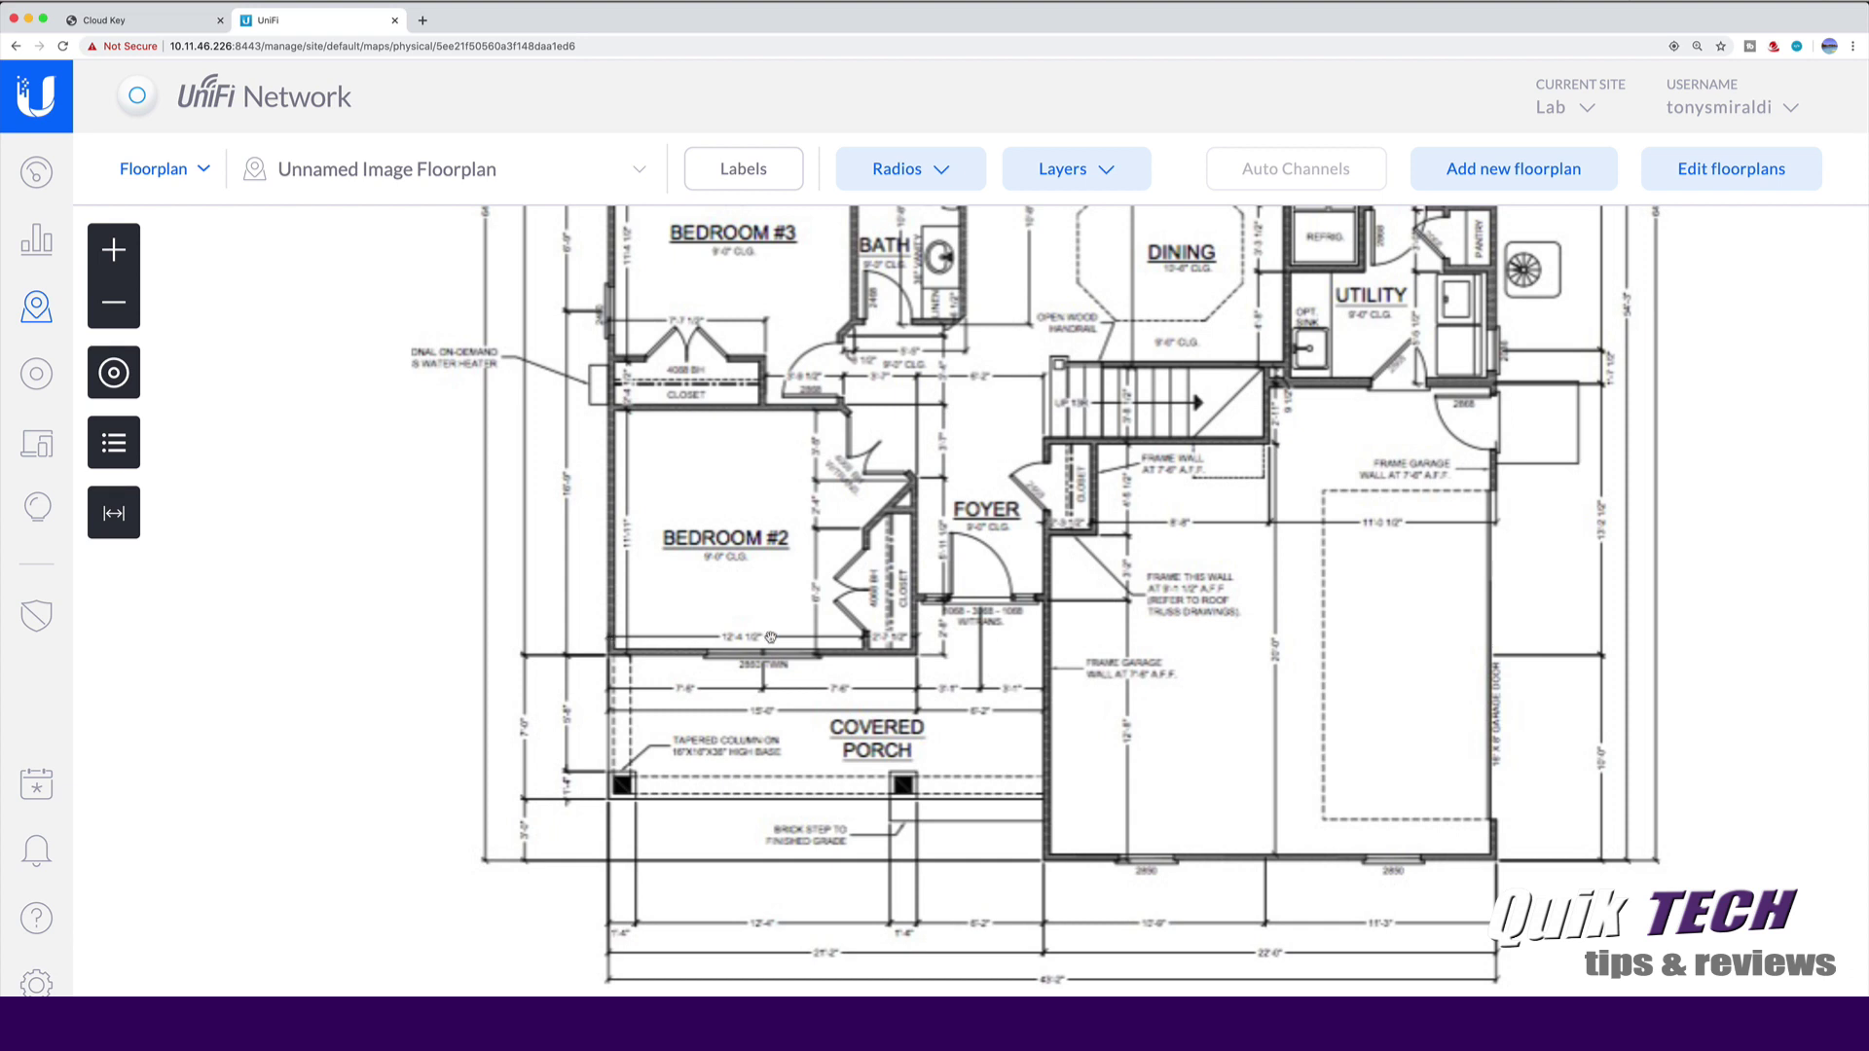
Scale the floorplan in feet using a reference line along Bedroom #2's wall set to 12.33 ft.
left_click(111, 515)
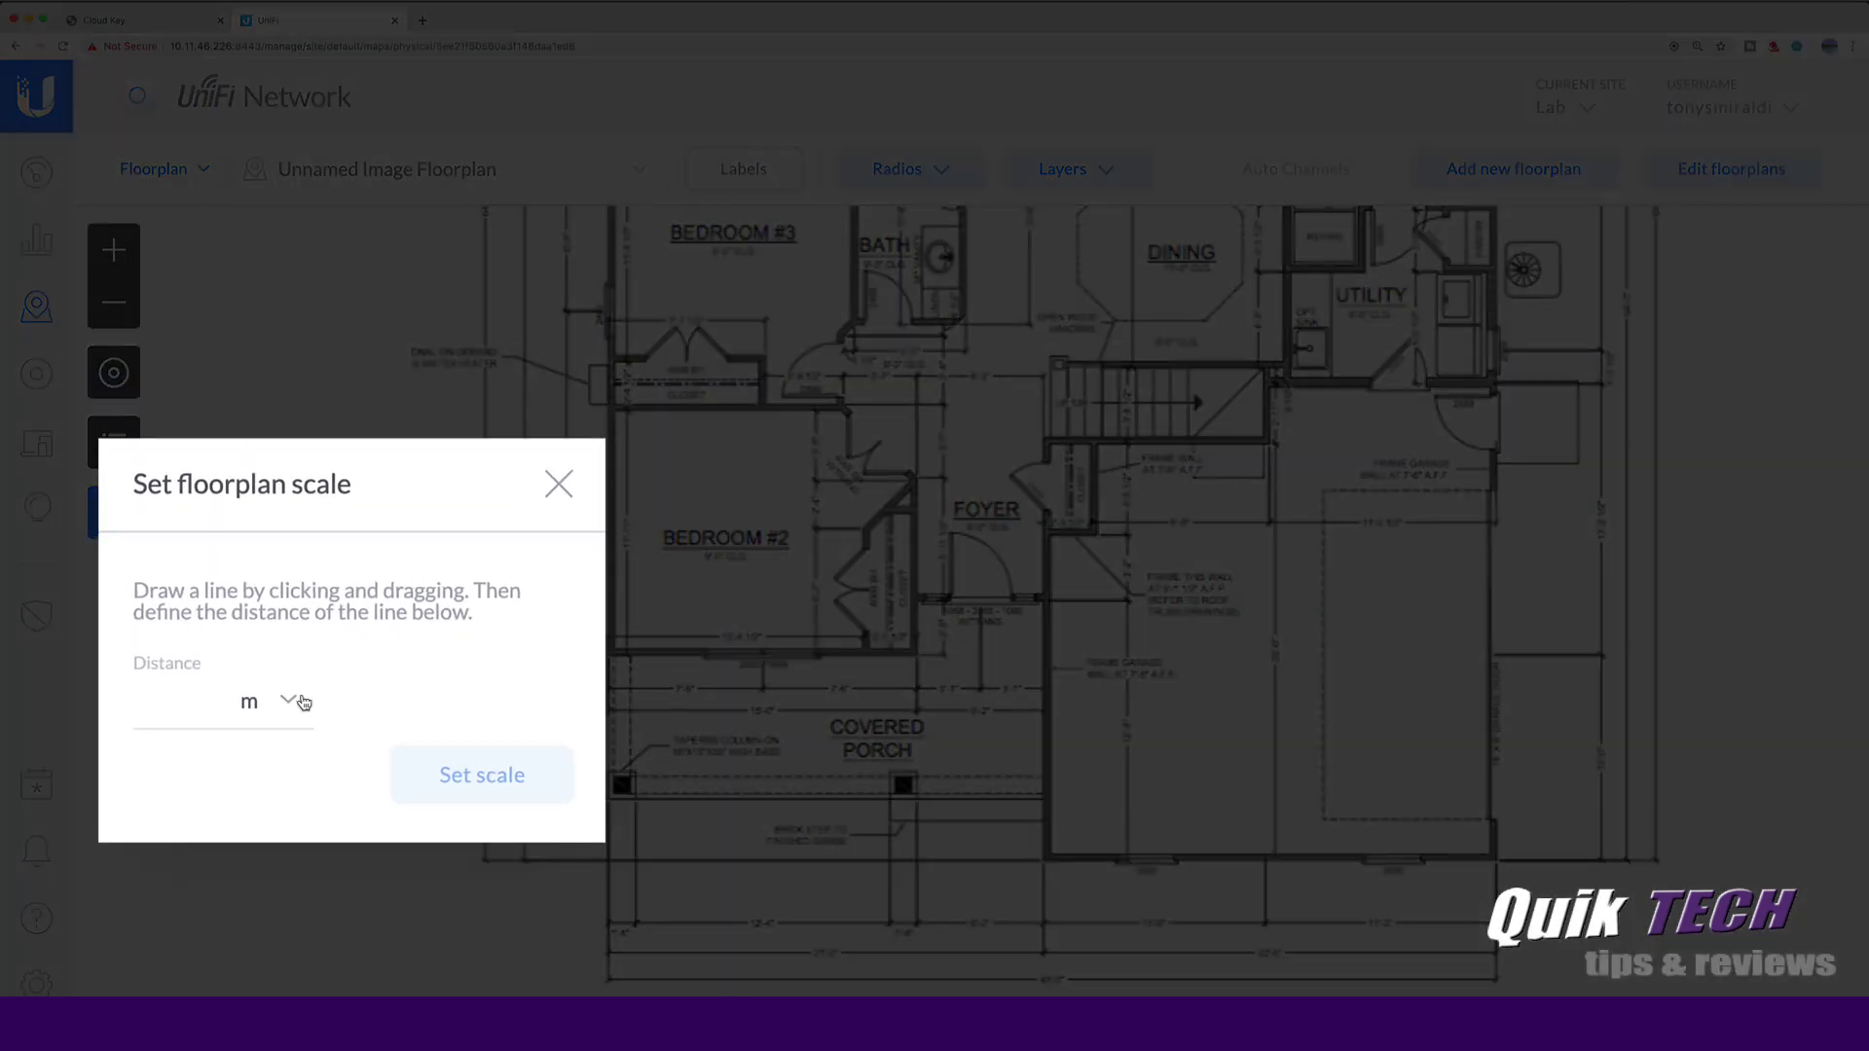
left_click(304, 701)
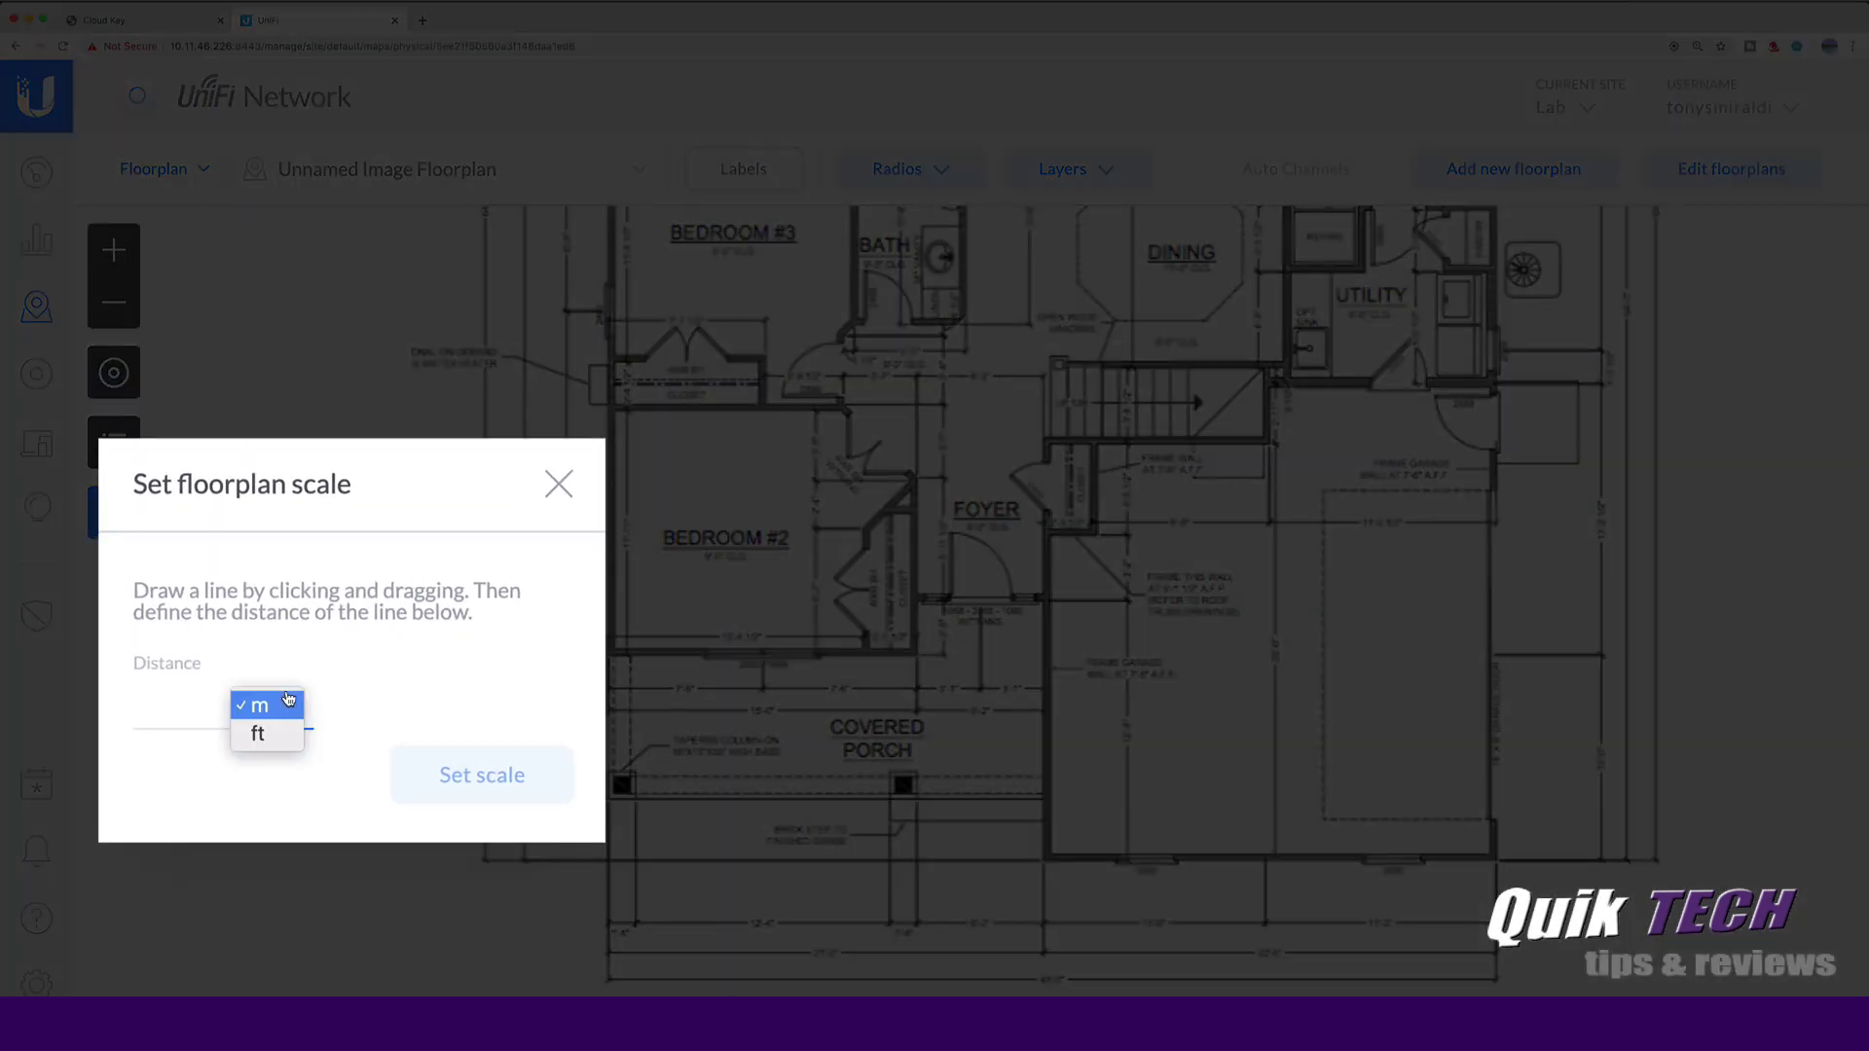
left_click(265, 740)
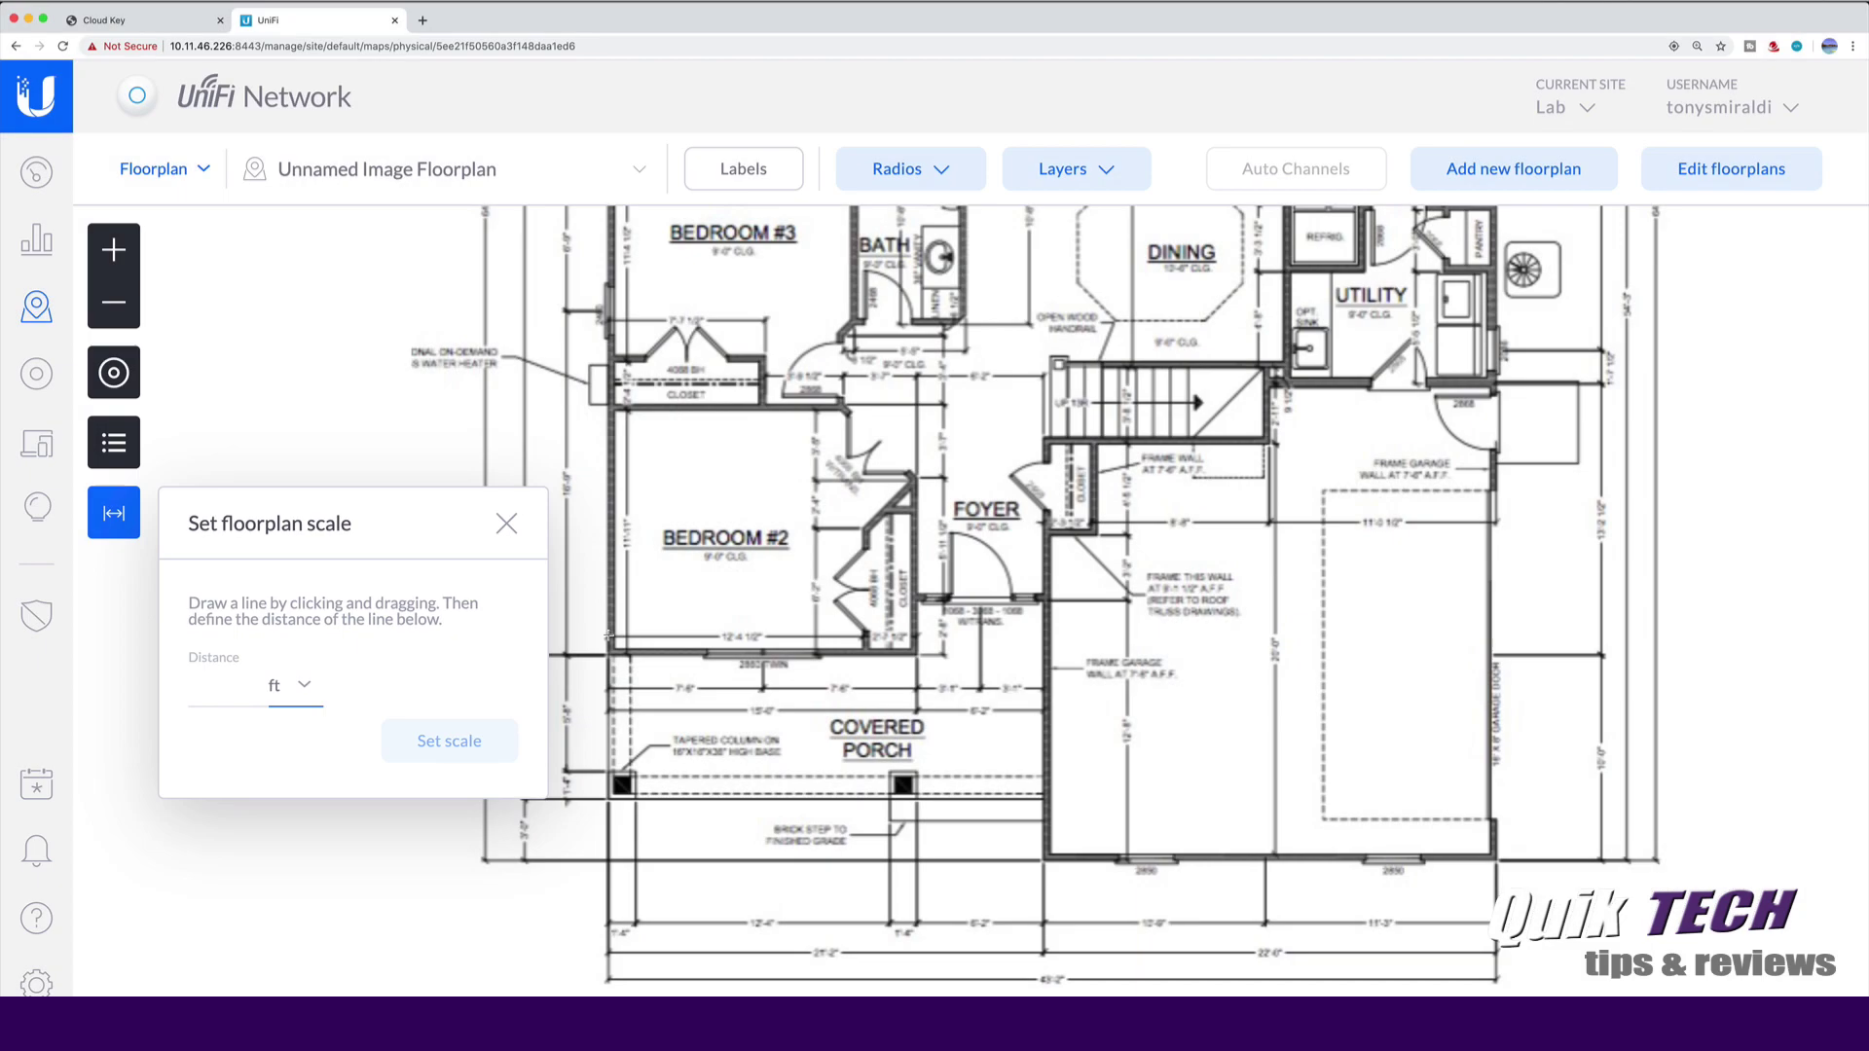
left_click_drag(607, 635, 863, 637)
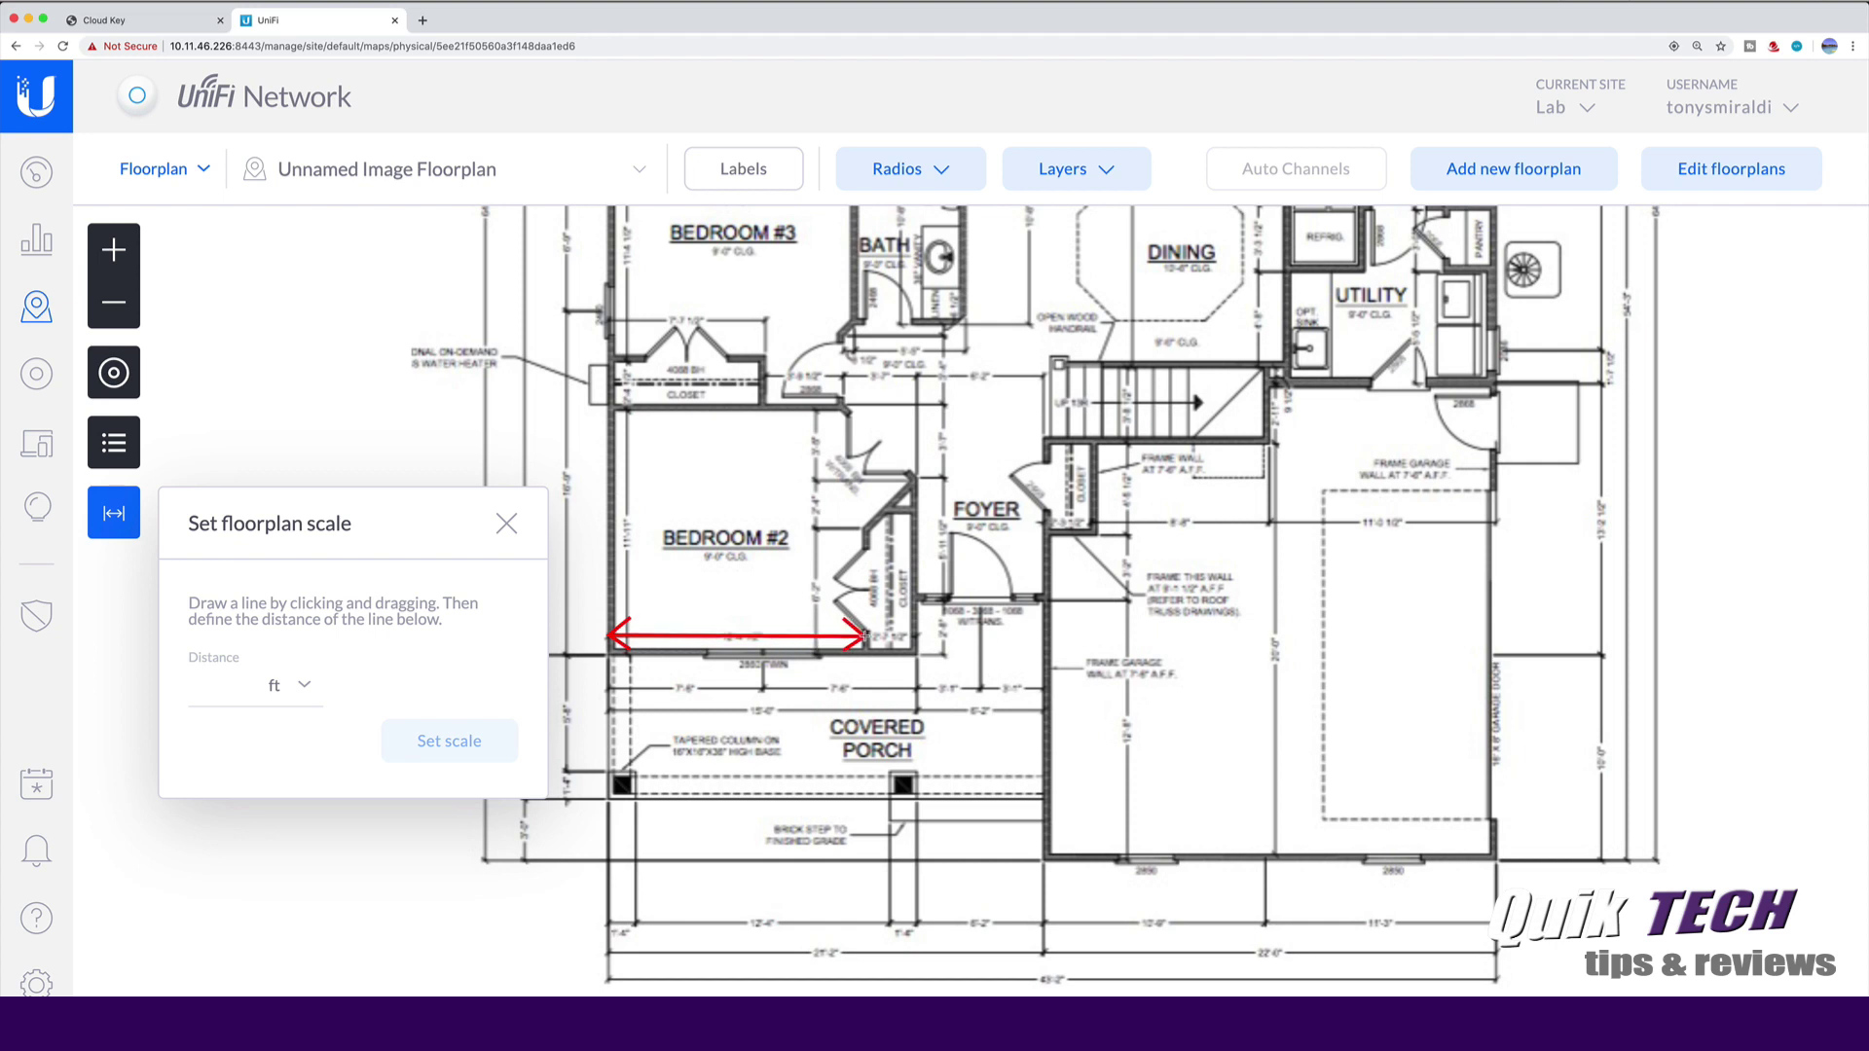
left_click_drag(863, 637, 863, 636)
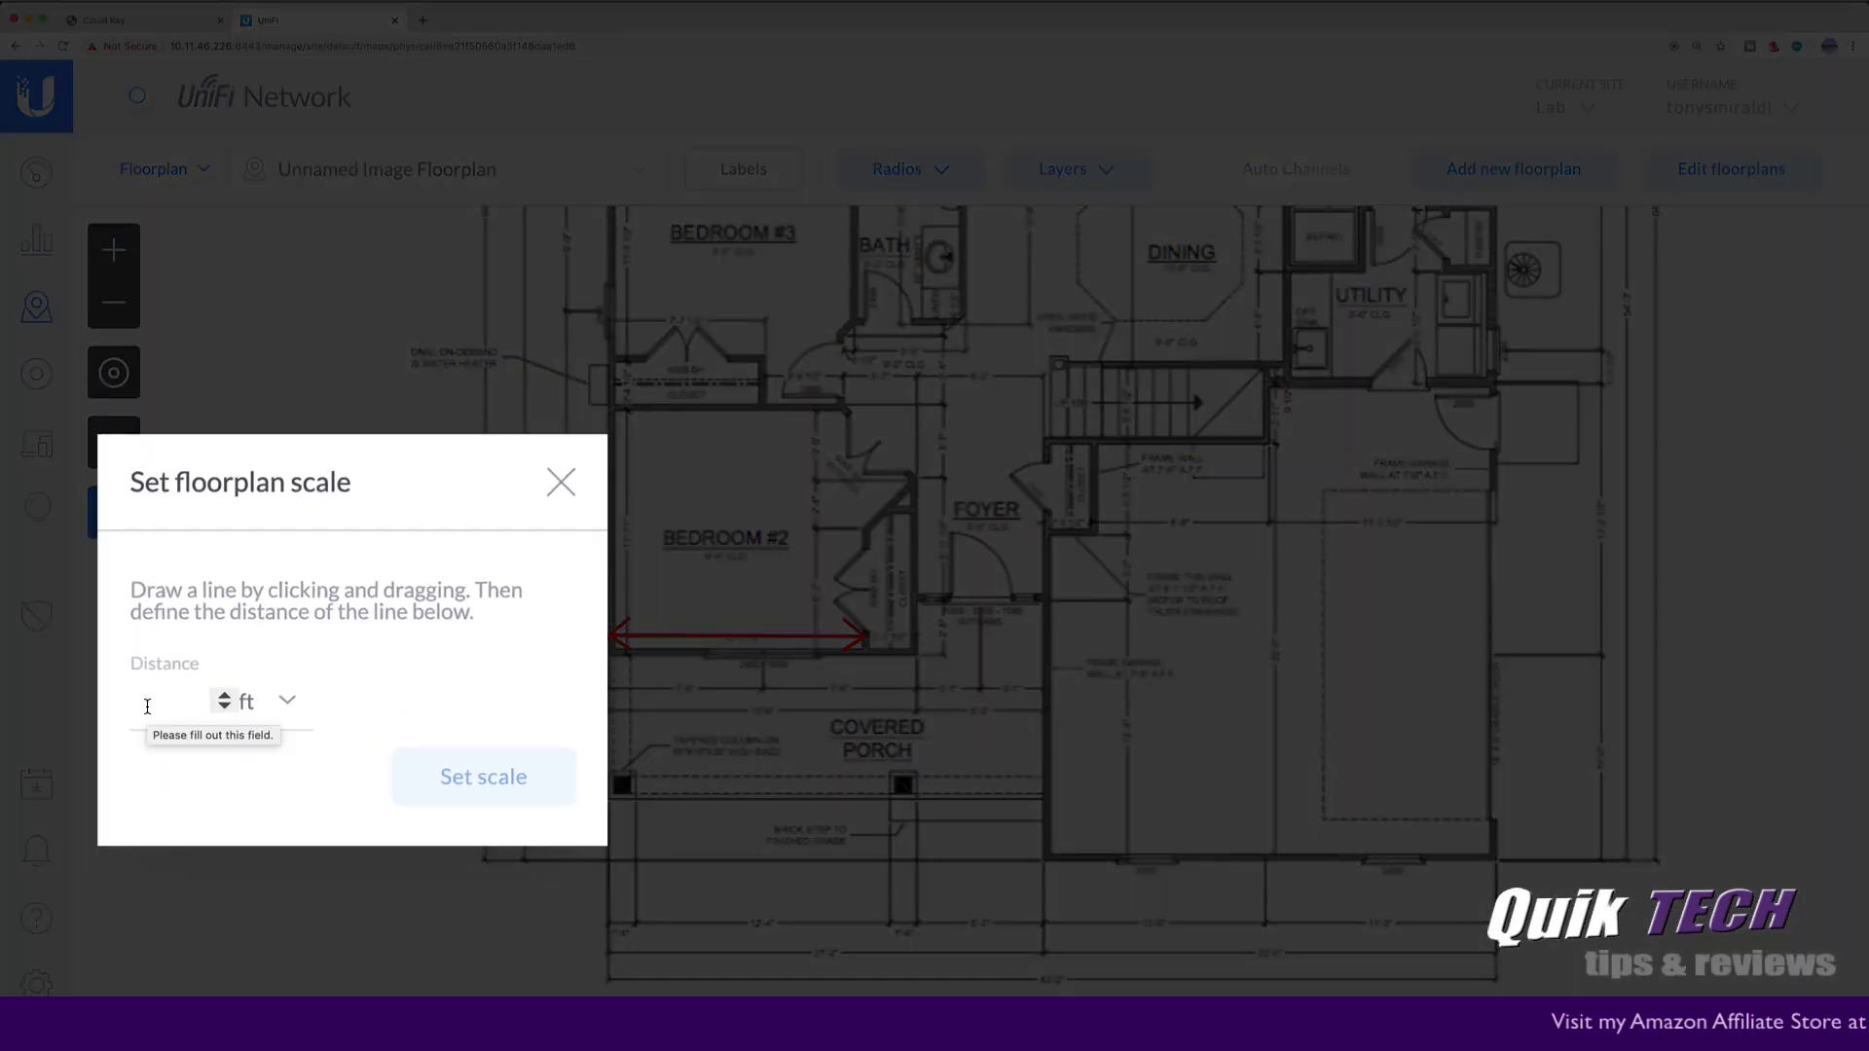
left_click(147, 706)
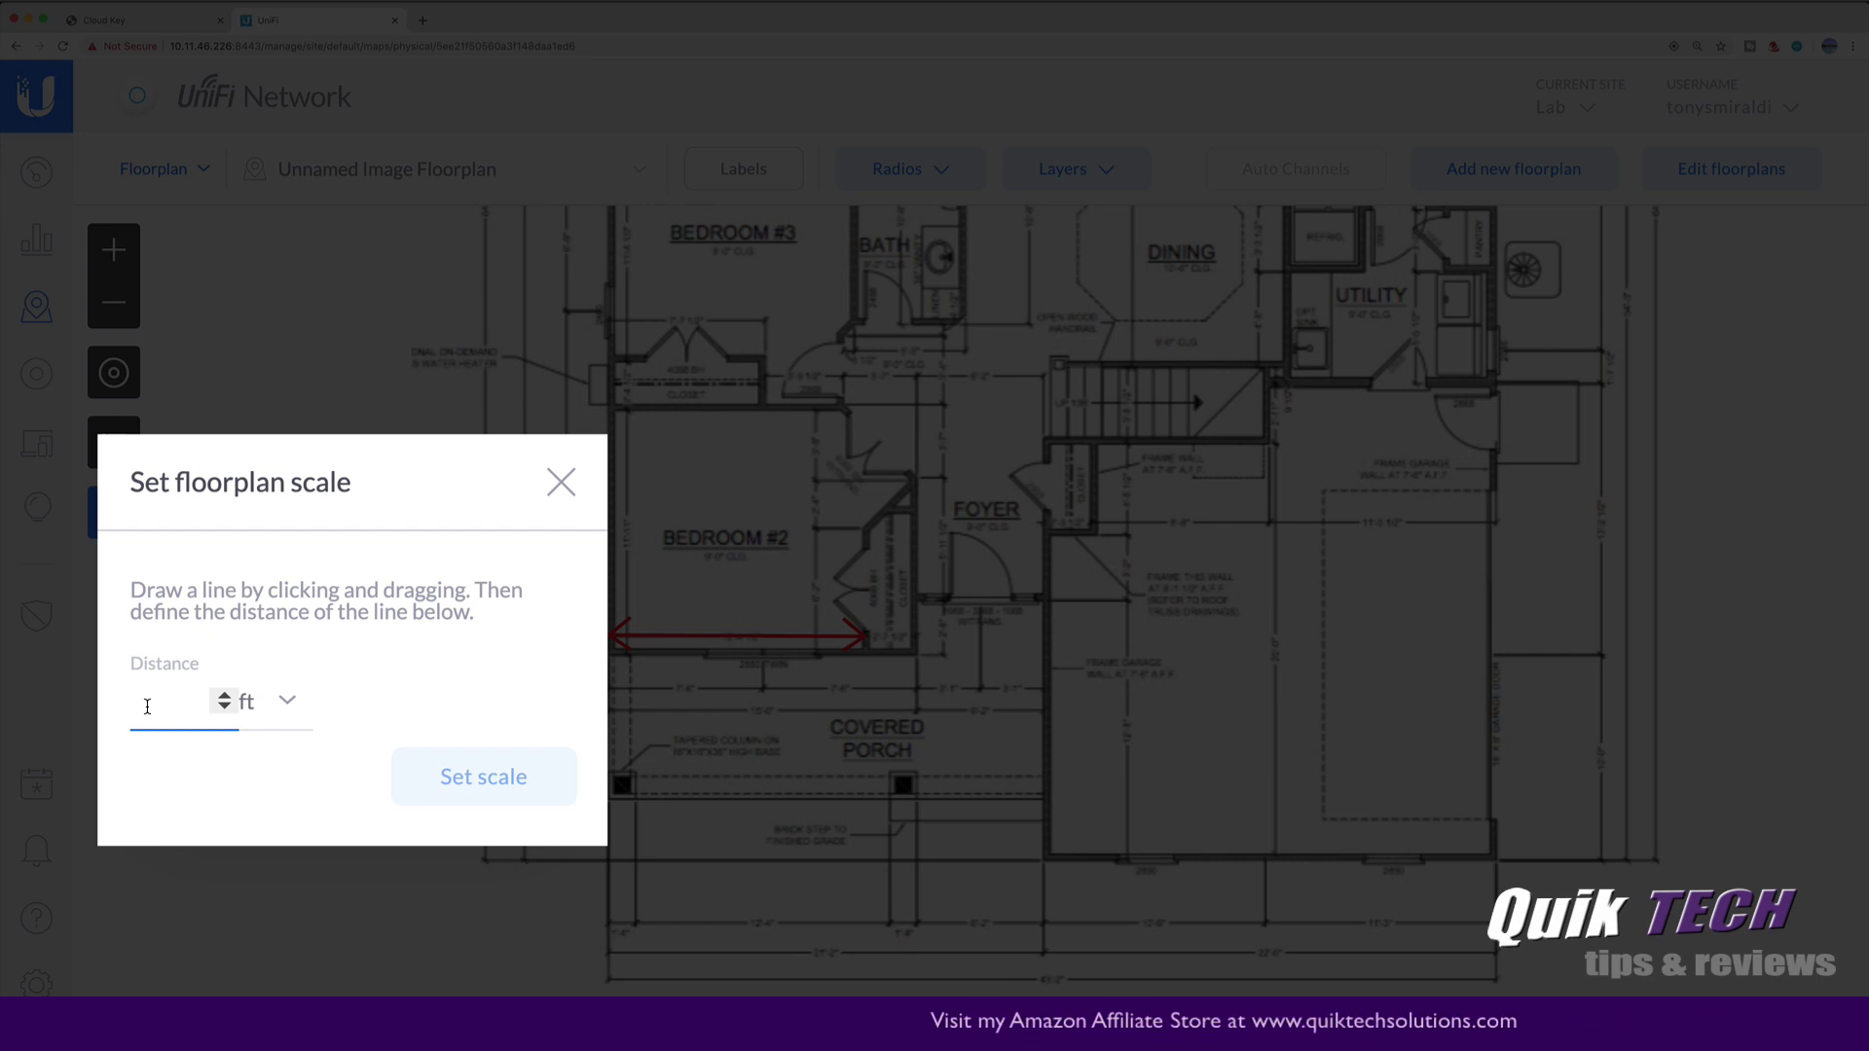
type("12")
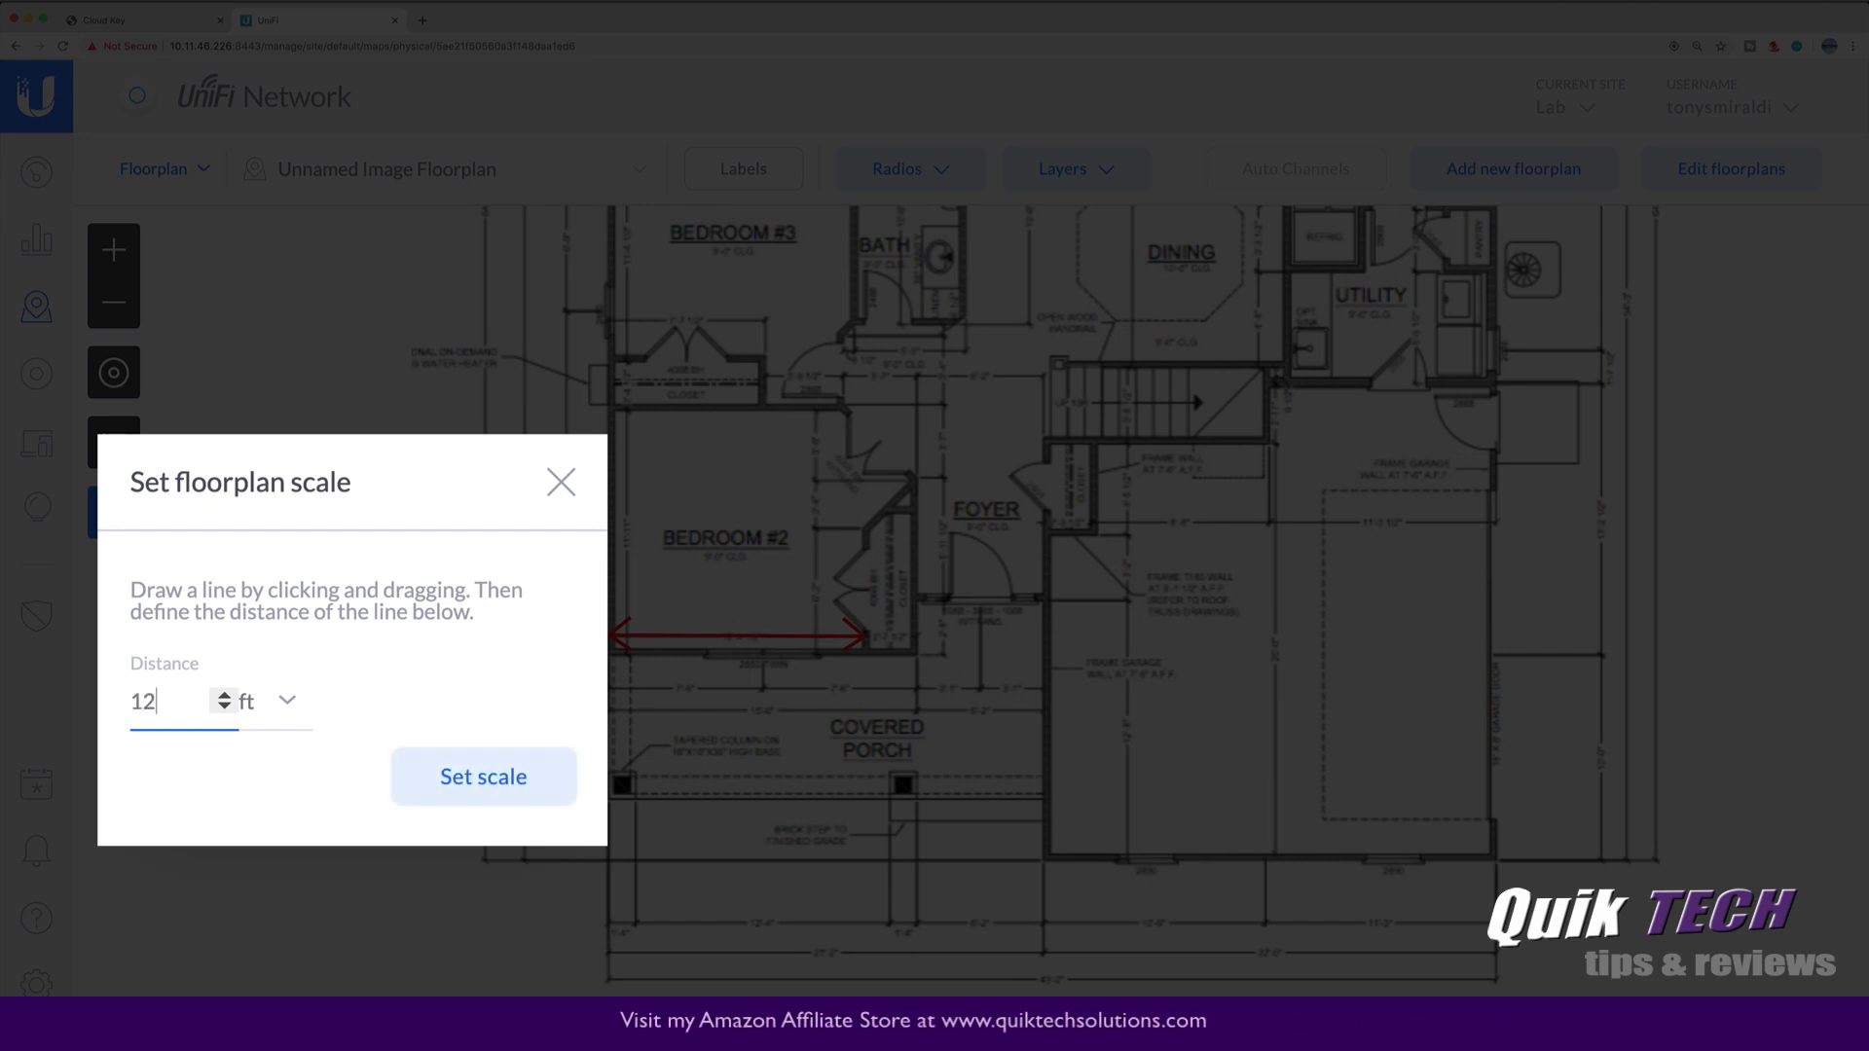
type(".33")
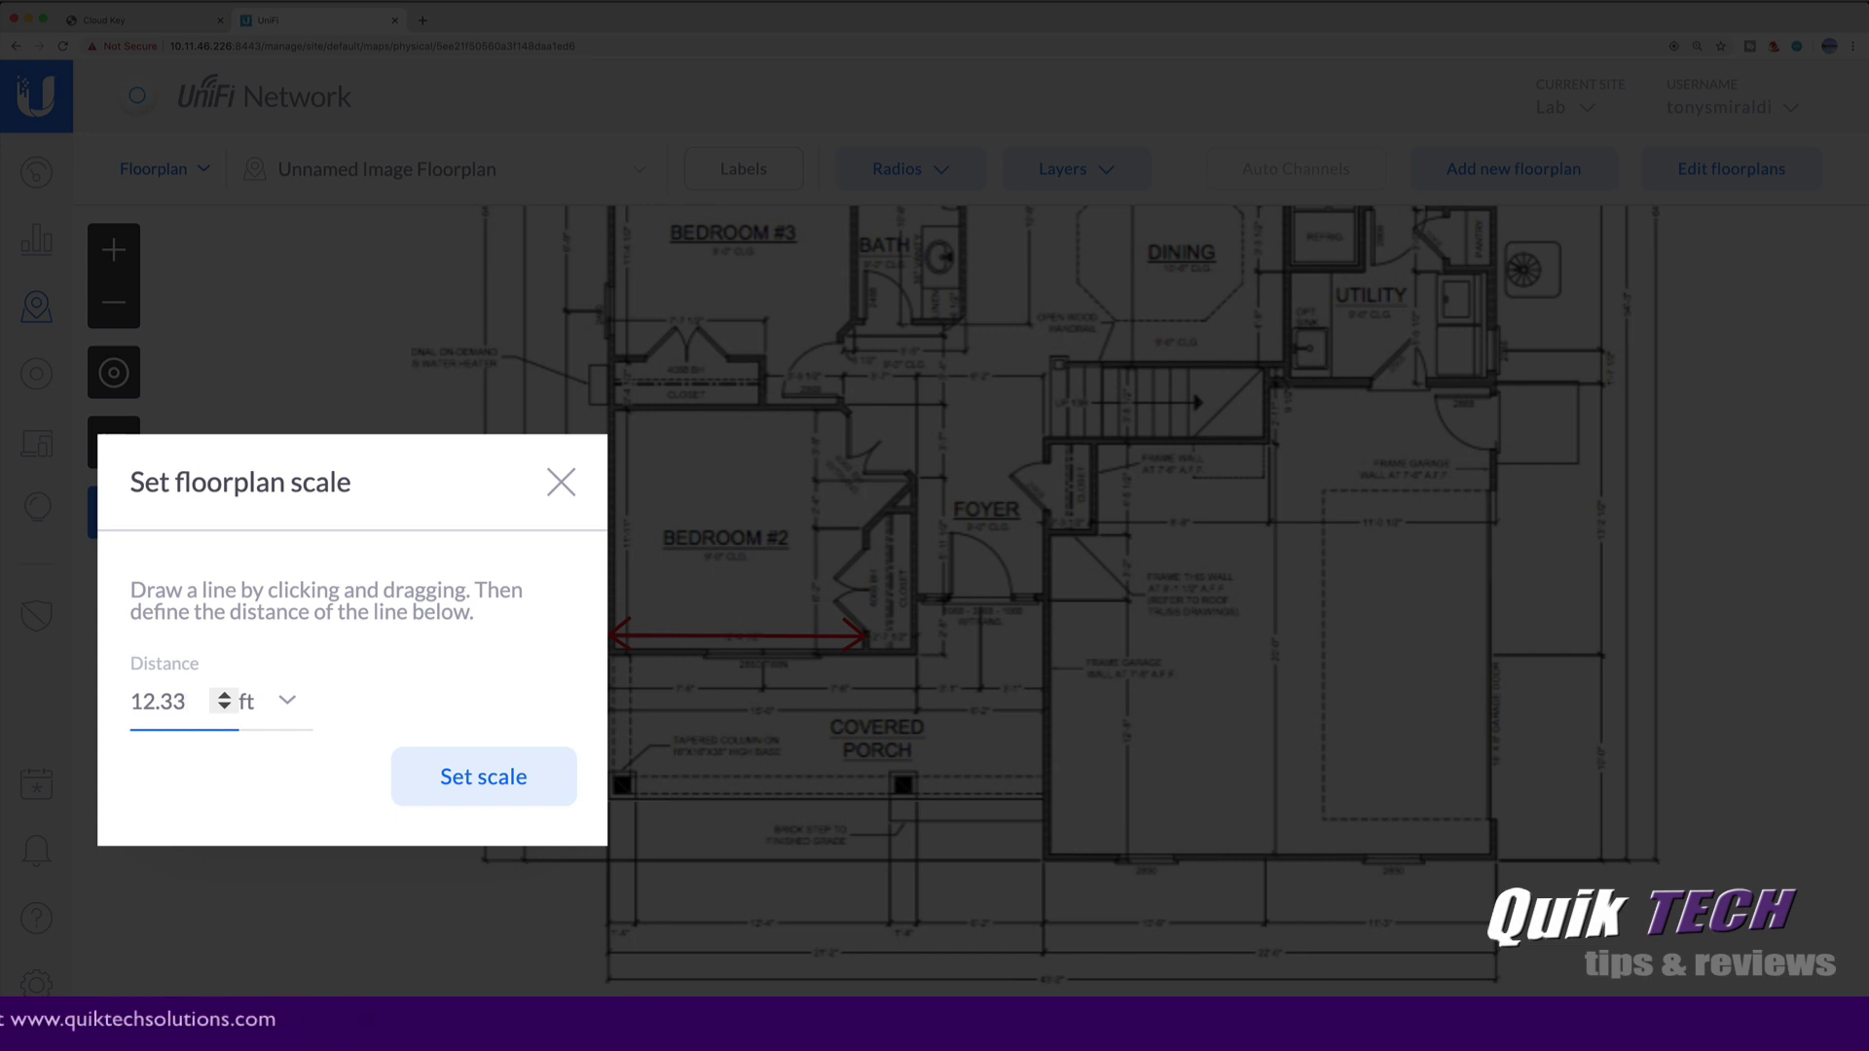
left_click(484, 779)
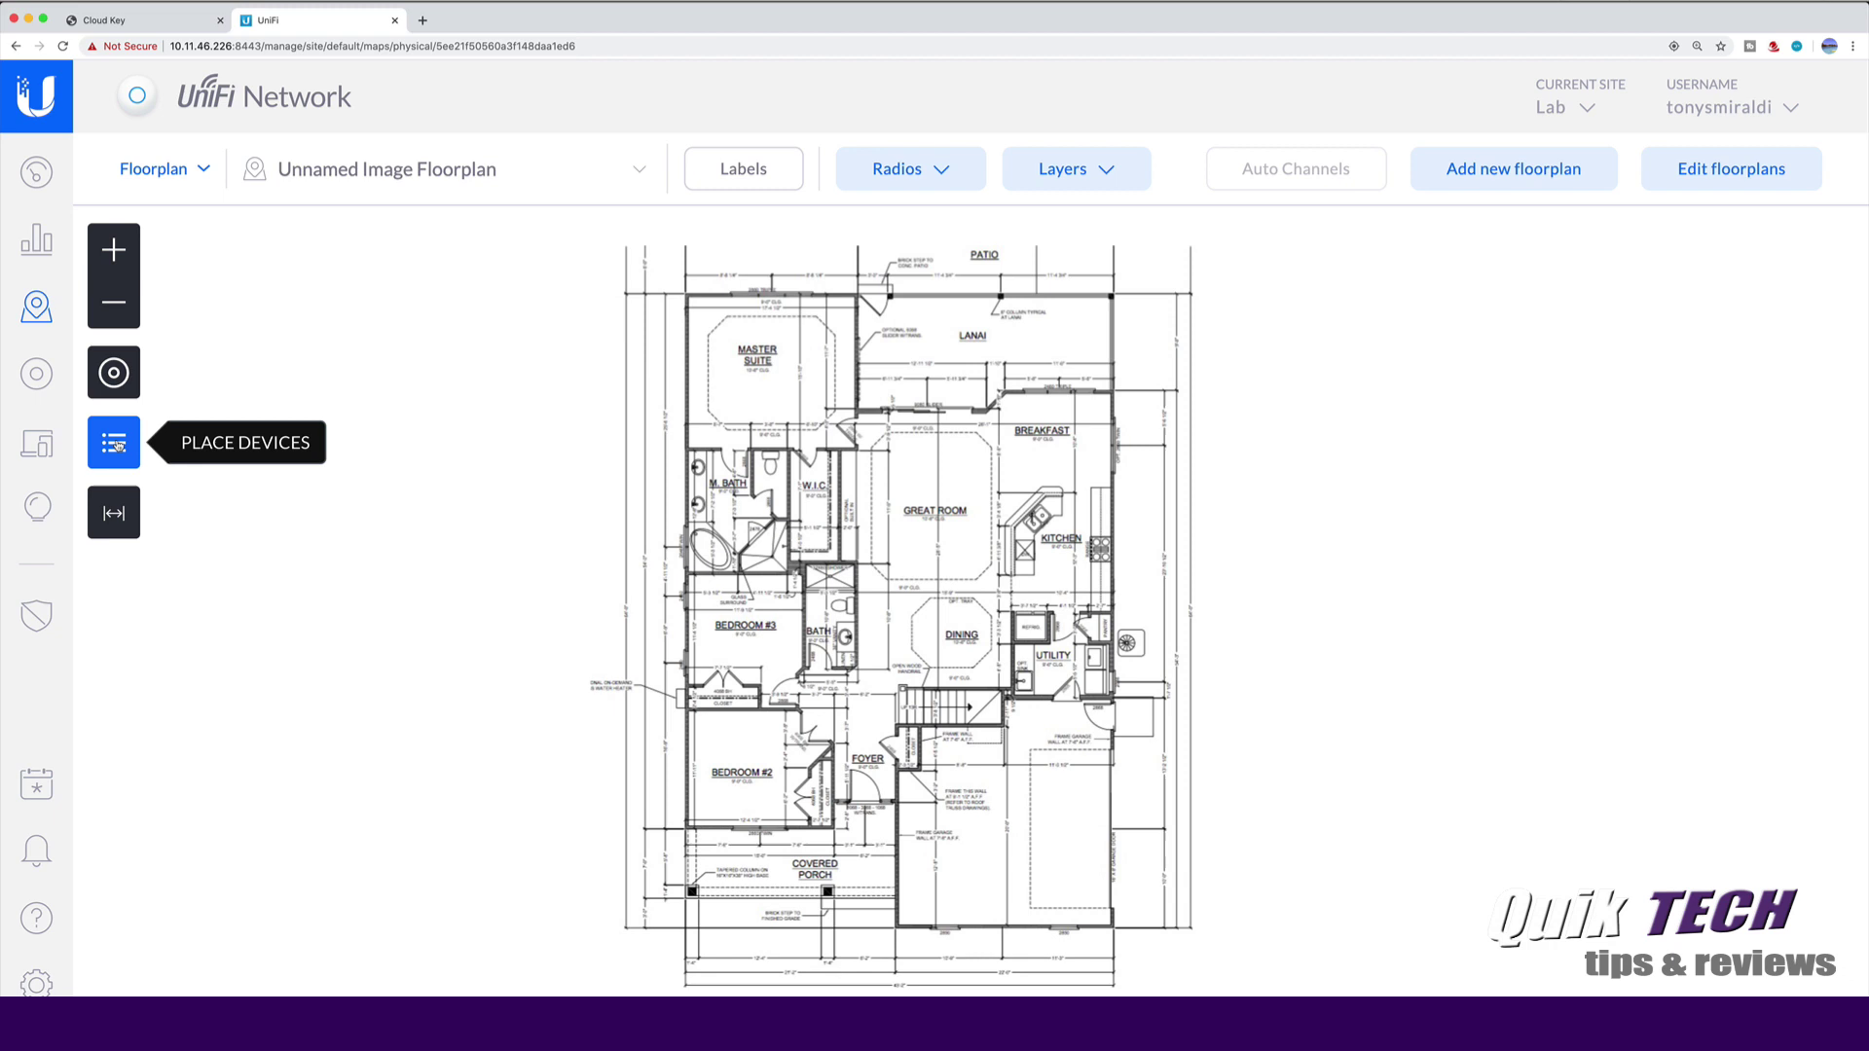
Place the Lab USG and the US-8-60W Lab Switch onto the plan, the switch in the garage.
left_click(115, 444)
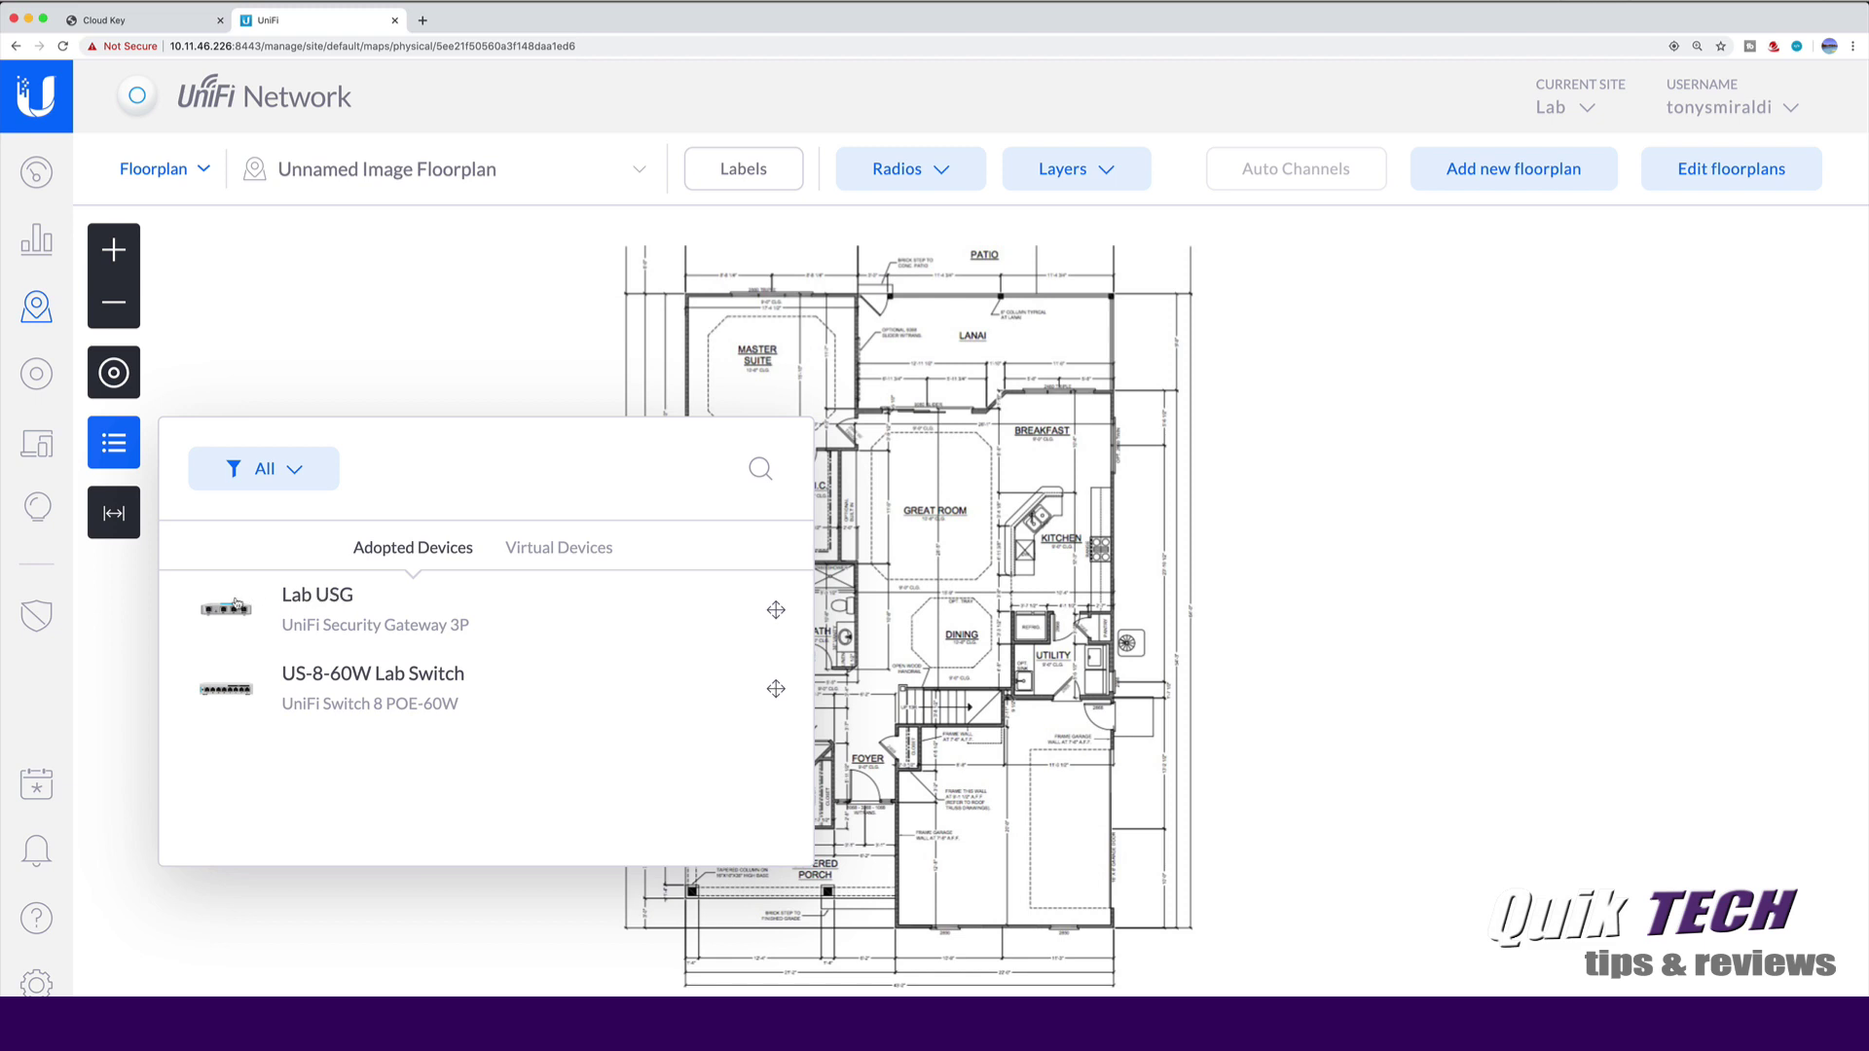
left_click_drag(776, 611, 952, 879)
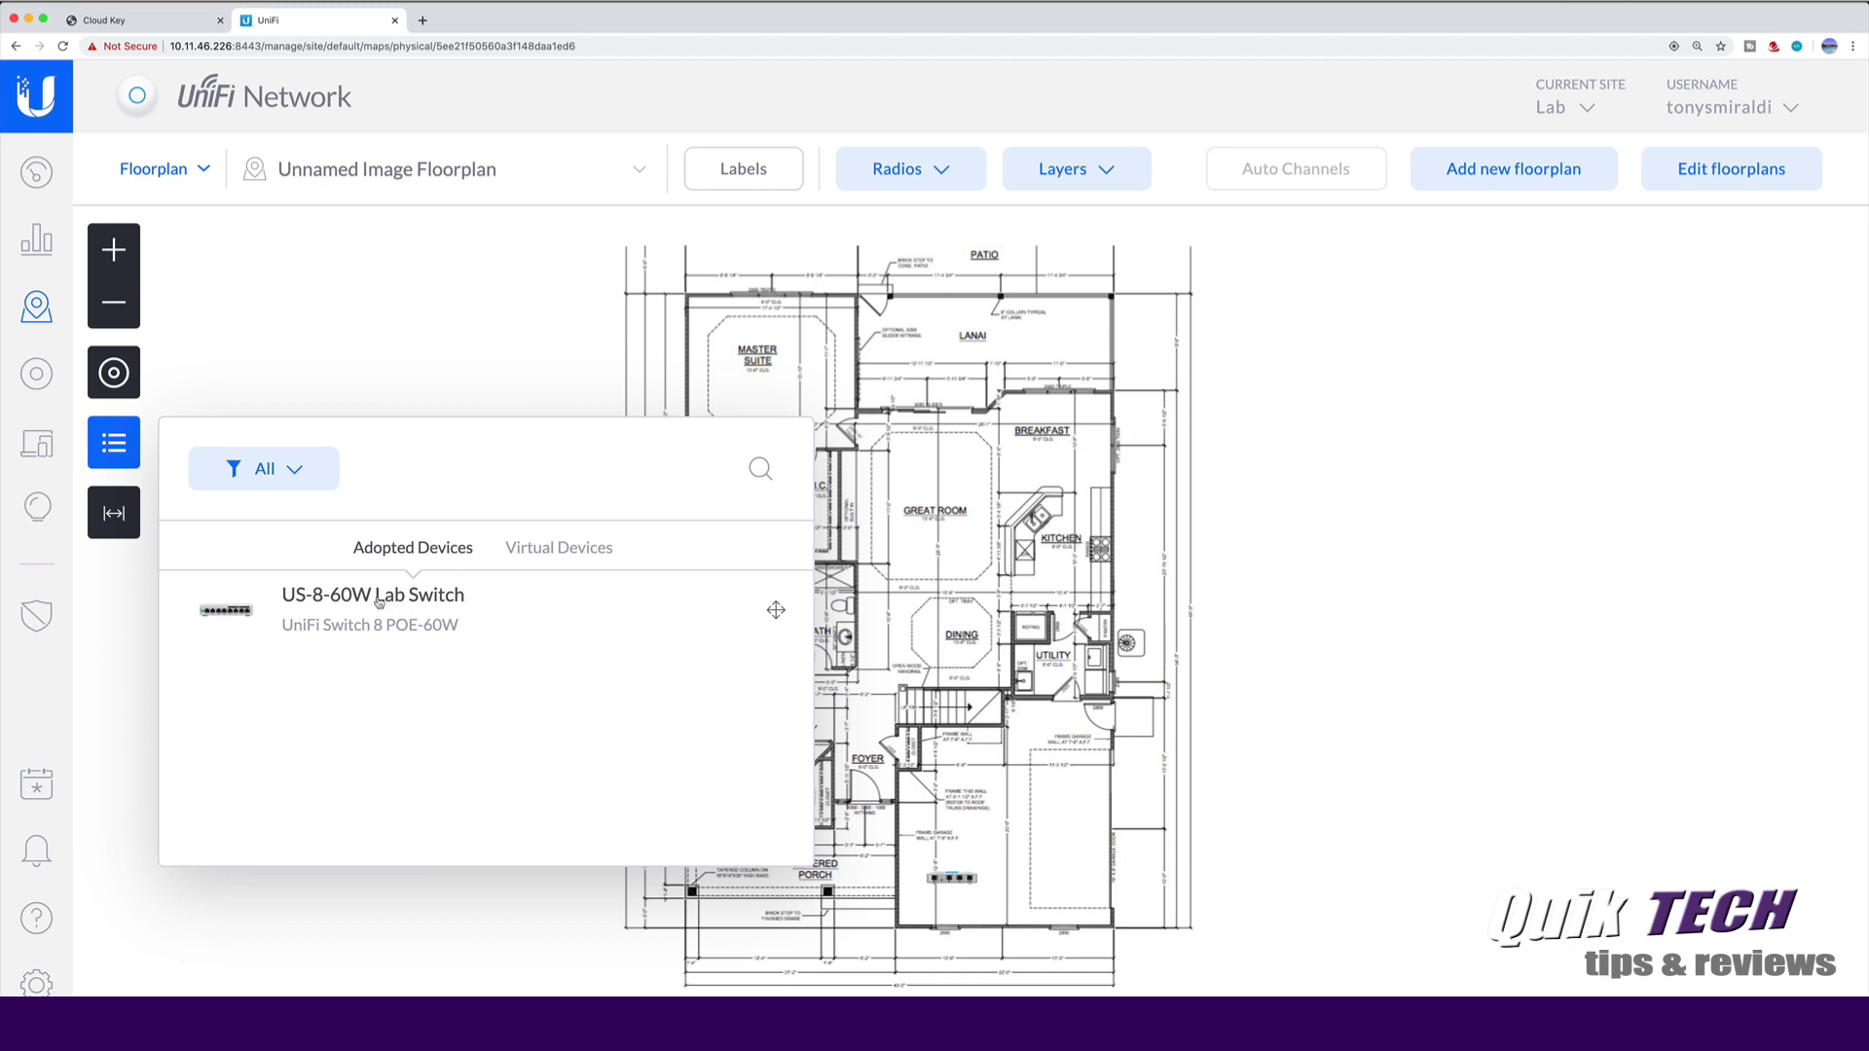
left_click_drag(776, 610, 1020, 868)
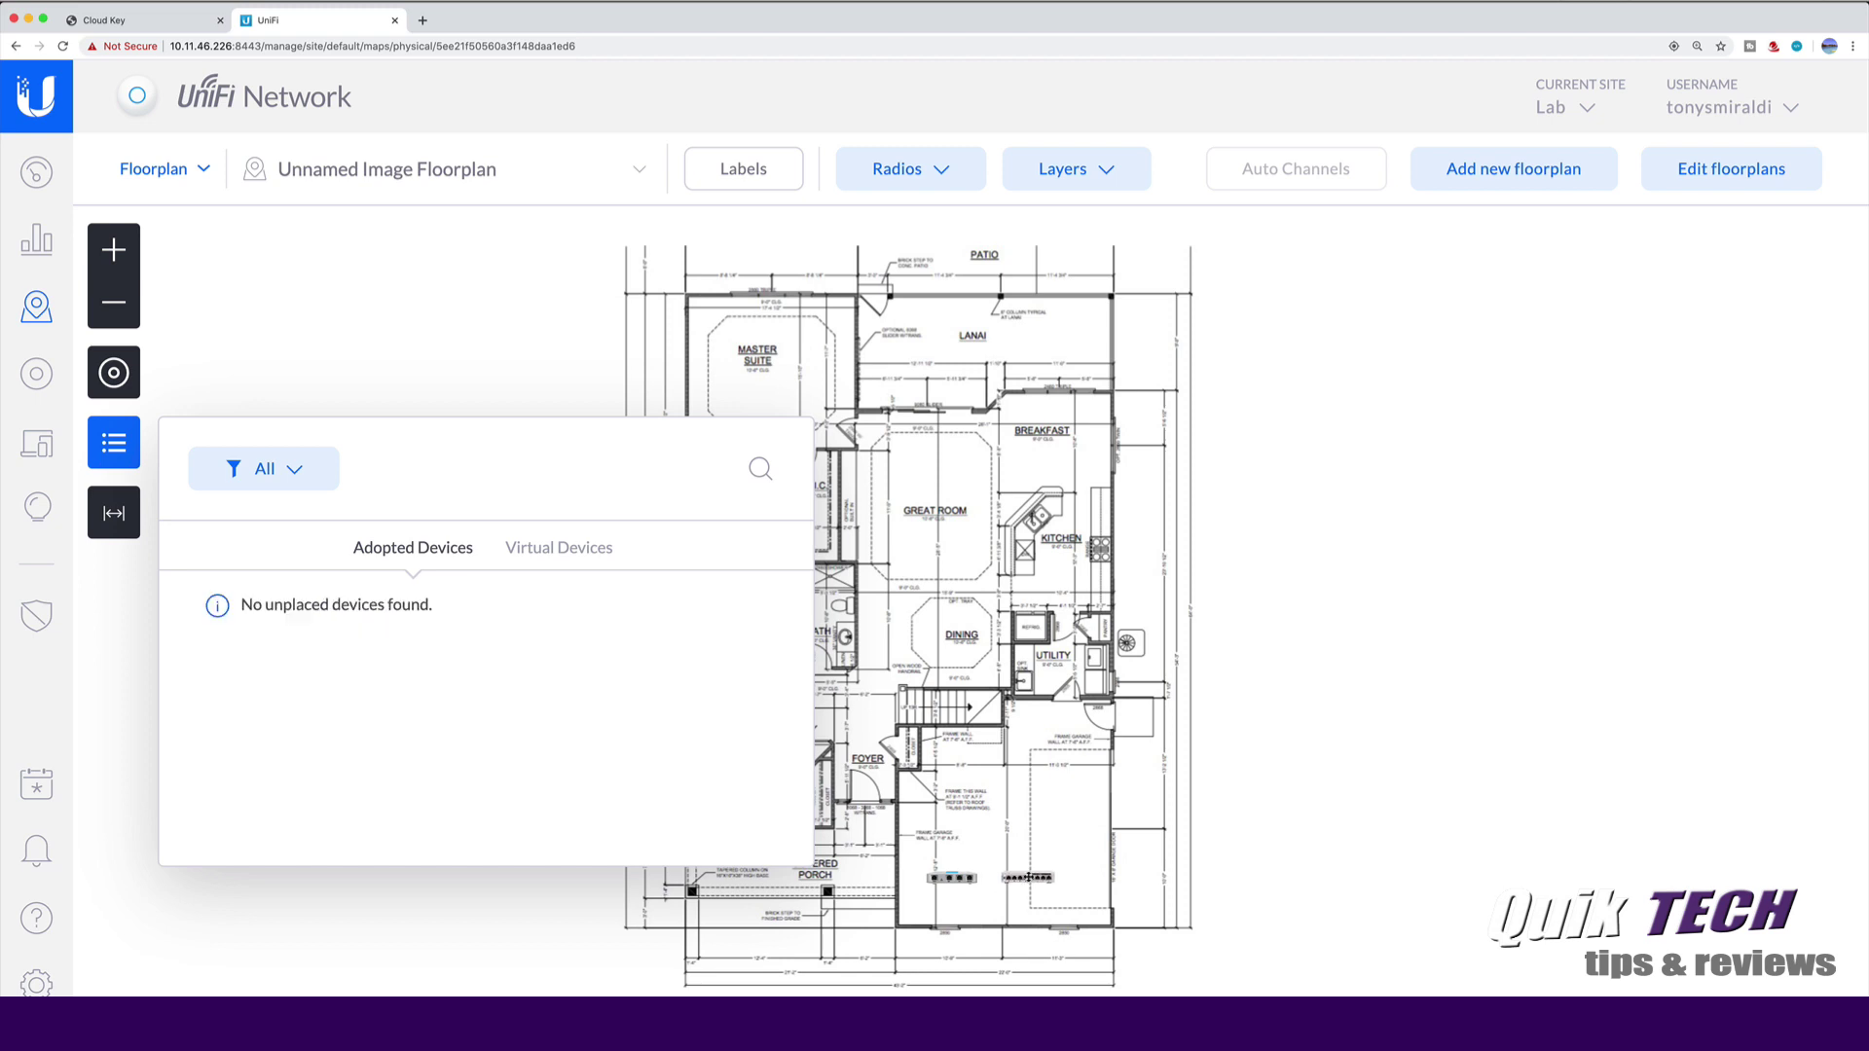
left_click(113, 443)
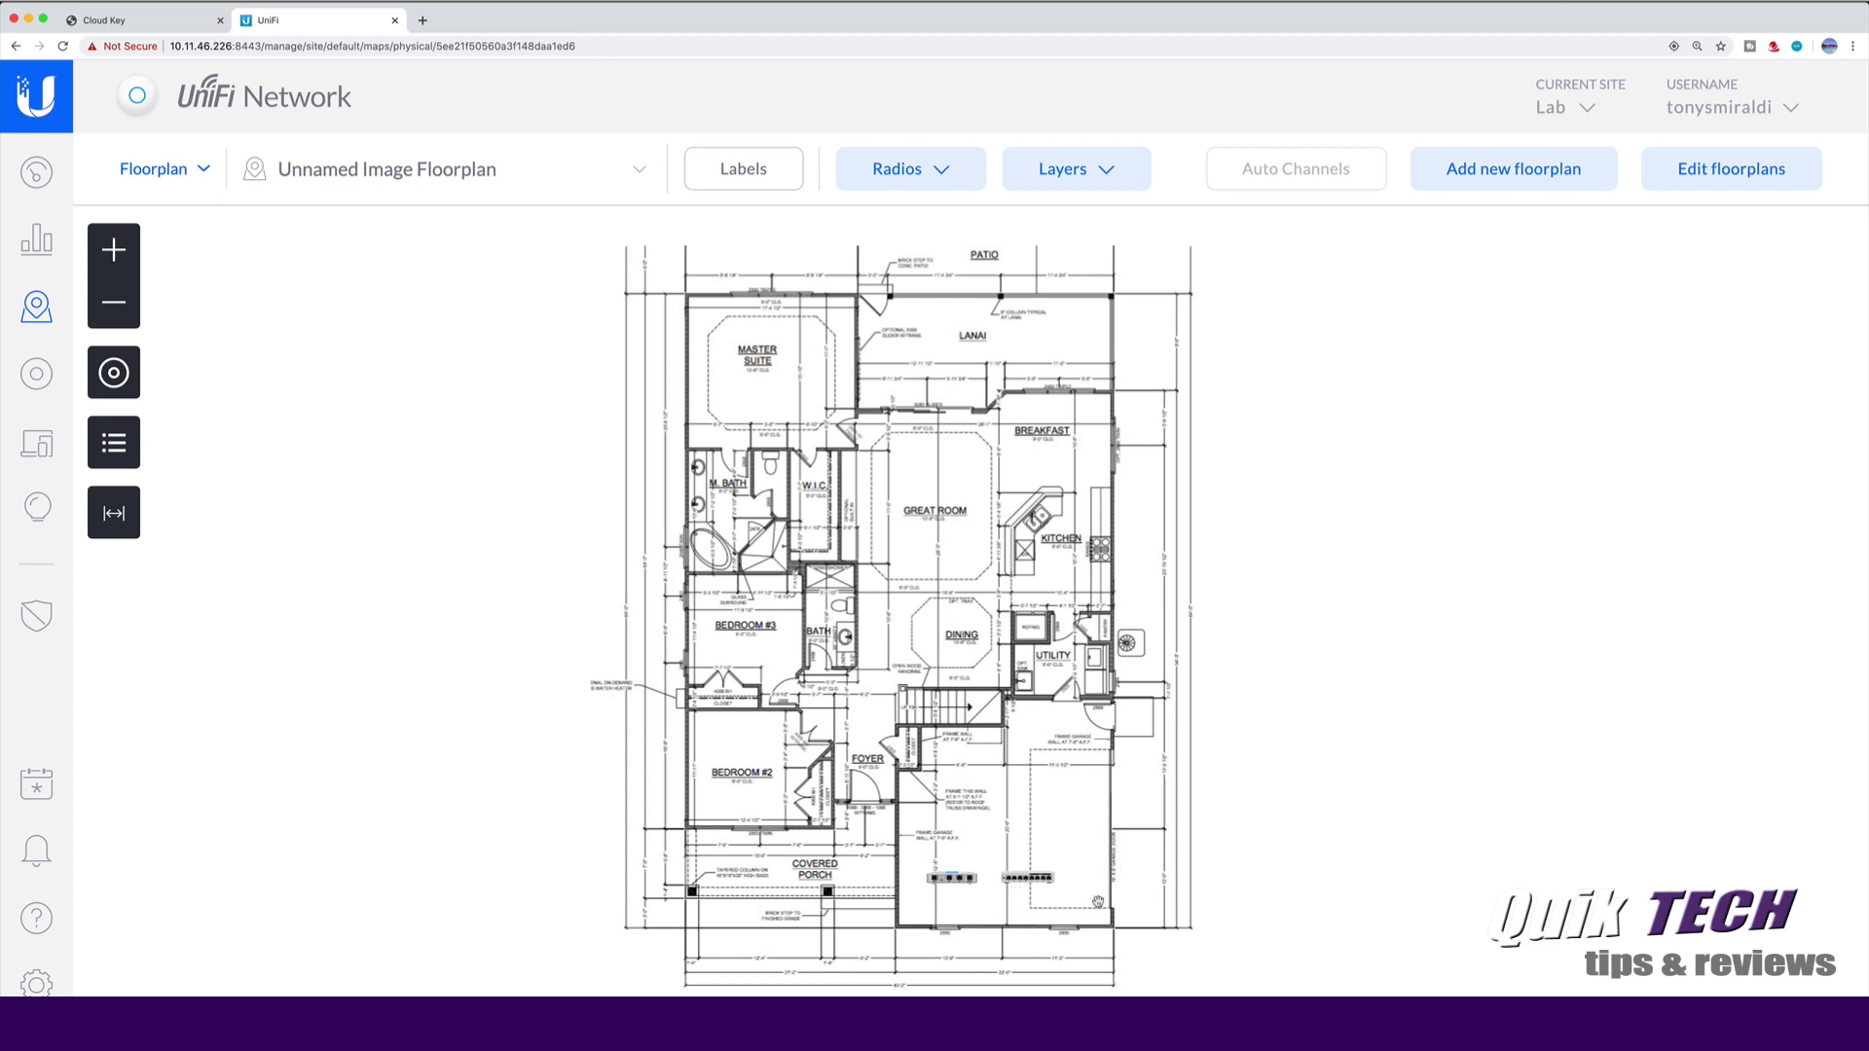
Show device names in the map labels and move the Lab Switch into Bedroom #2.
left_click(738, 174)
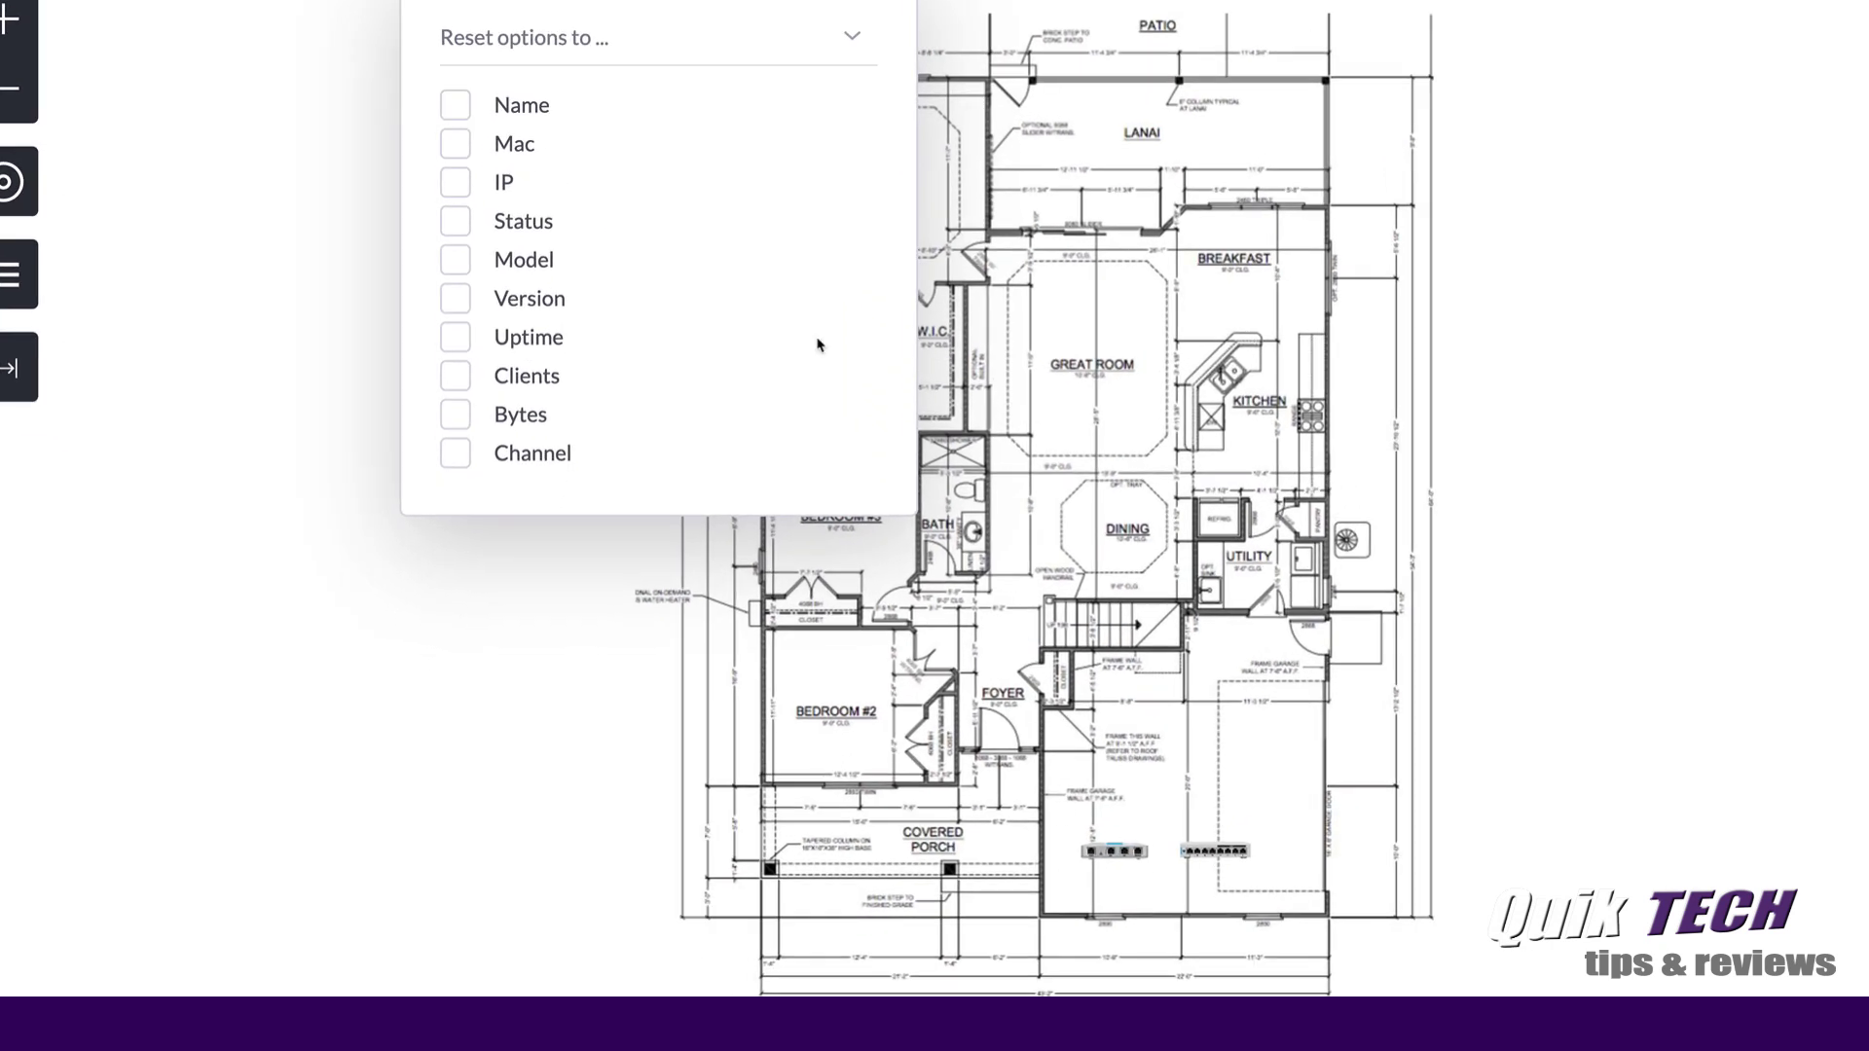
left_click(456, 105)
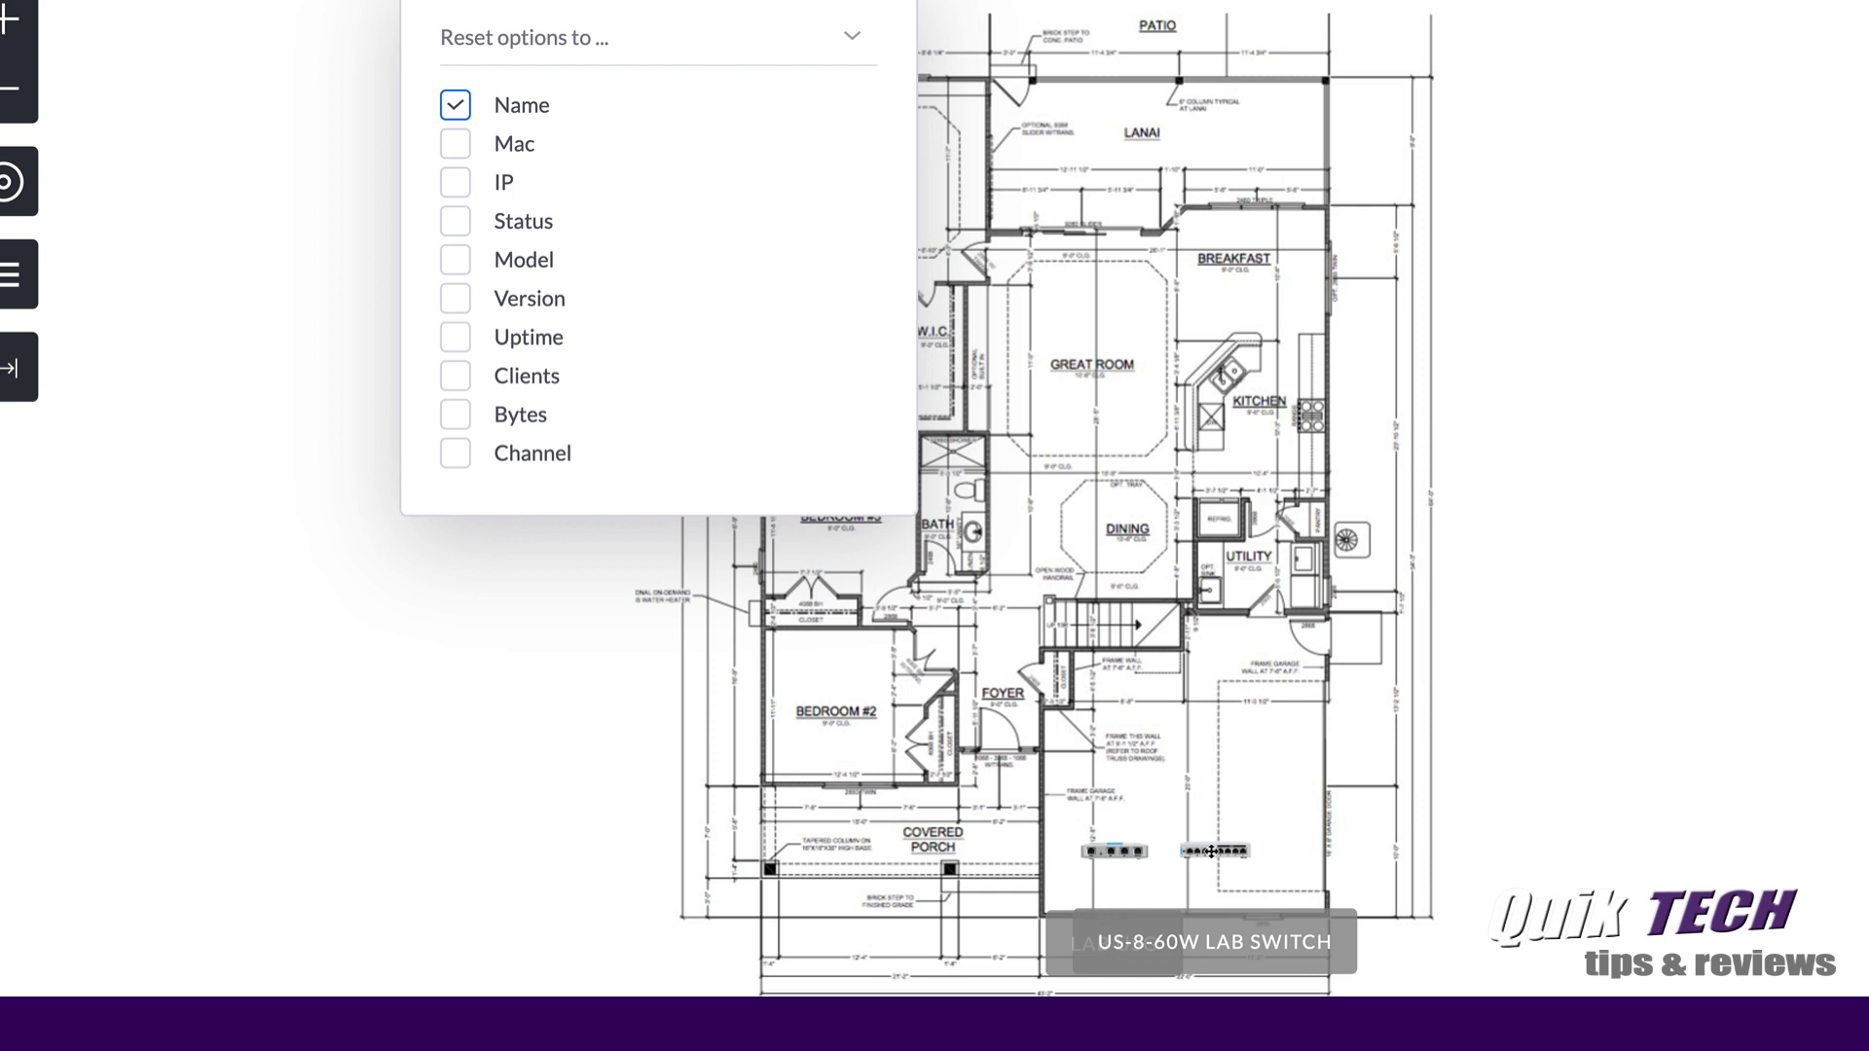
left_click_drag(1212, 852, 840, 654)
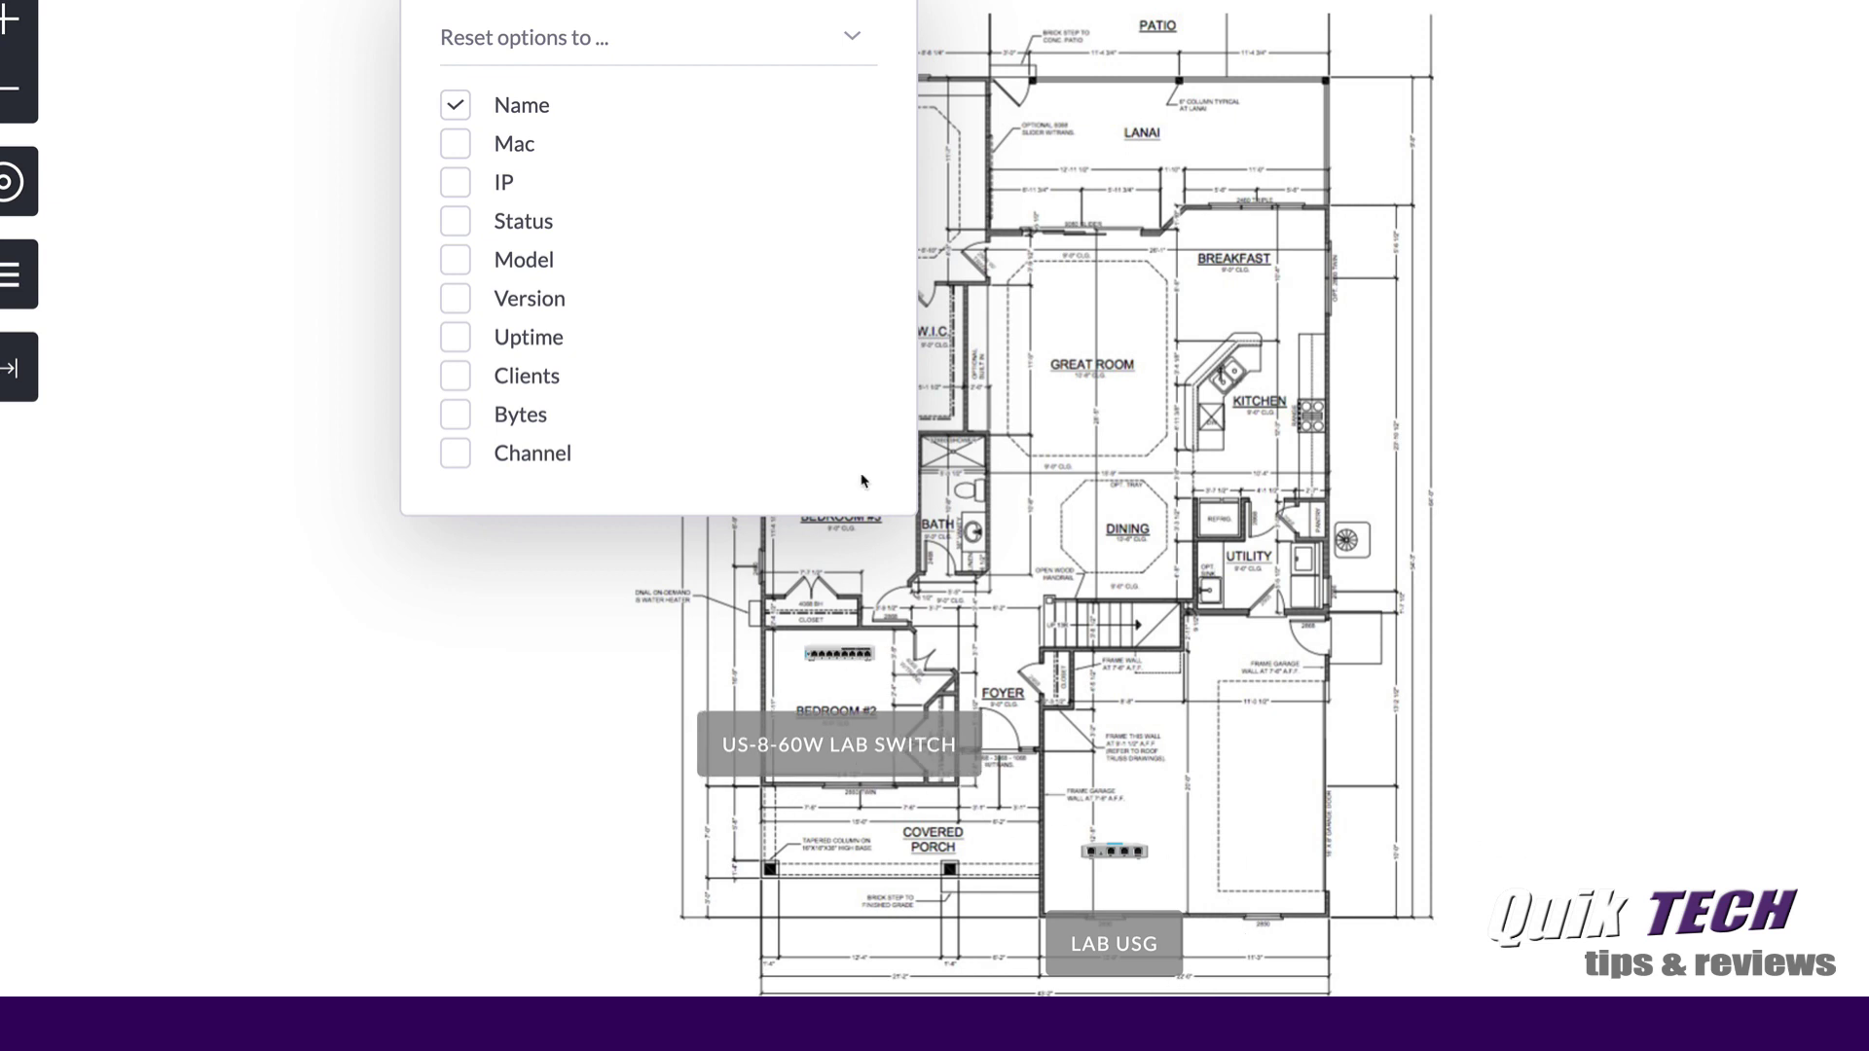
Add MAC, IP, status, model, version, uptime, clients, bytes and channel to the device labels.
left_click(455, 145)
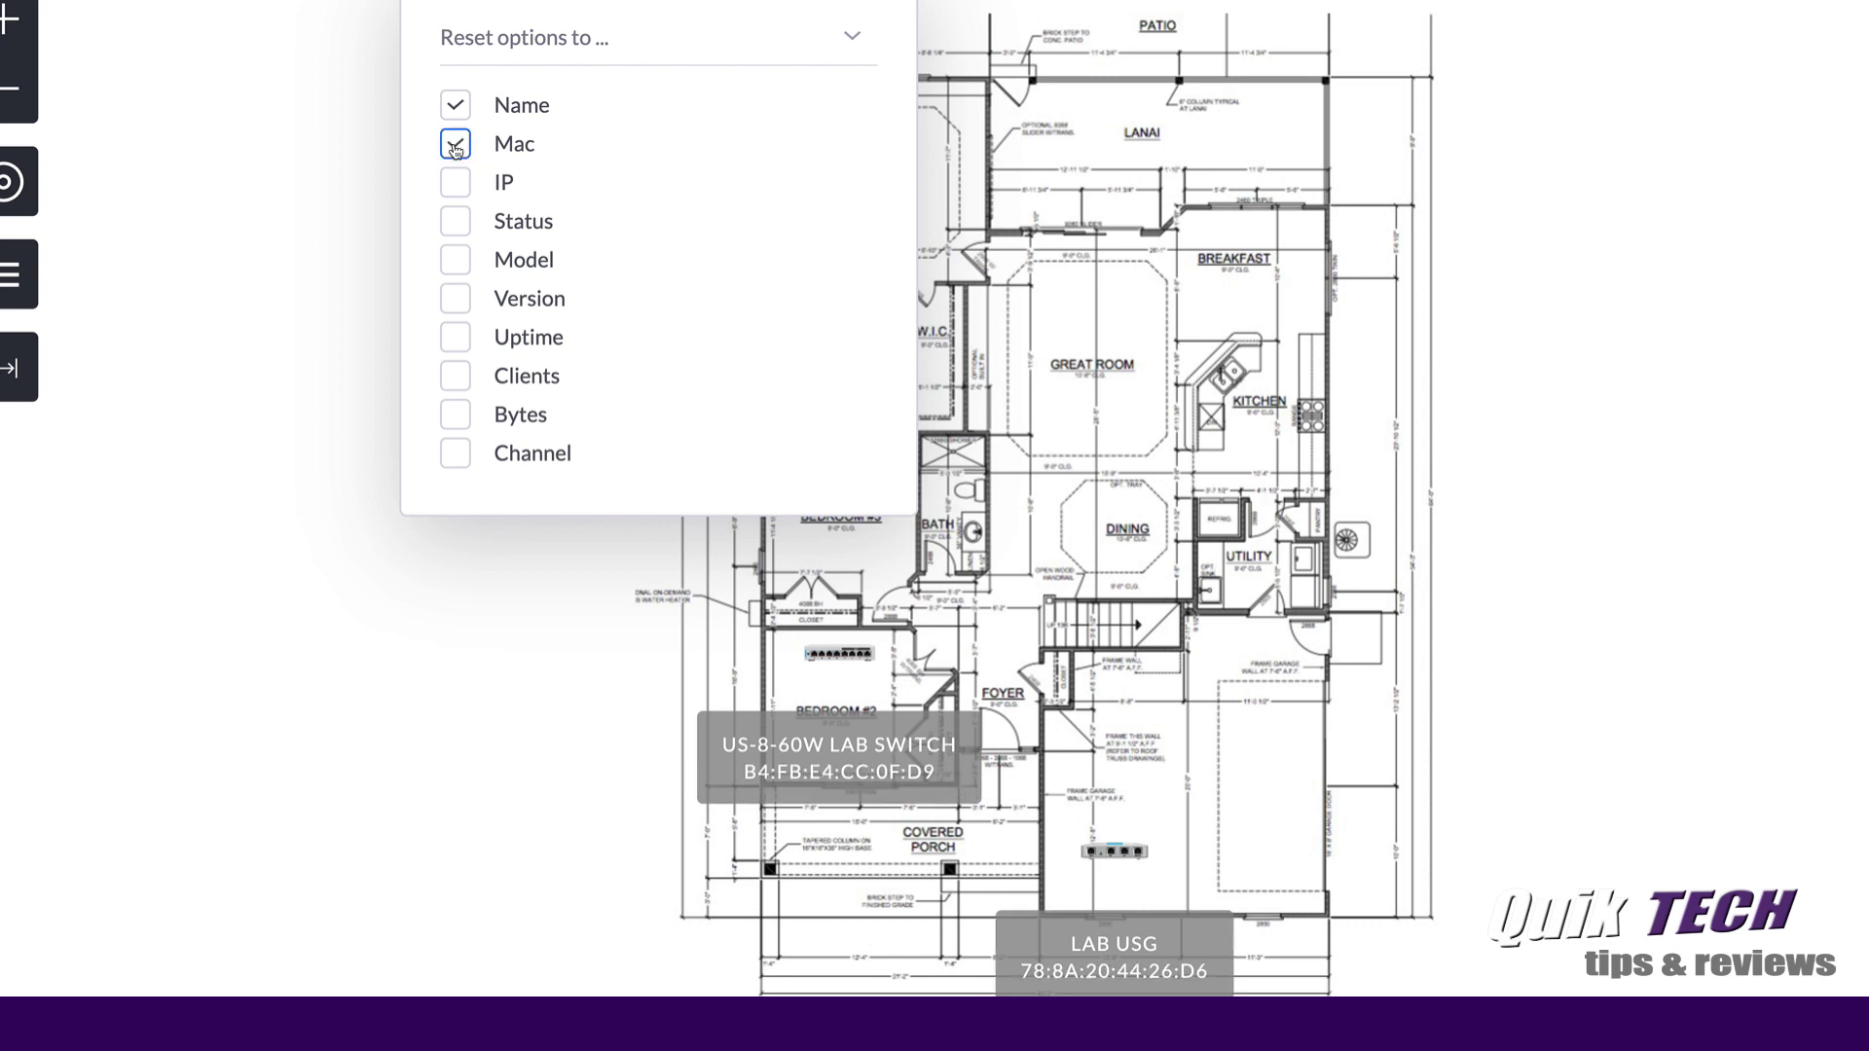
left_click(456, 183)
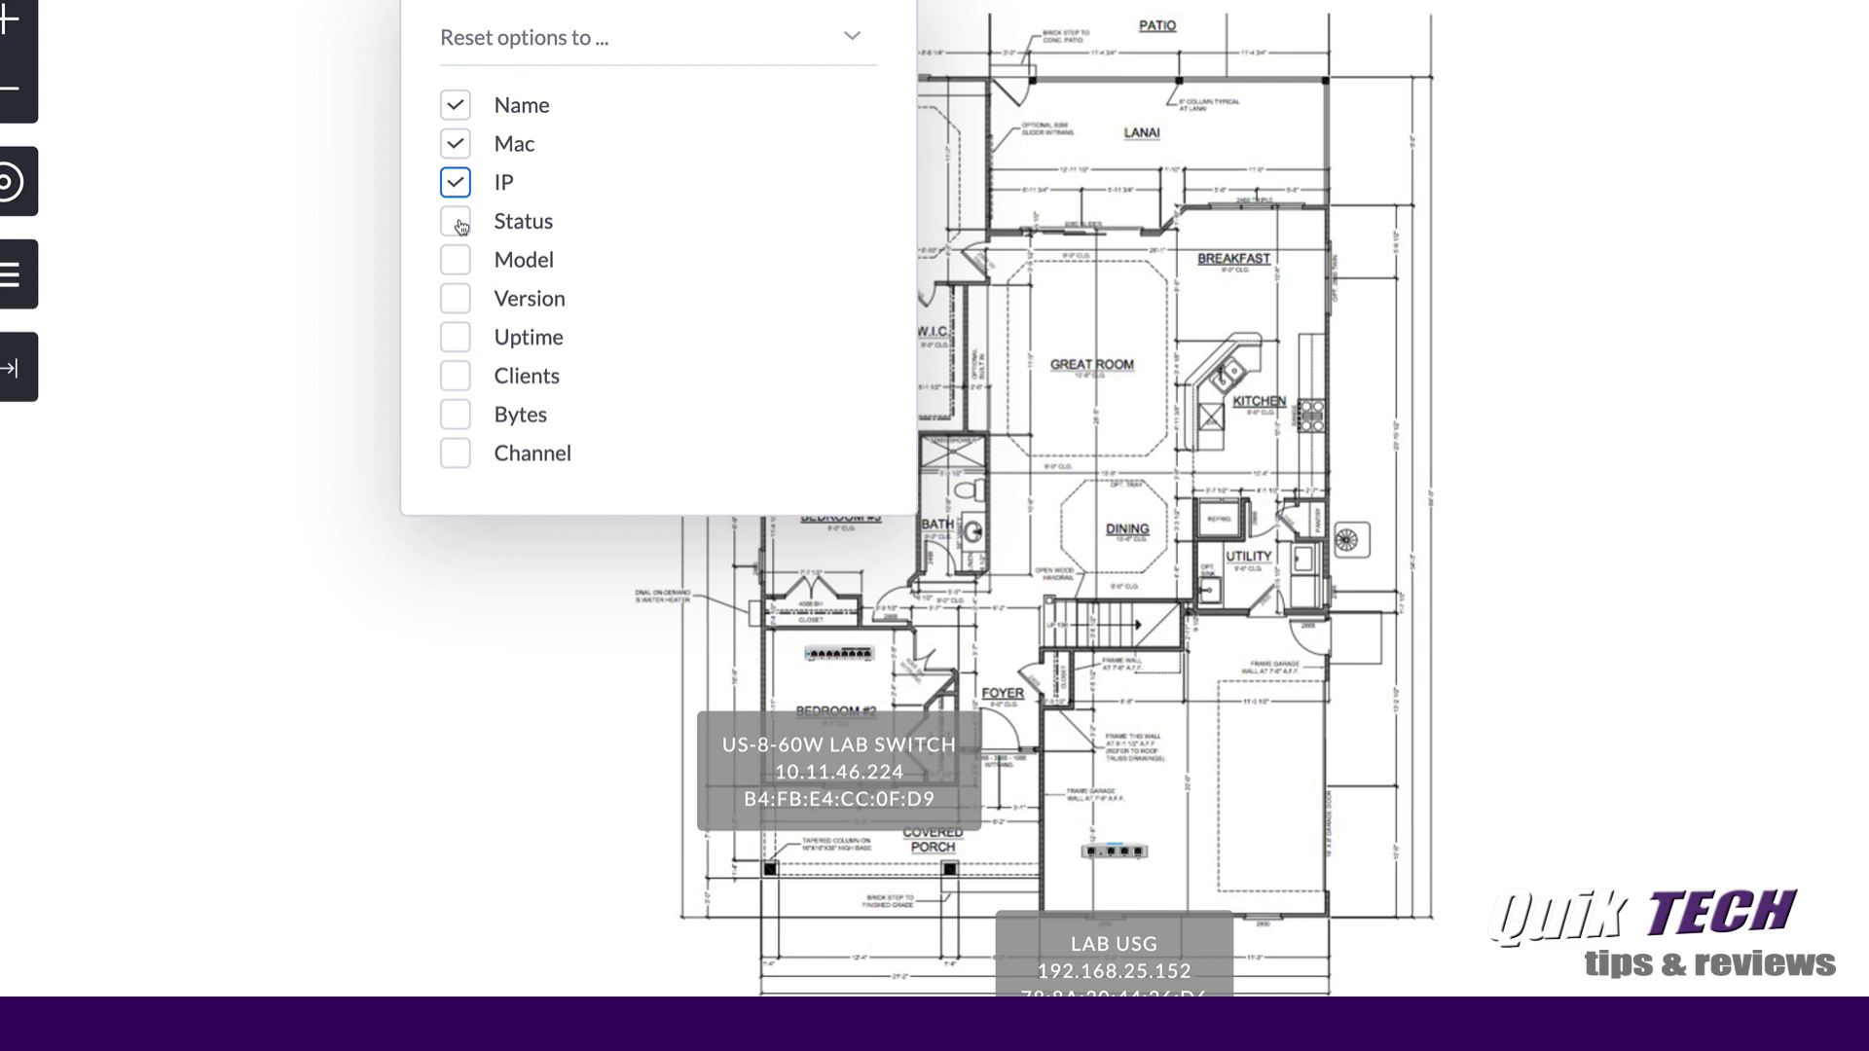
left_click(454, 221)
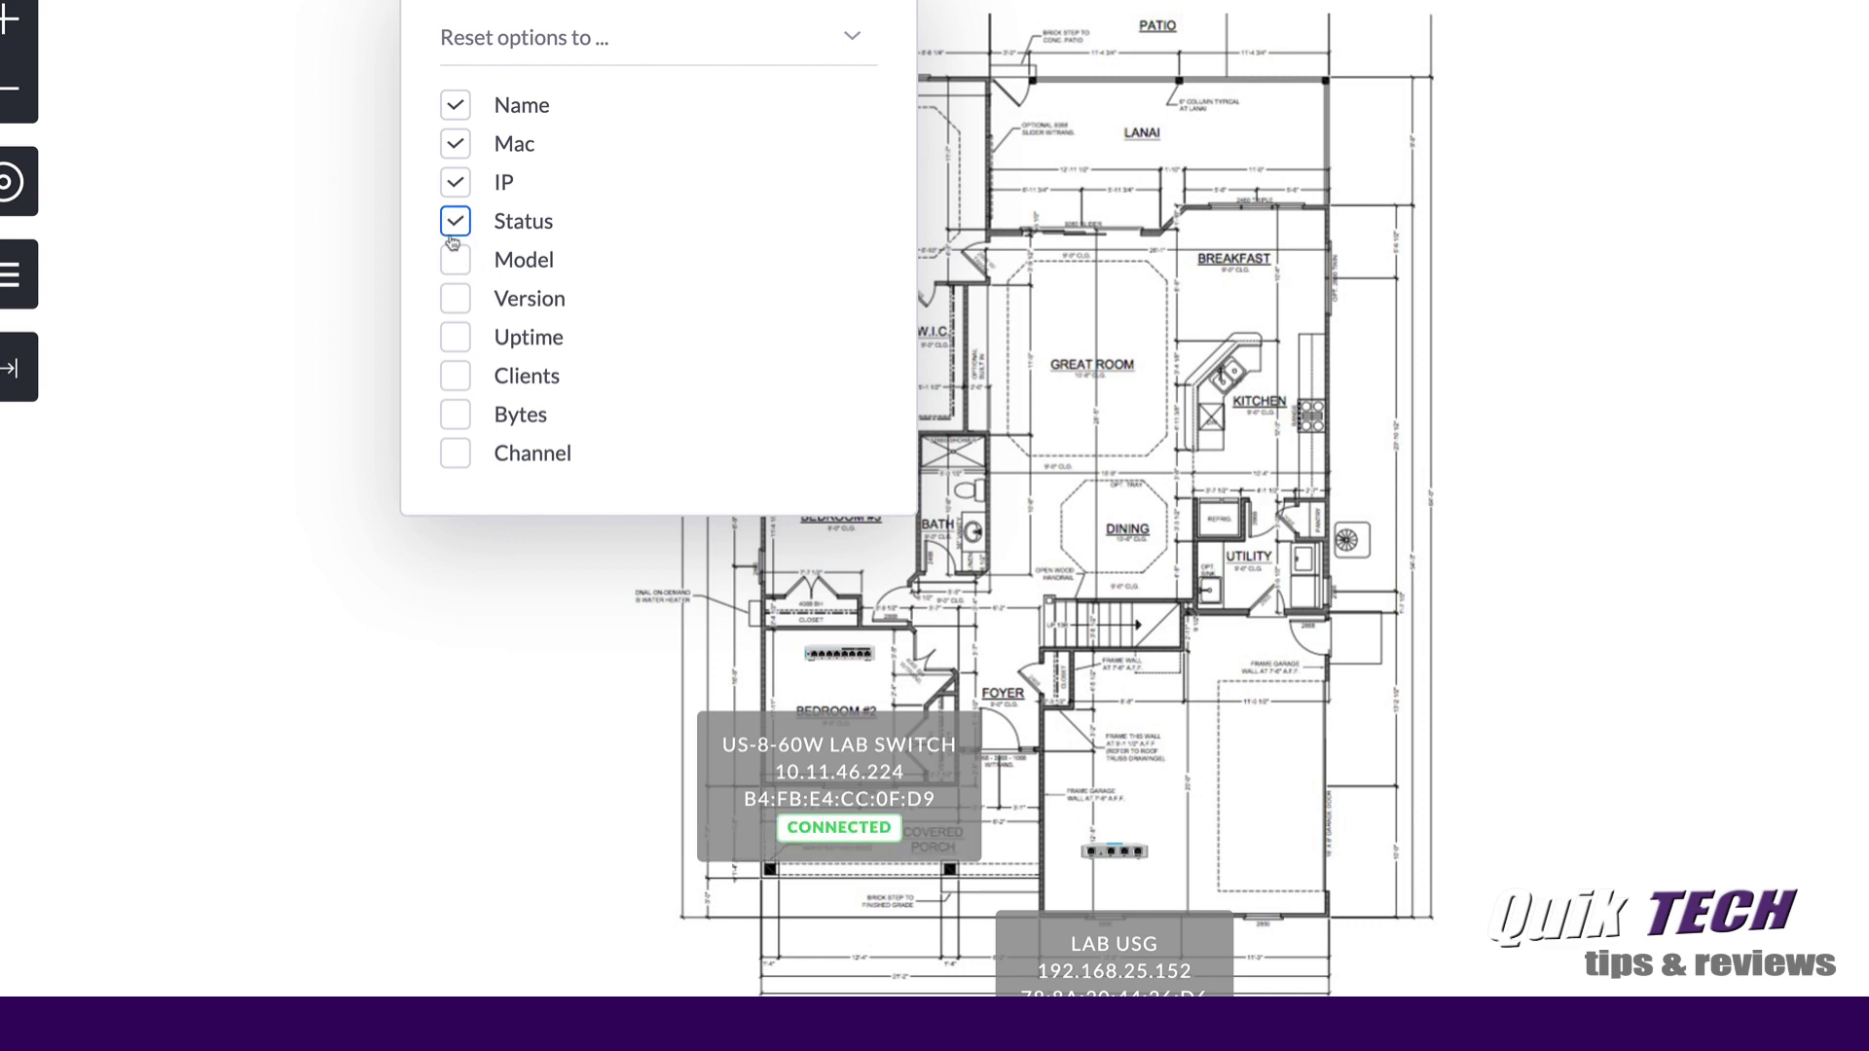
left_click(453, 261)
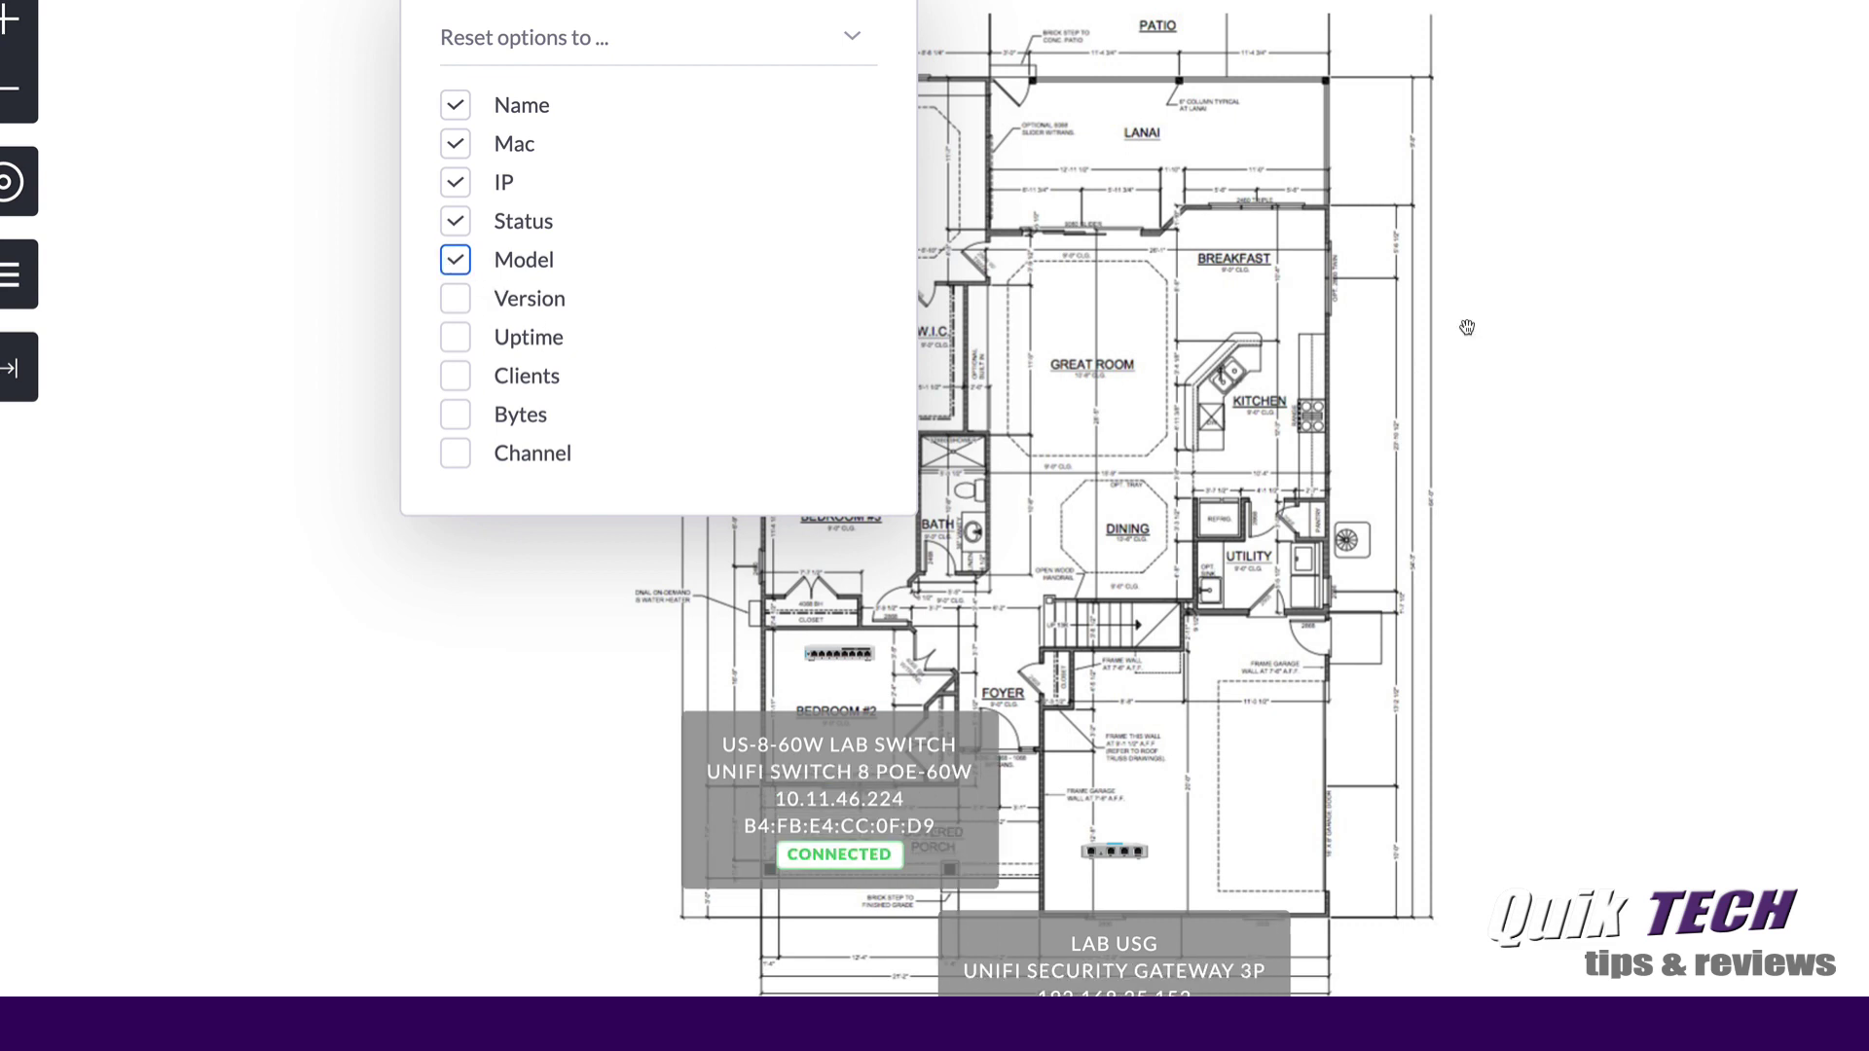
scroll(1473, 327, "down", 3)
scroll(1473, 327, "down", 1)
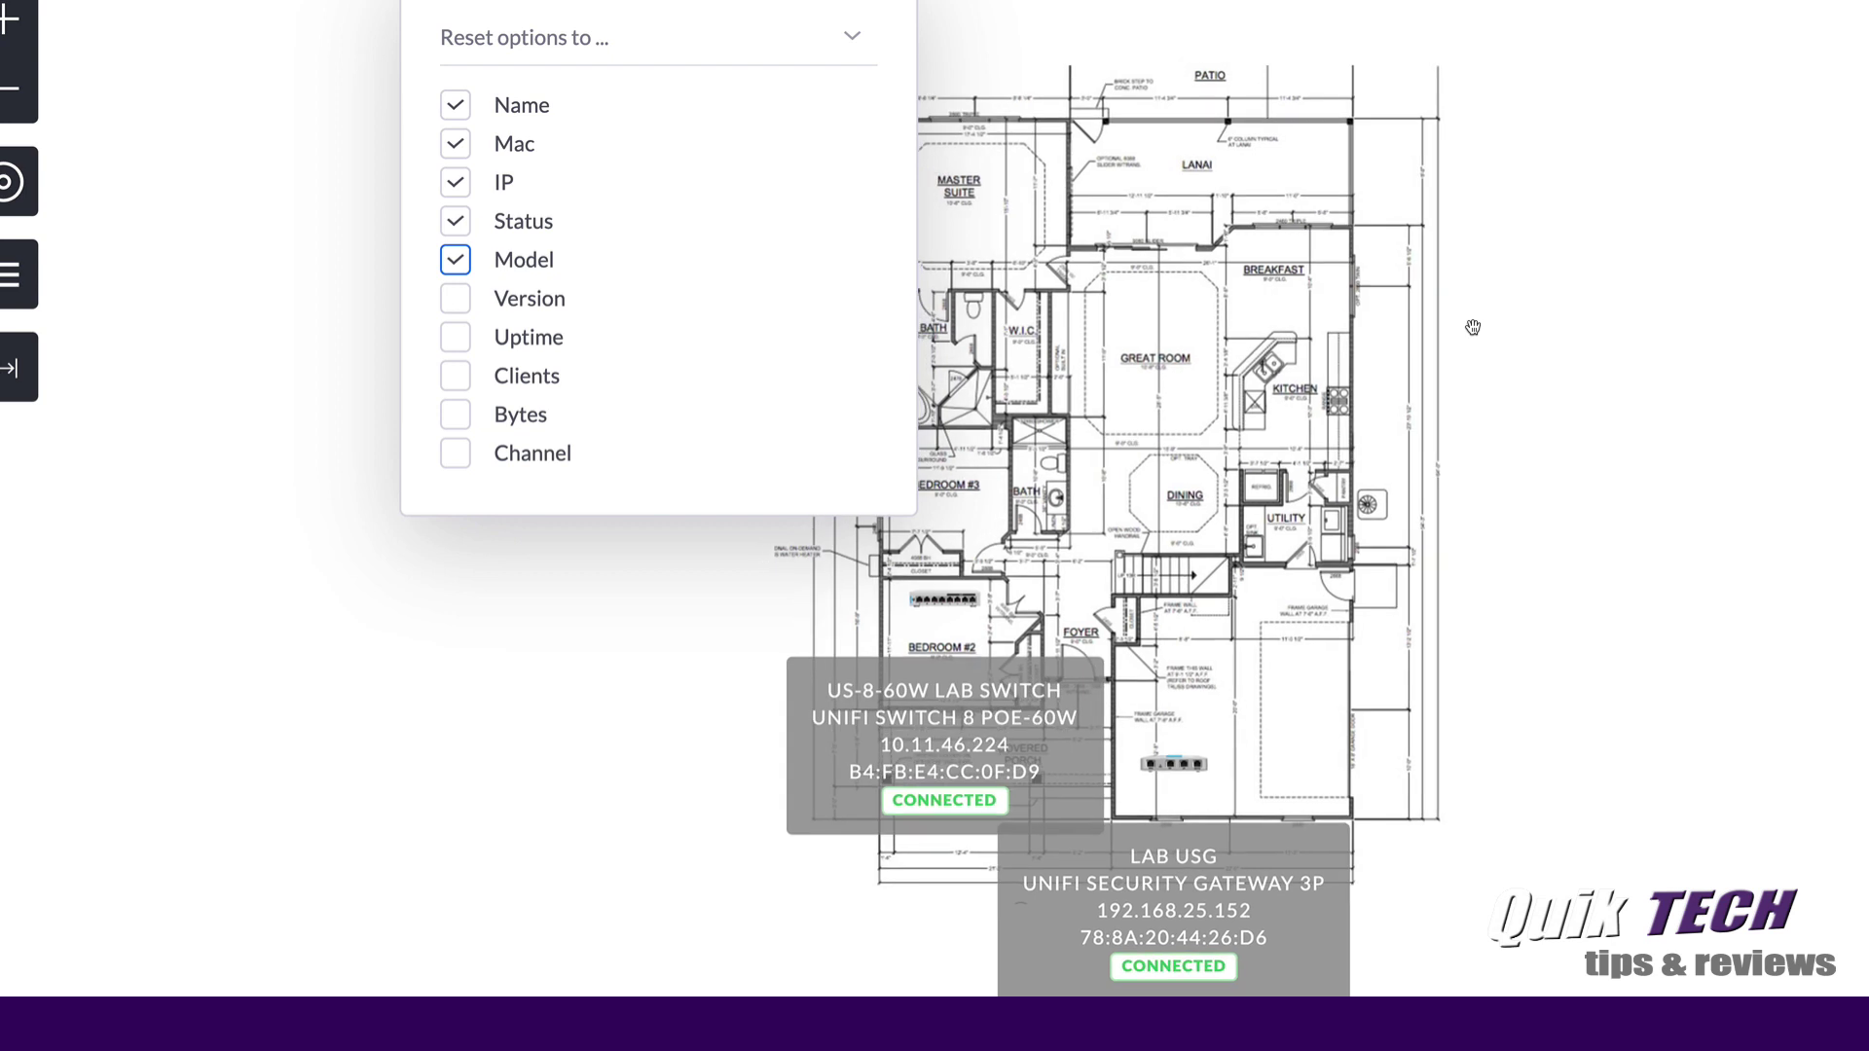
scroll(1473, 327, "down", 1)
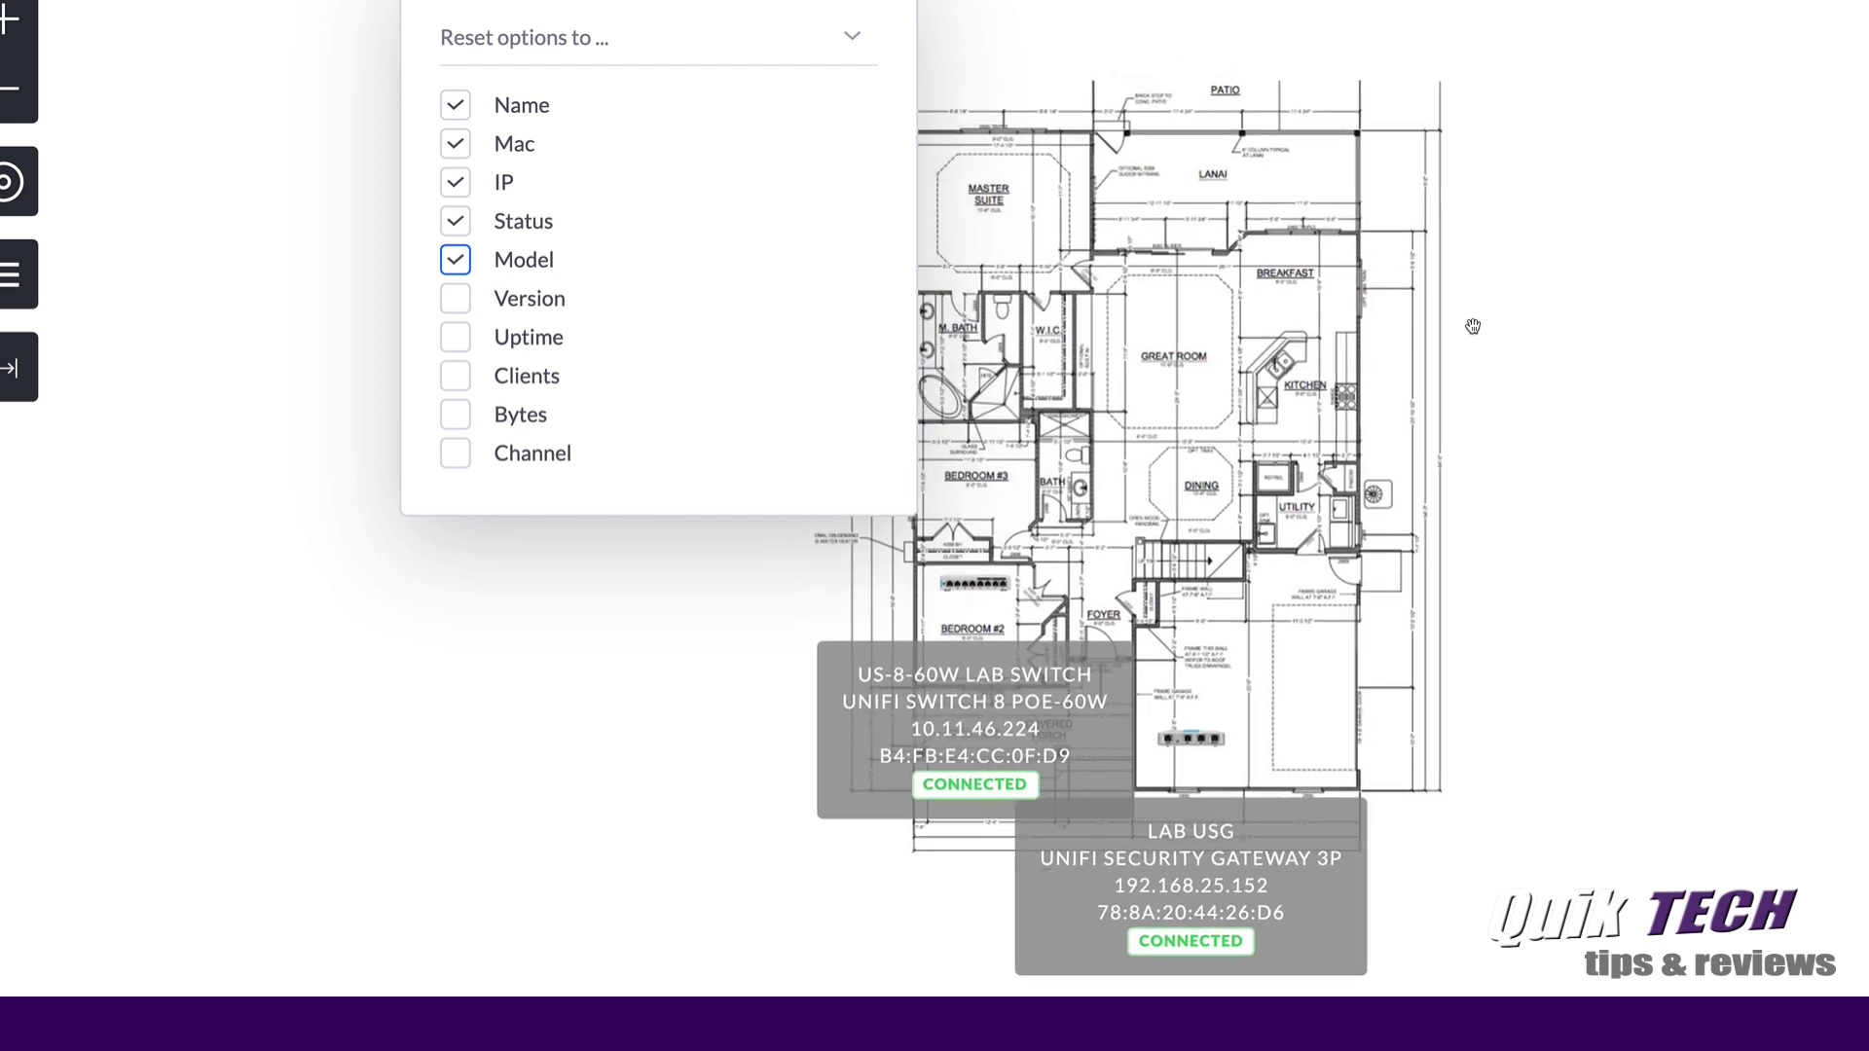
left_click(452, 306)
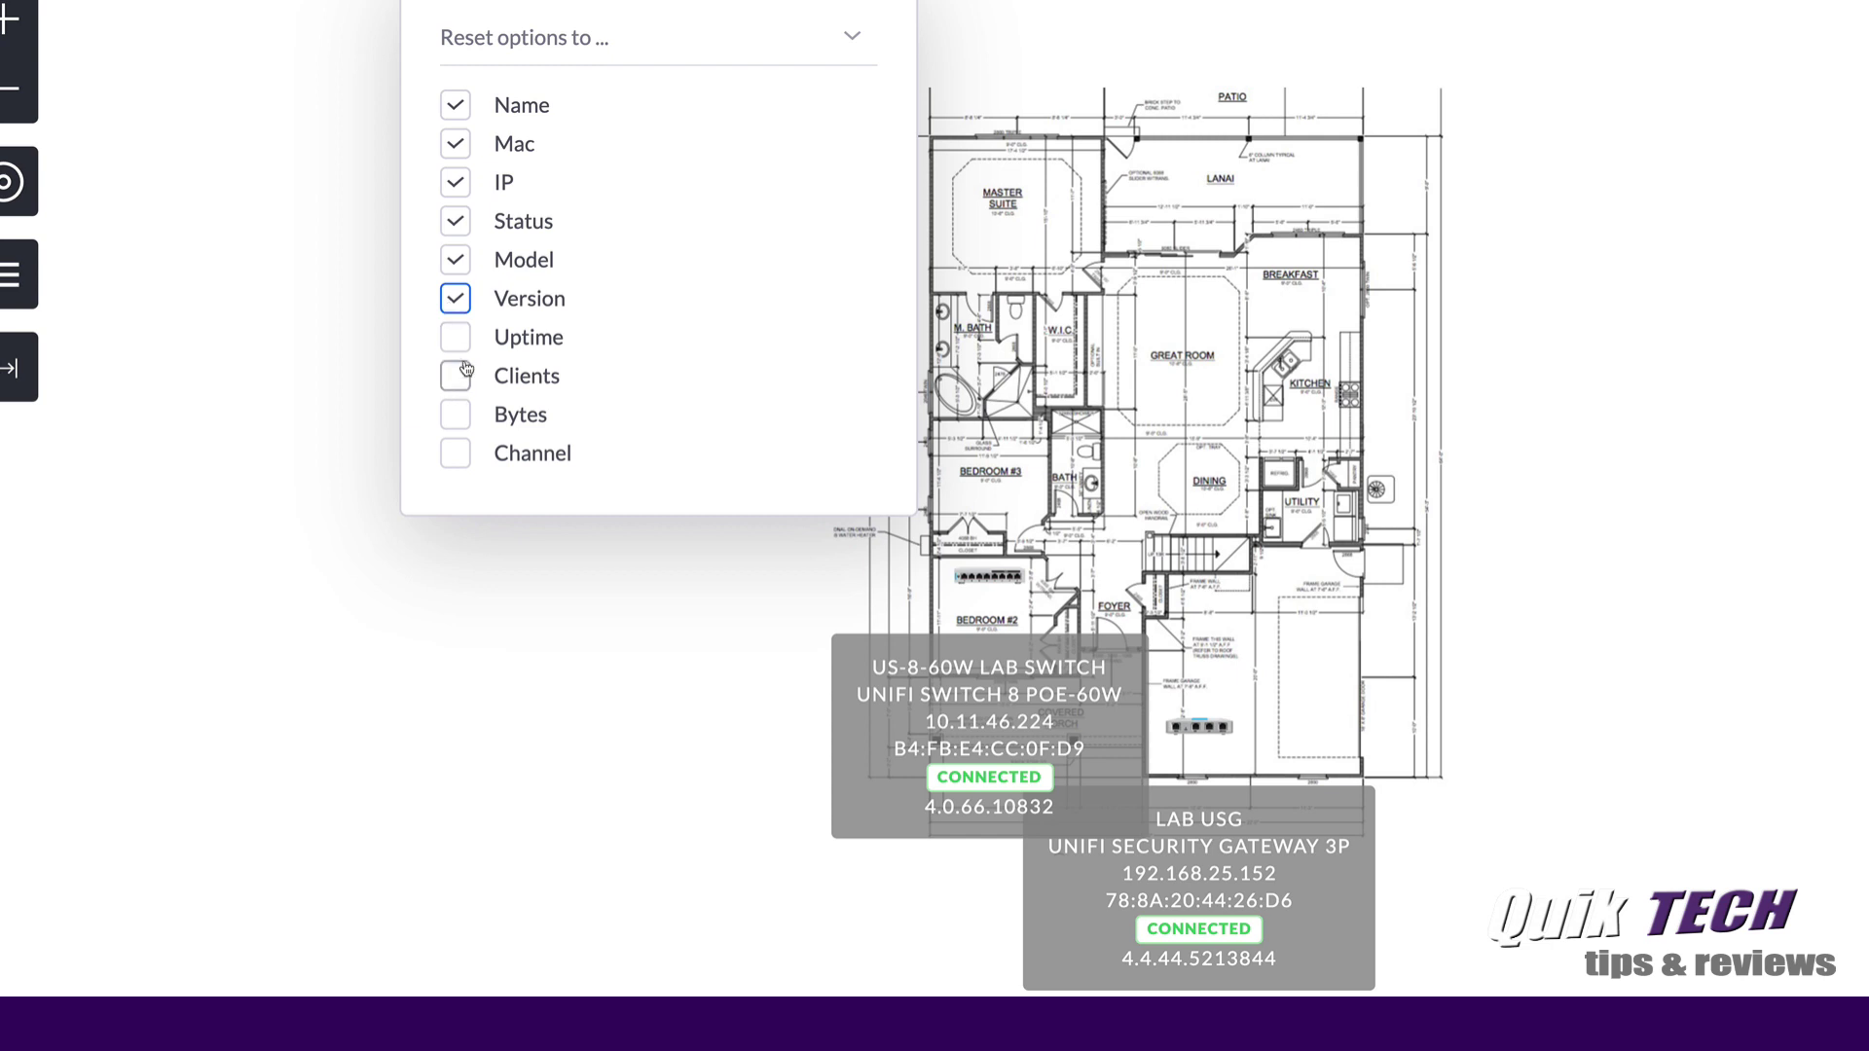
left_click(453, 339)
left_click(460, 379)
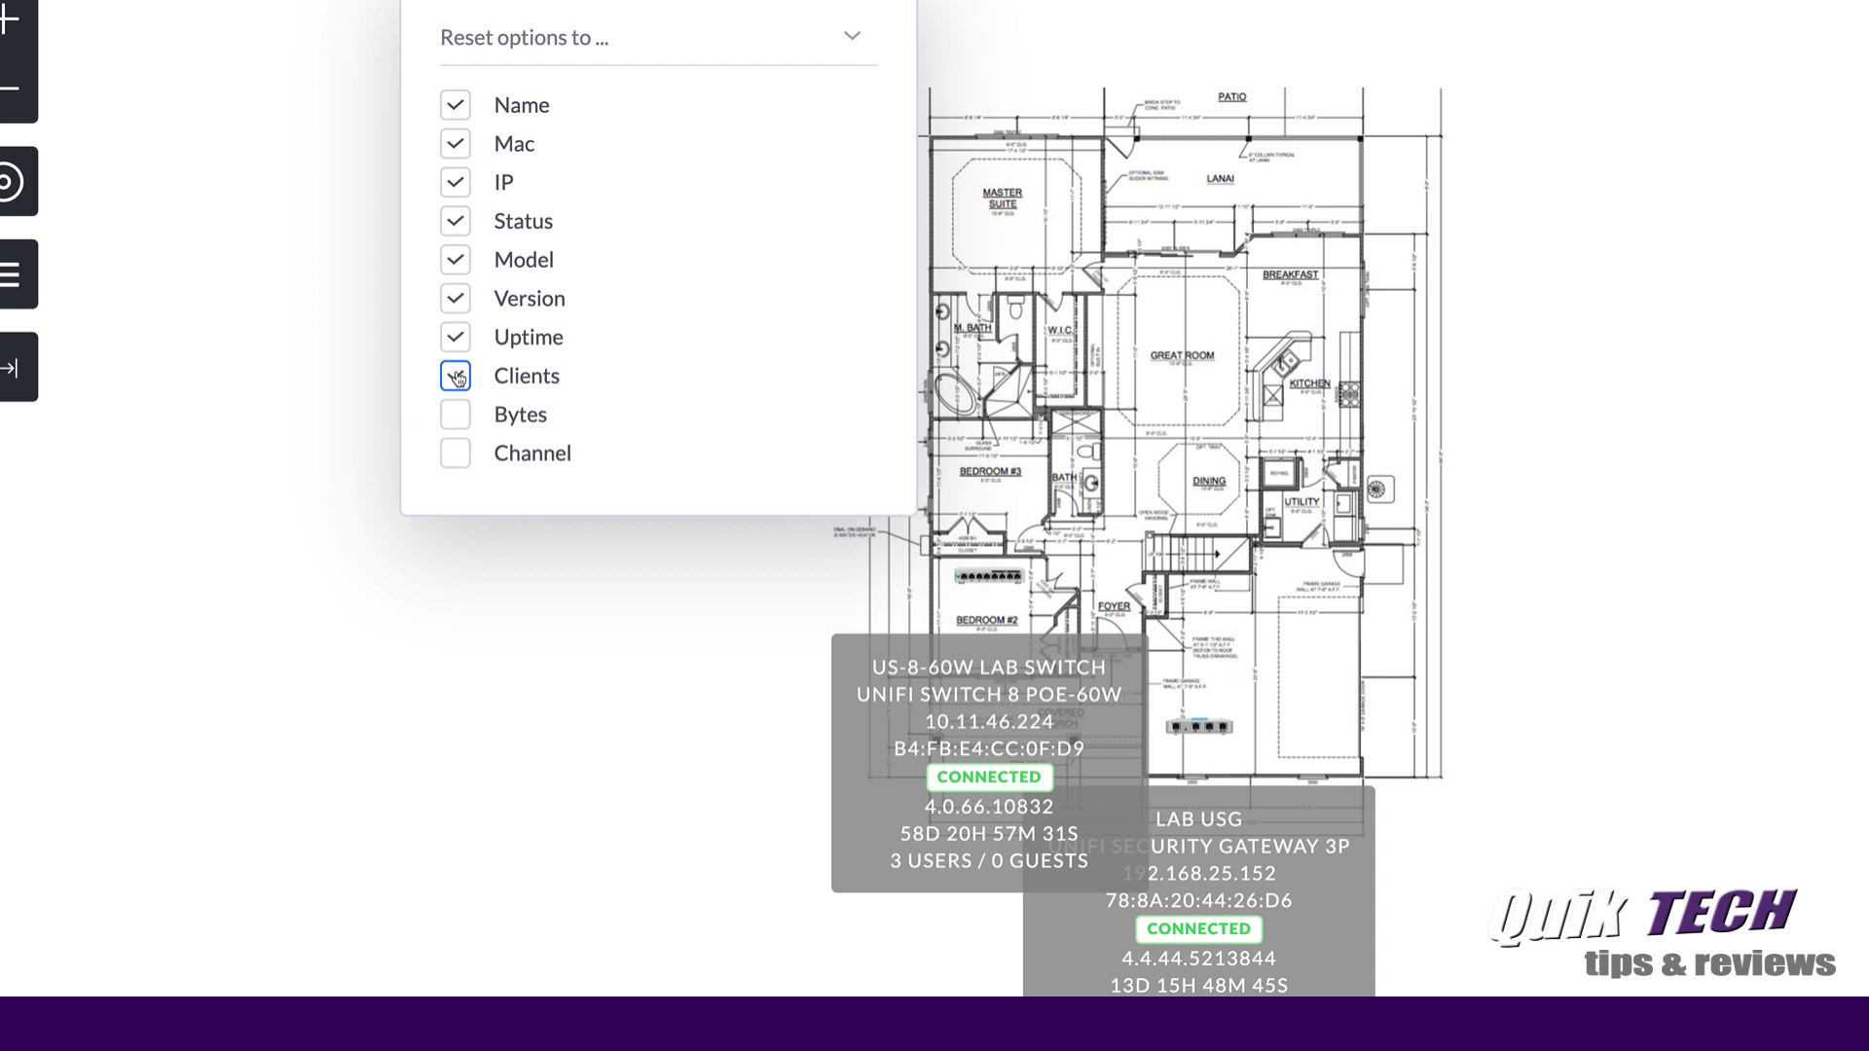
left_click(454, 416)
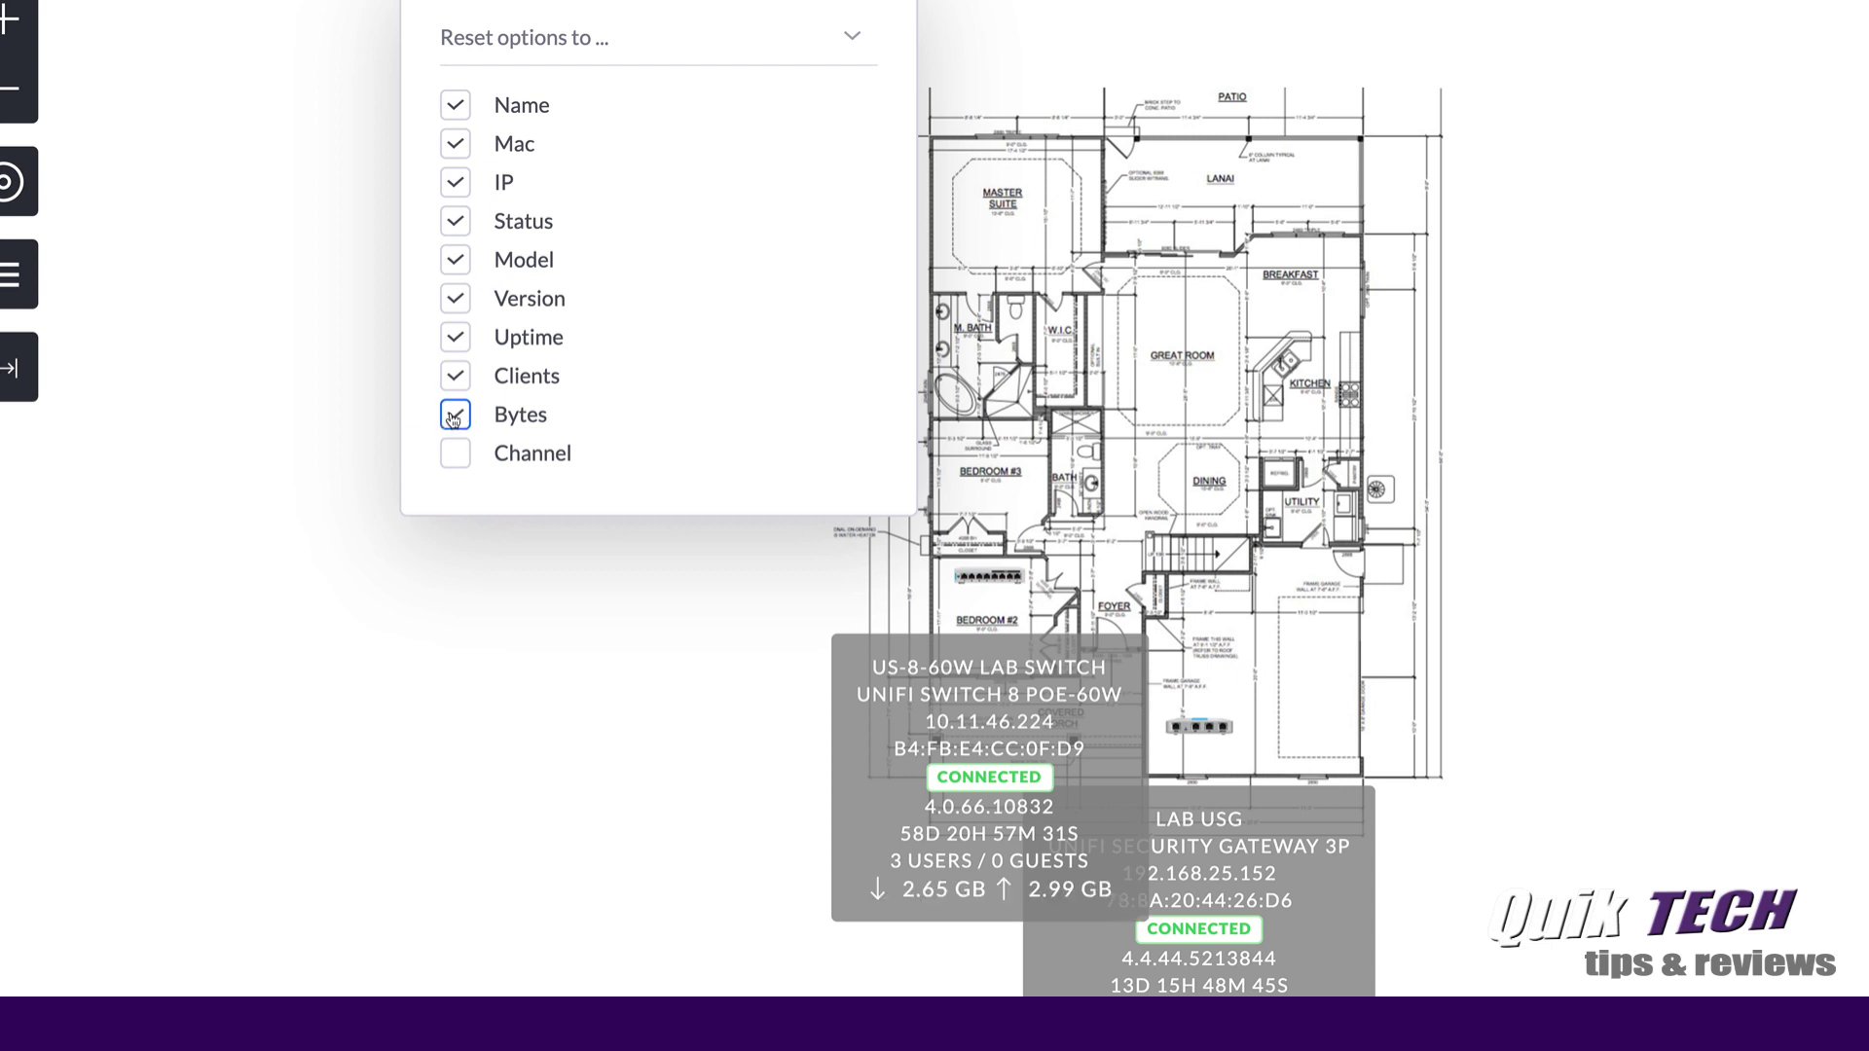
left_click(458, 455)
Try the label Reset presets None, Simple, Detailed and All, leaving All applied.
left_click(851, 39)
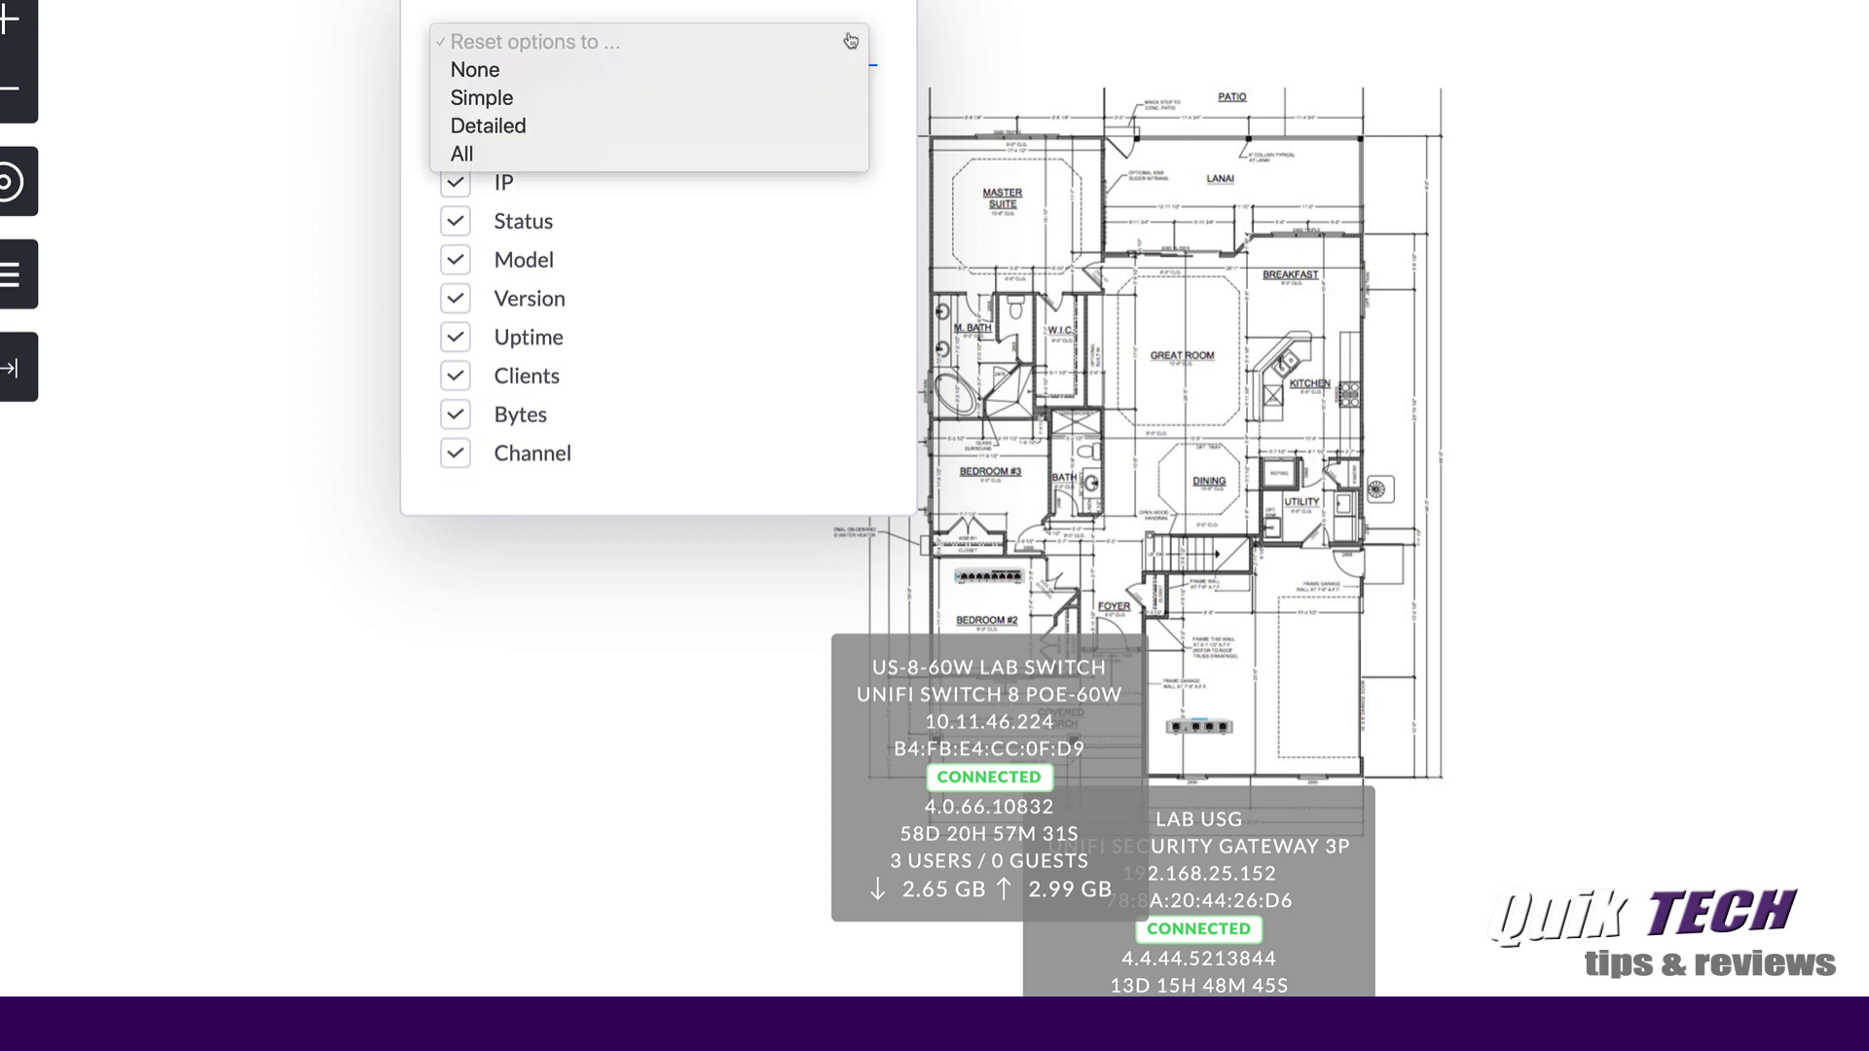
left_click(533, 72)
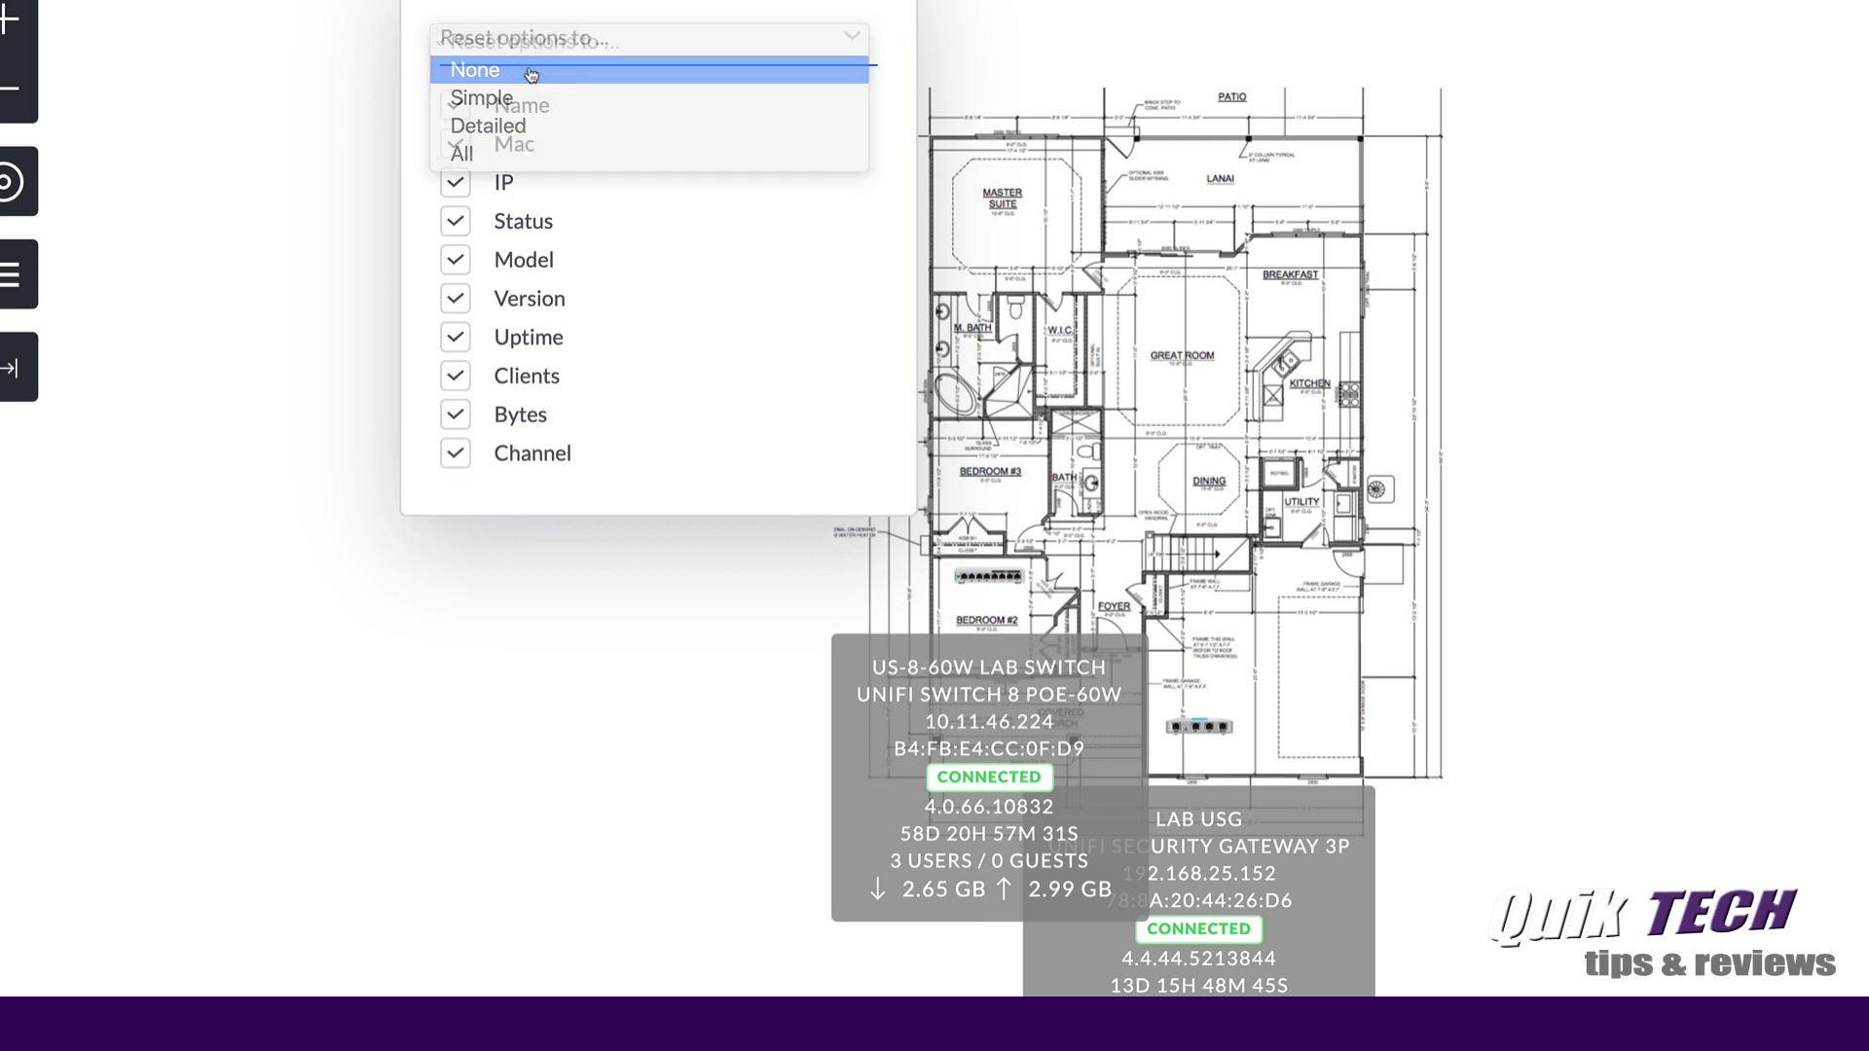
left_click(851, 38)
left_click(521, 72)
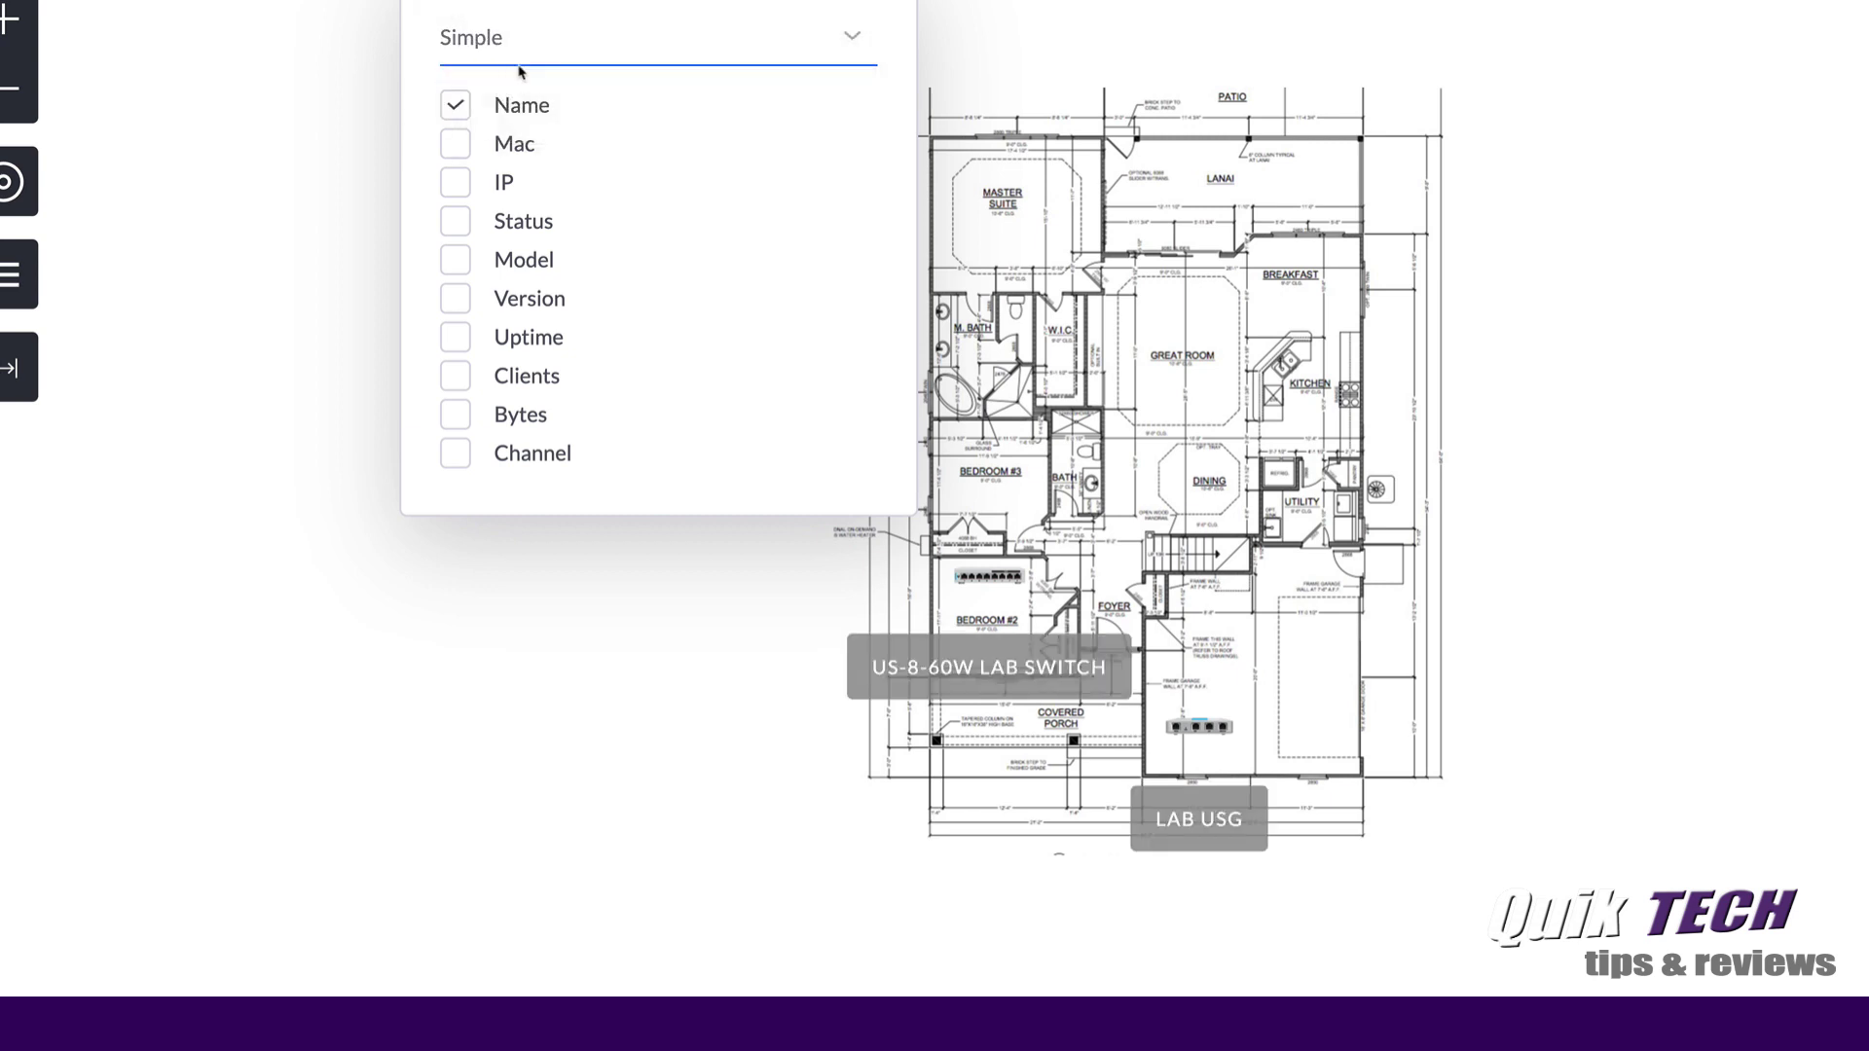
left_click(851, 38)
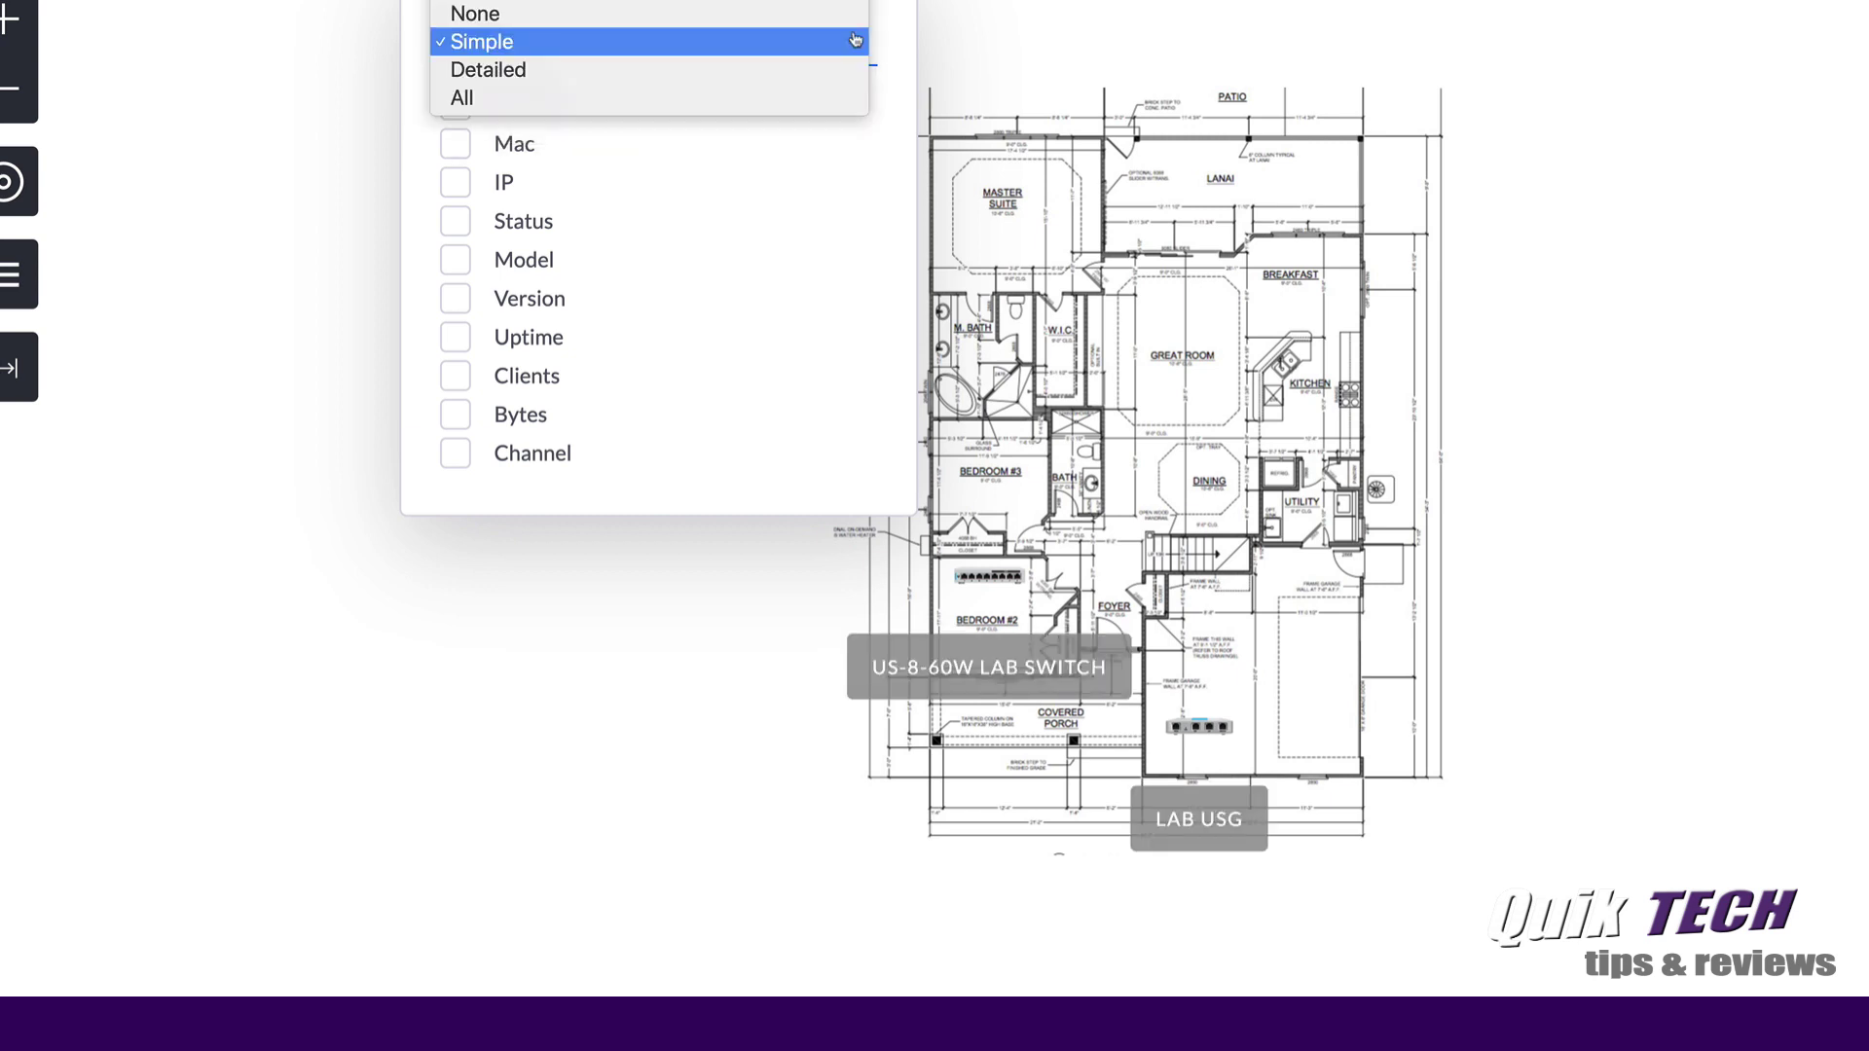
left_click(558, 74)
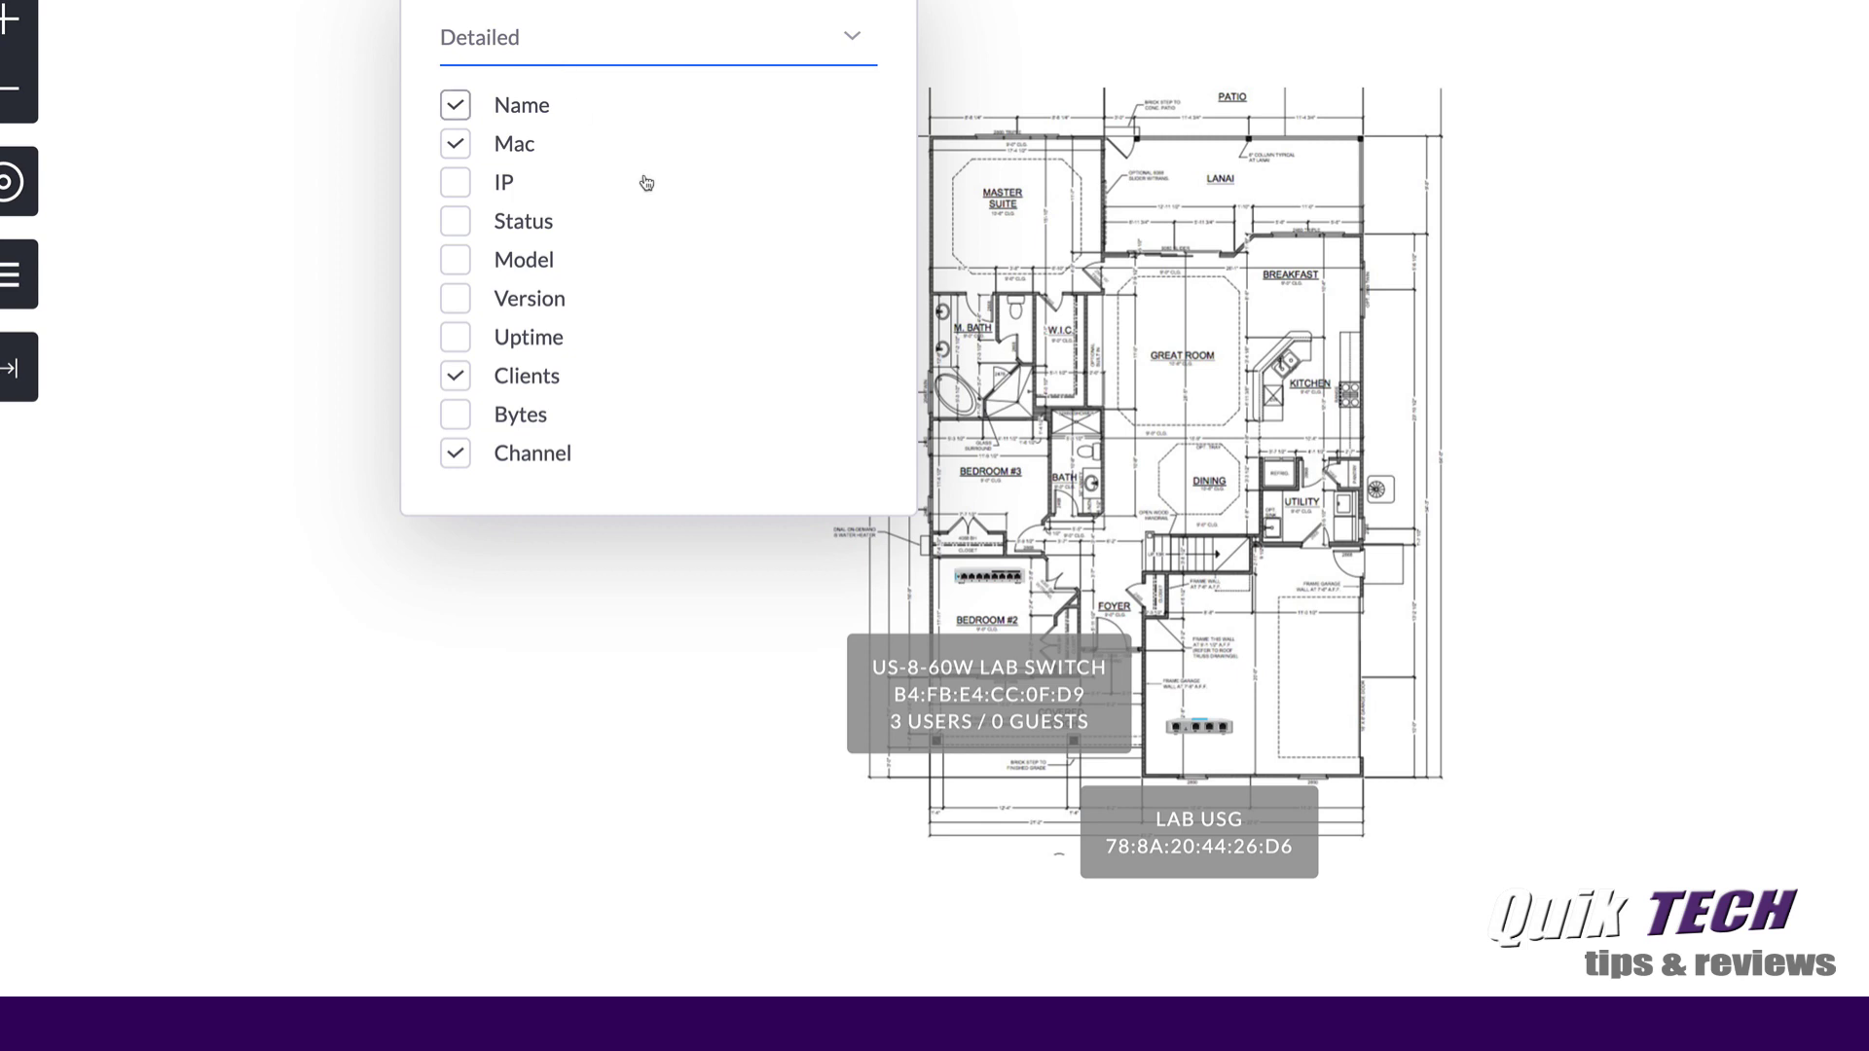
left_click(849, 37)
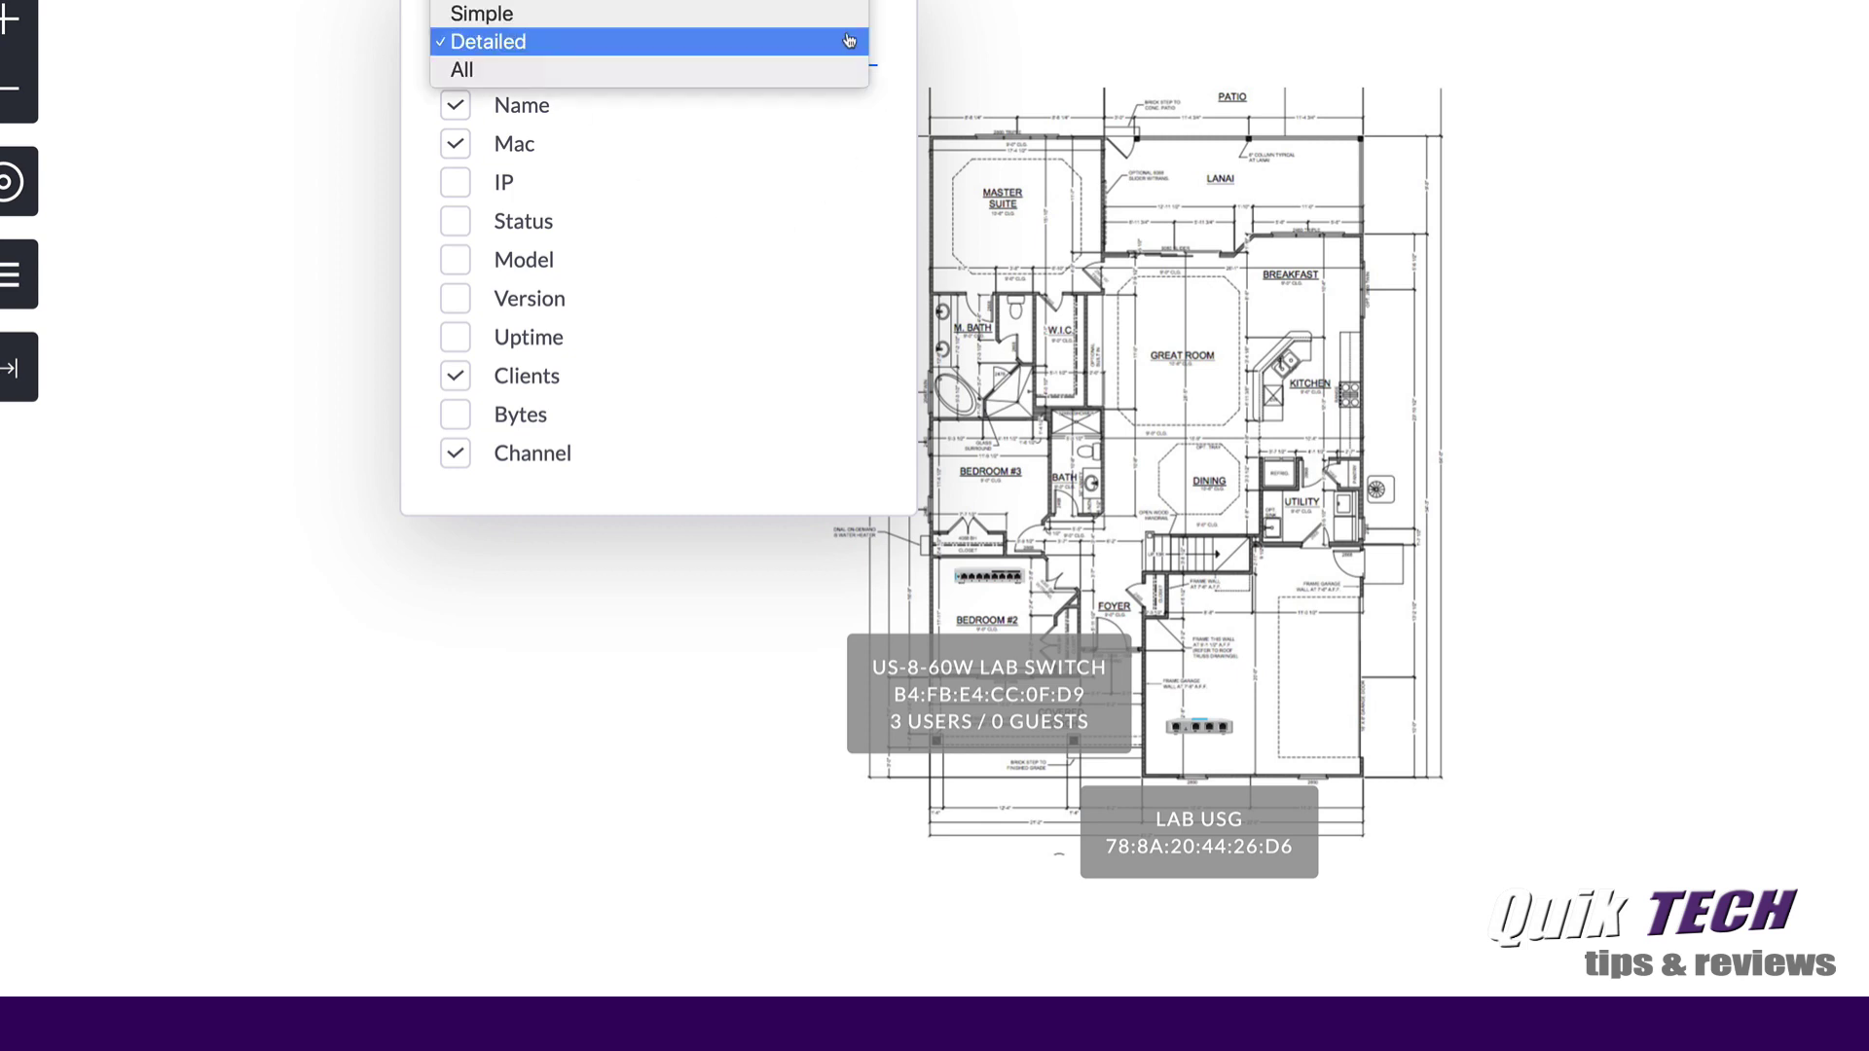
left_click(496, 70)
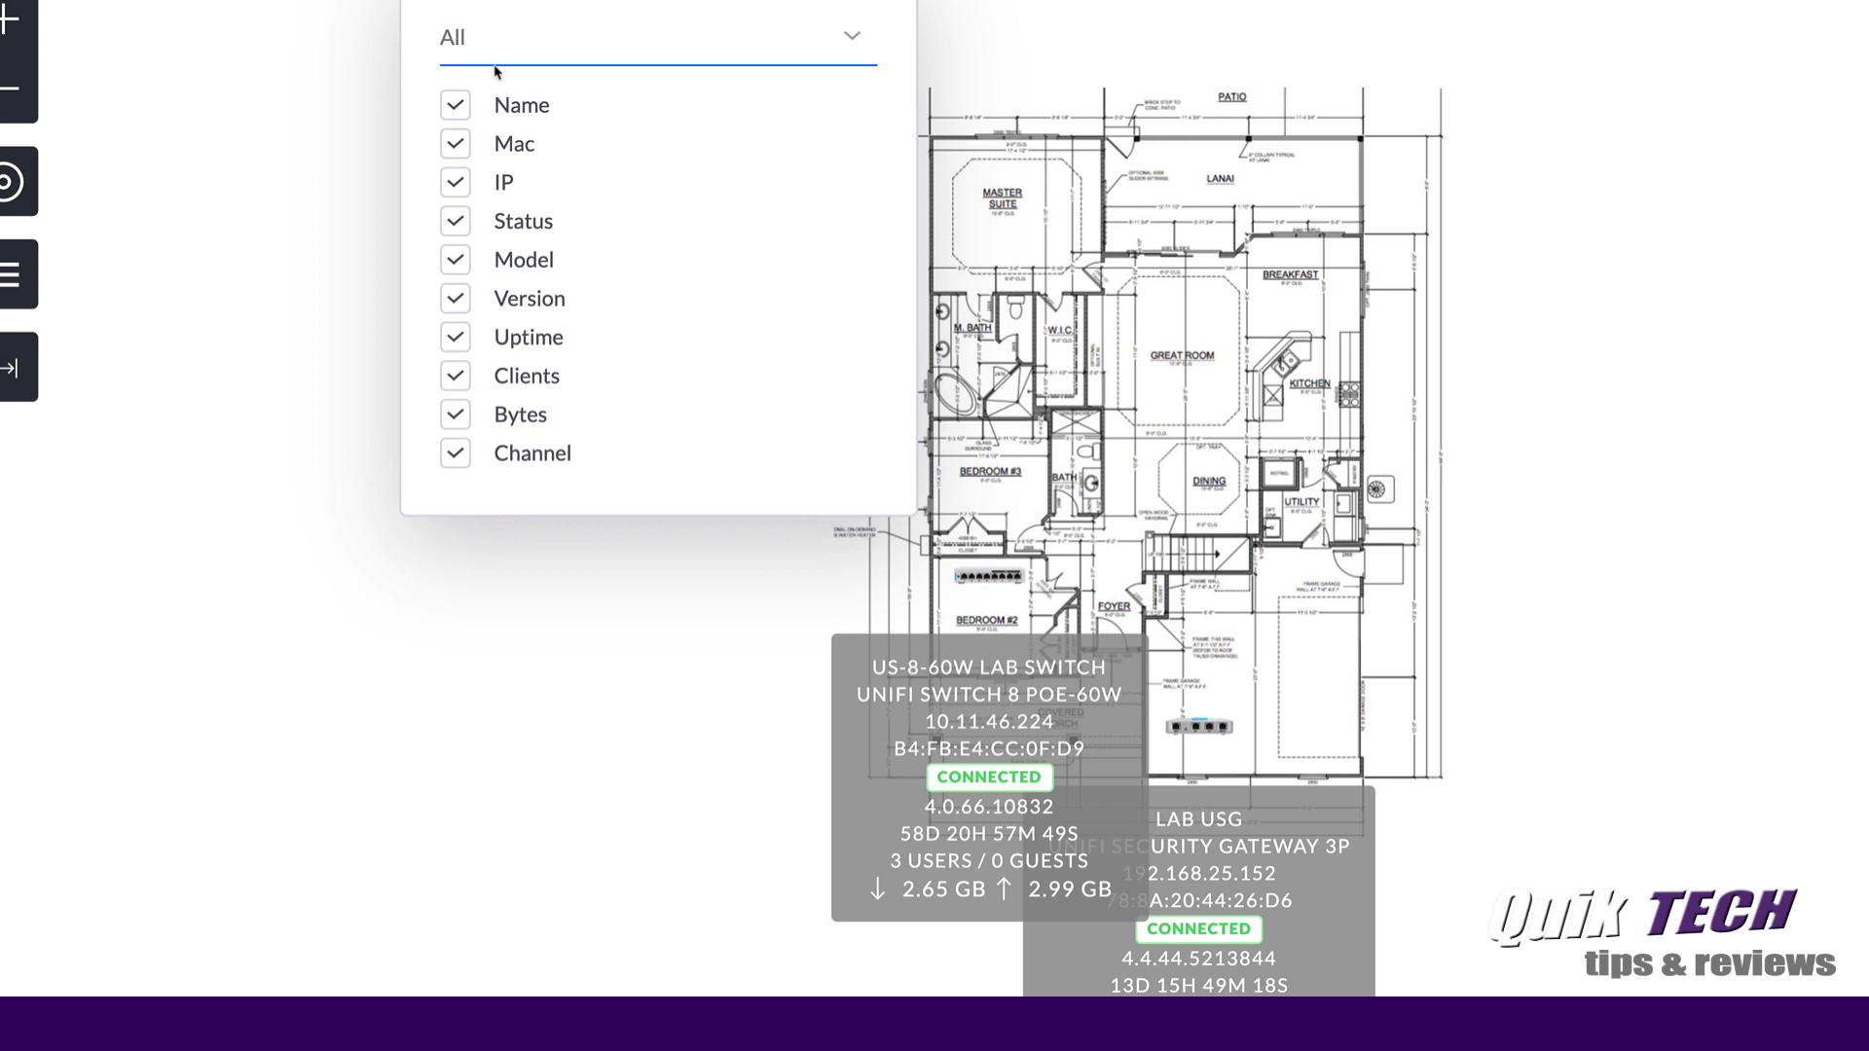
left_click(847, 39)
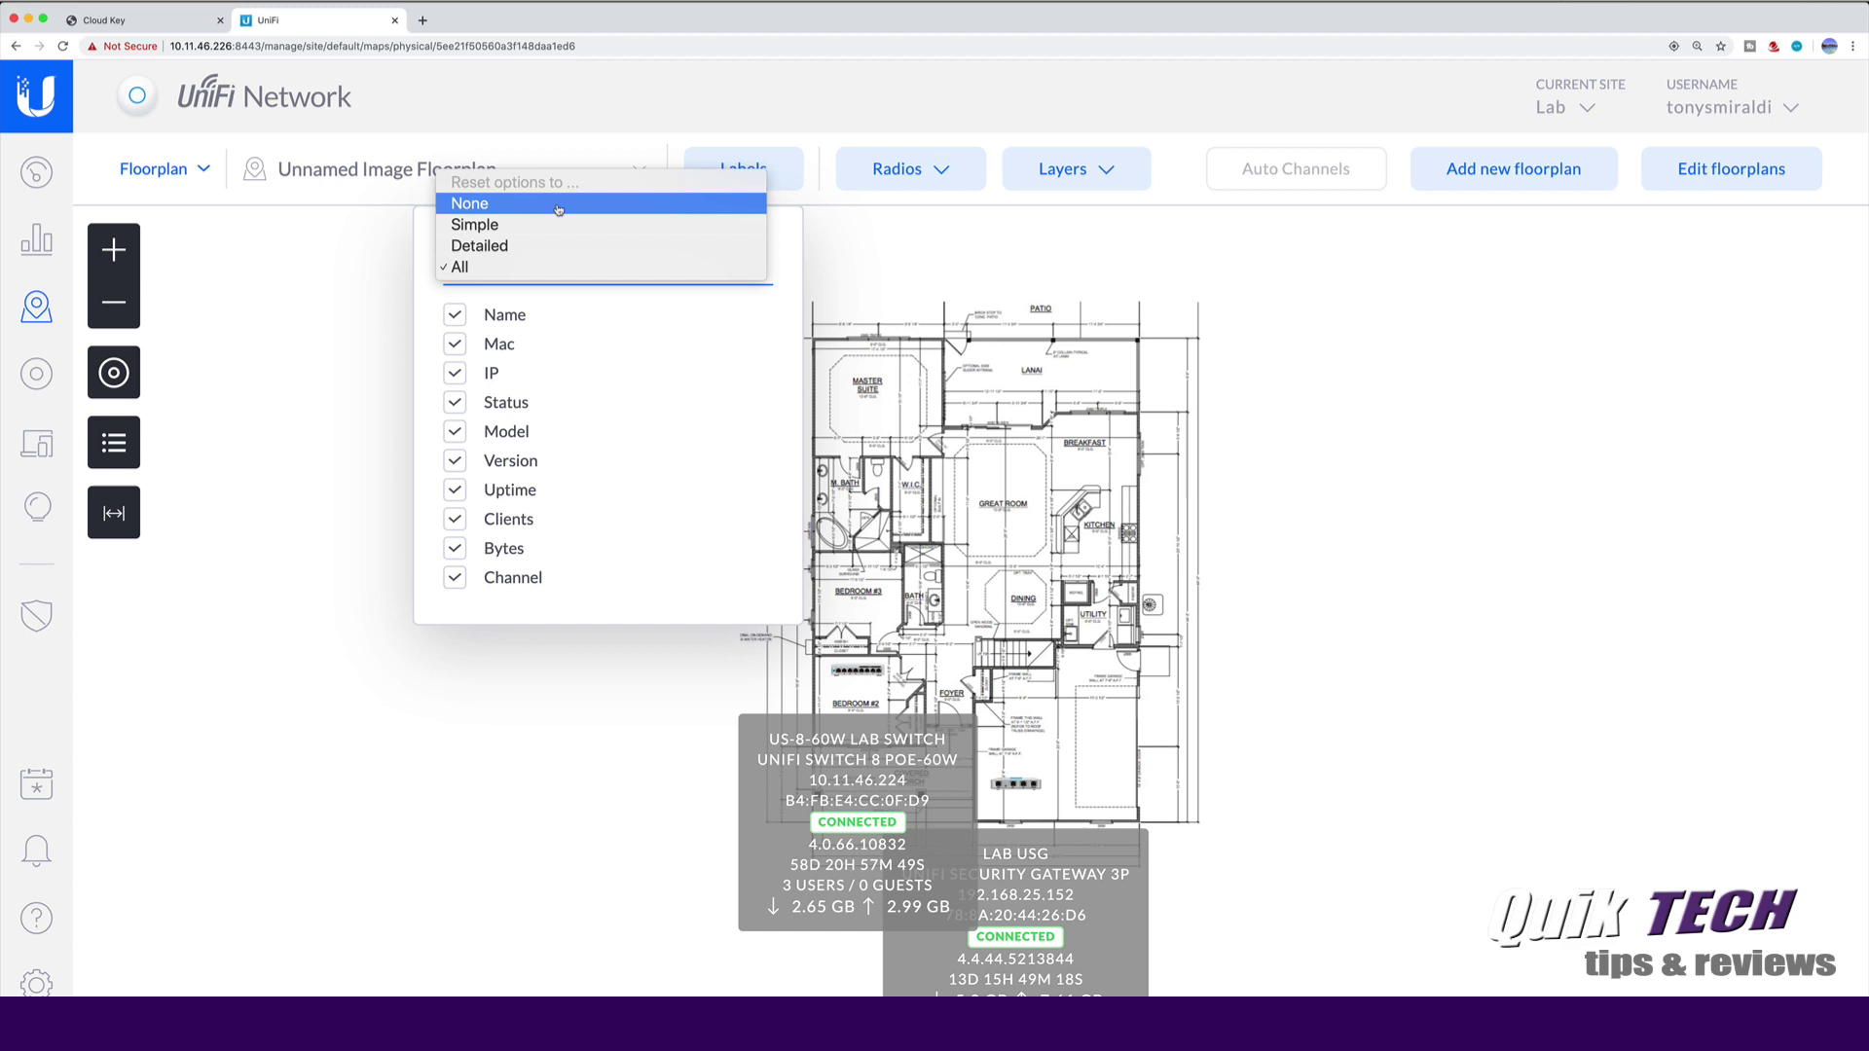
Apply the None label preset and drag the switch from Bedroom #2 into the garage.
left_click(540, 205)
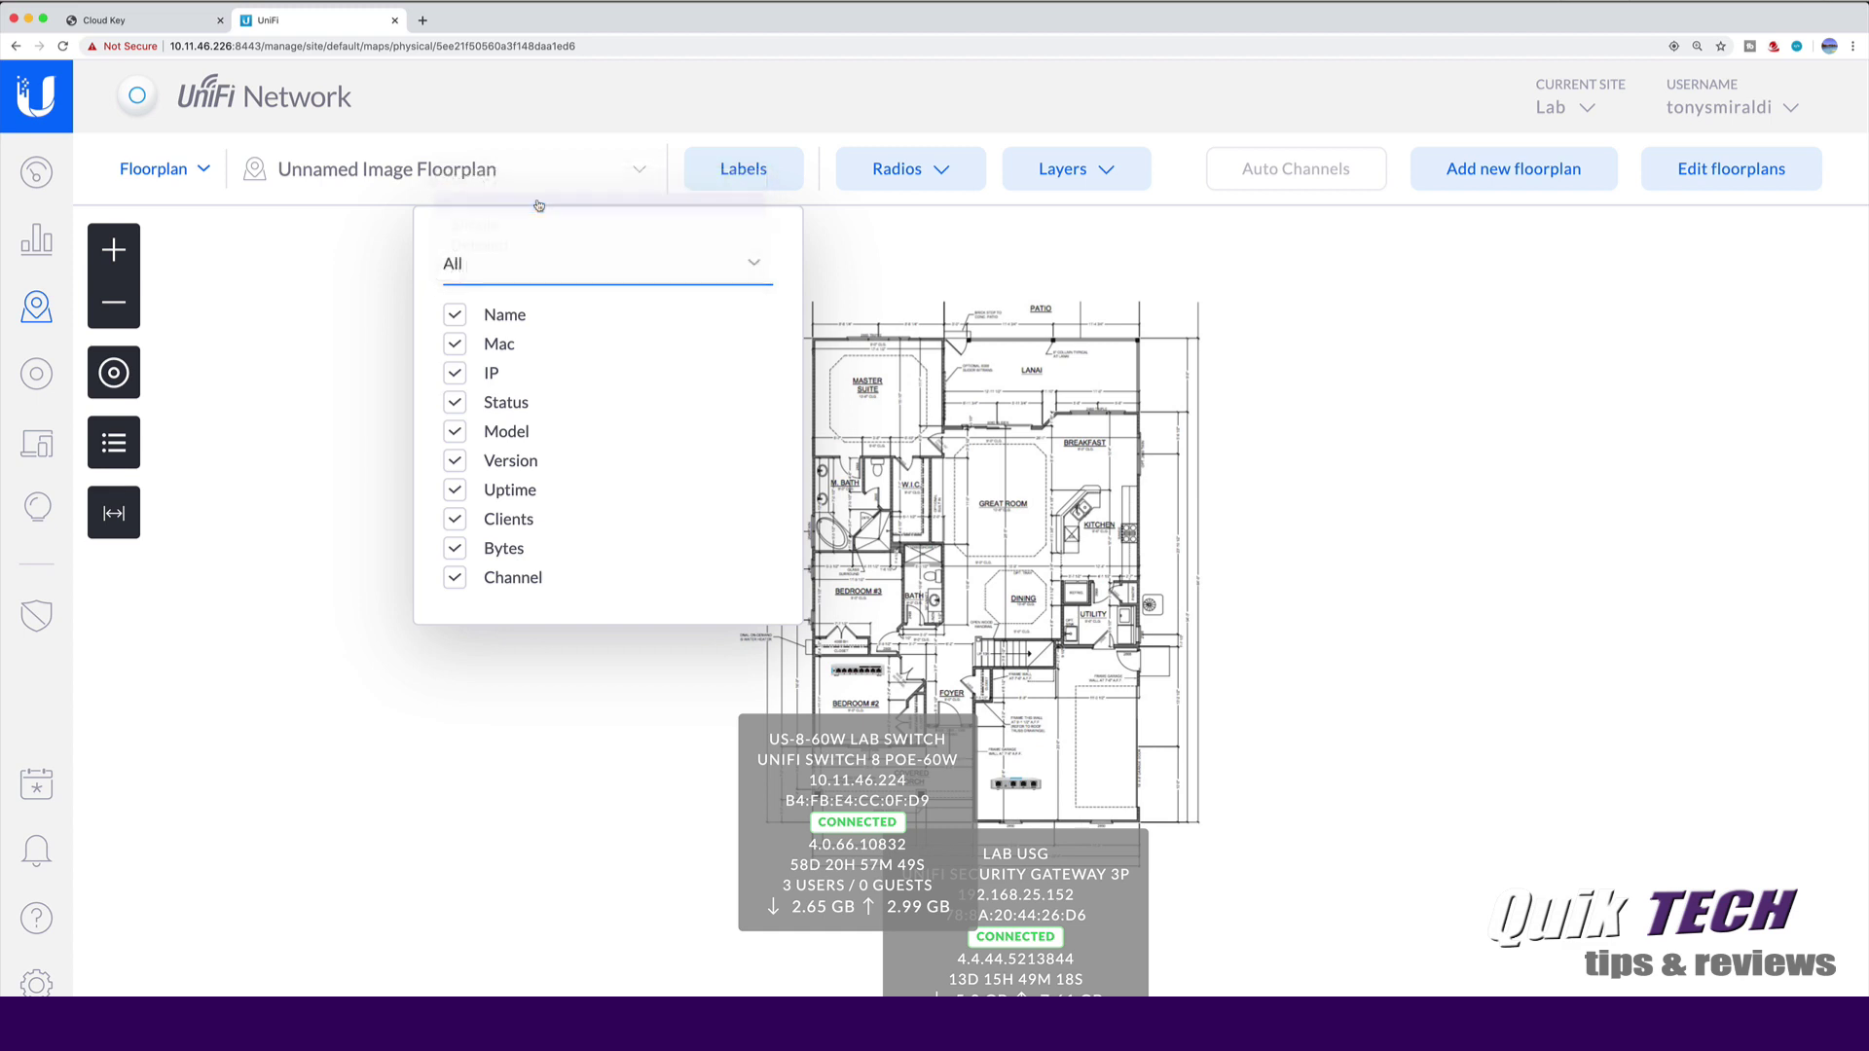
left_click(728, 171)
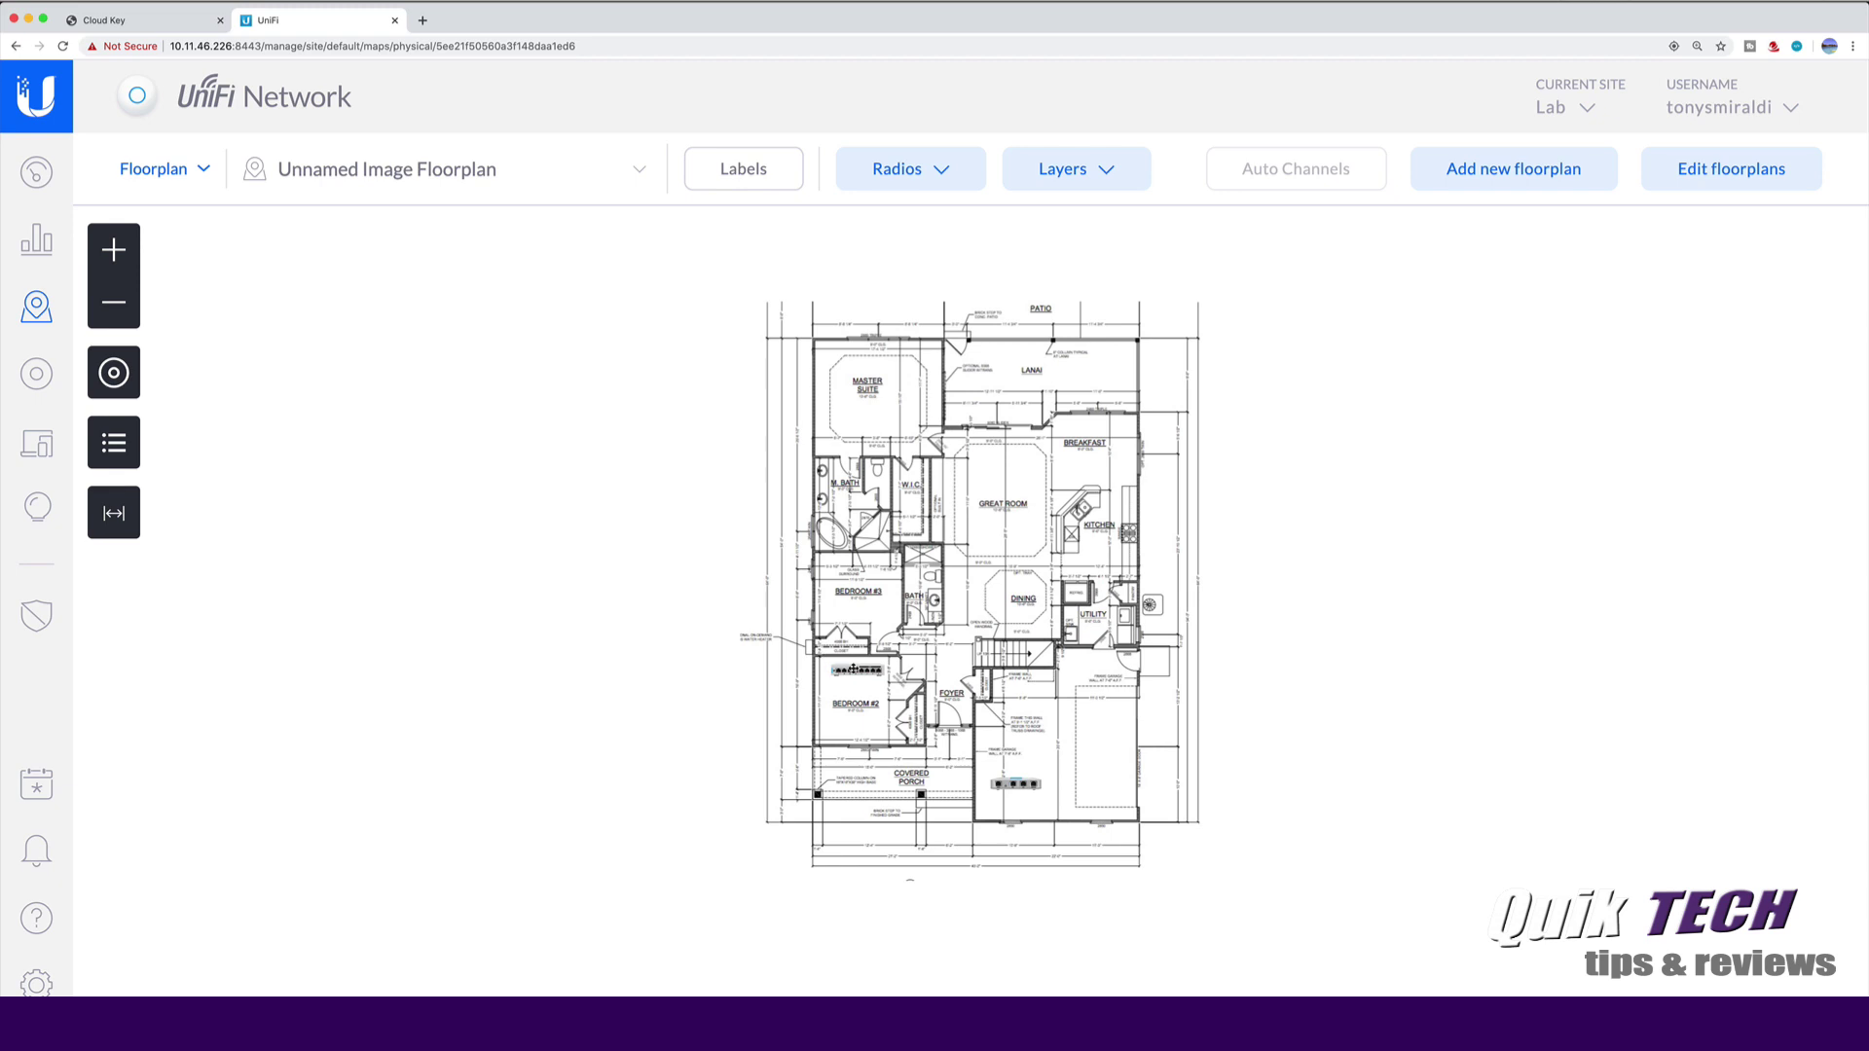
left_click_drag(854, 669, 1088, 787)
scroll(1328, 575, "up", 2)
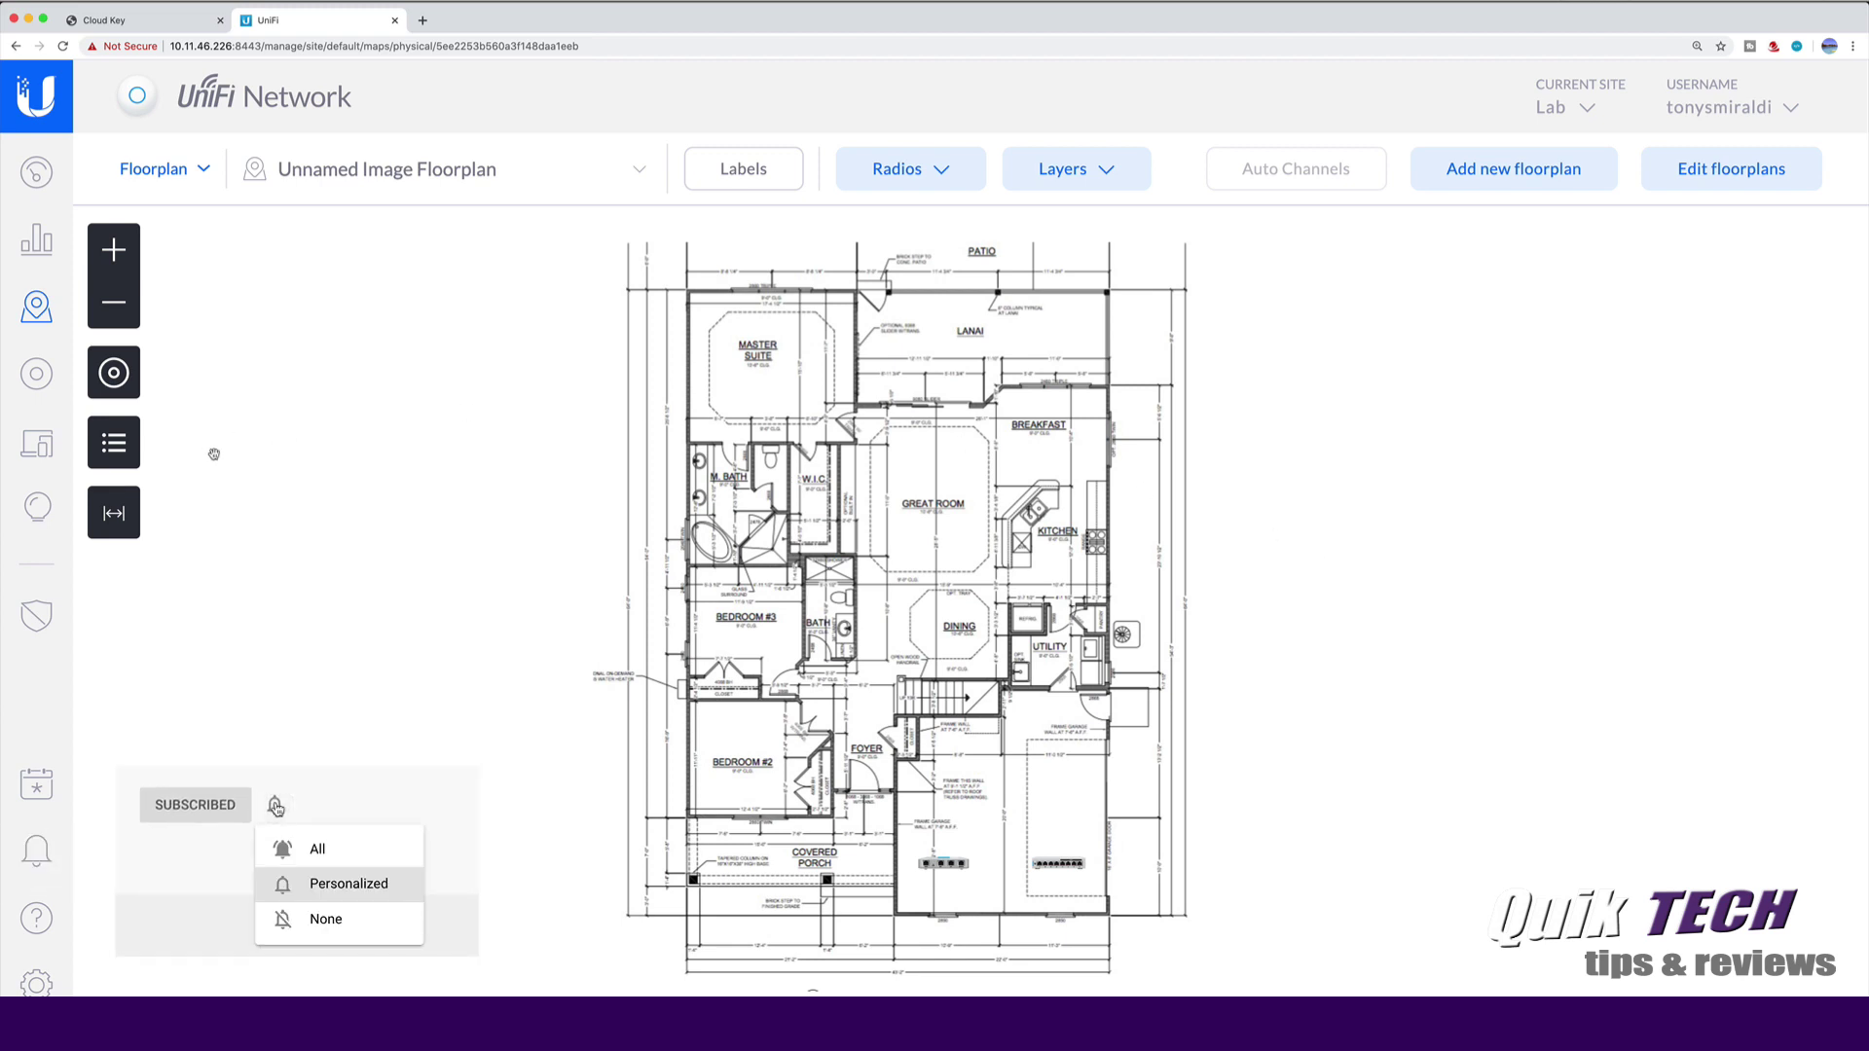
Place a virtual AP-AC-Lite near the garage and an AP-AC-Pro in the Great Room.
left_click(127, 448)
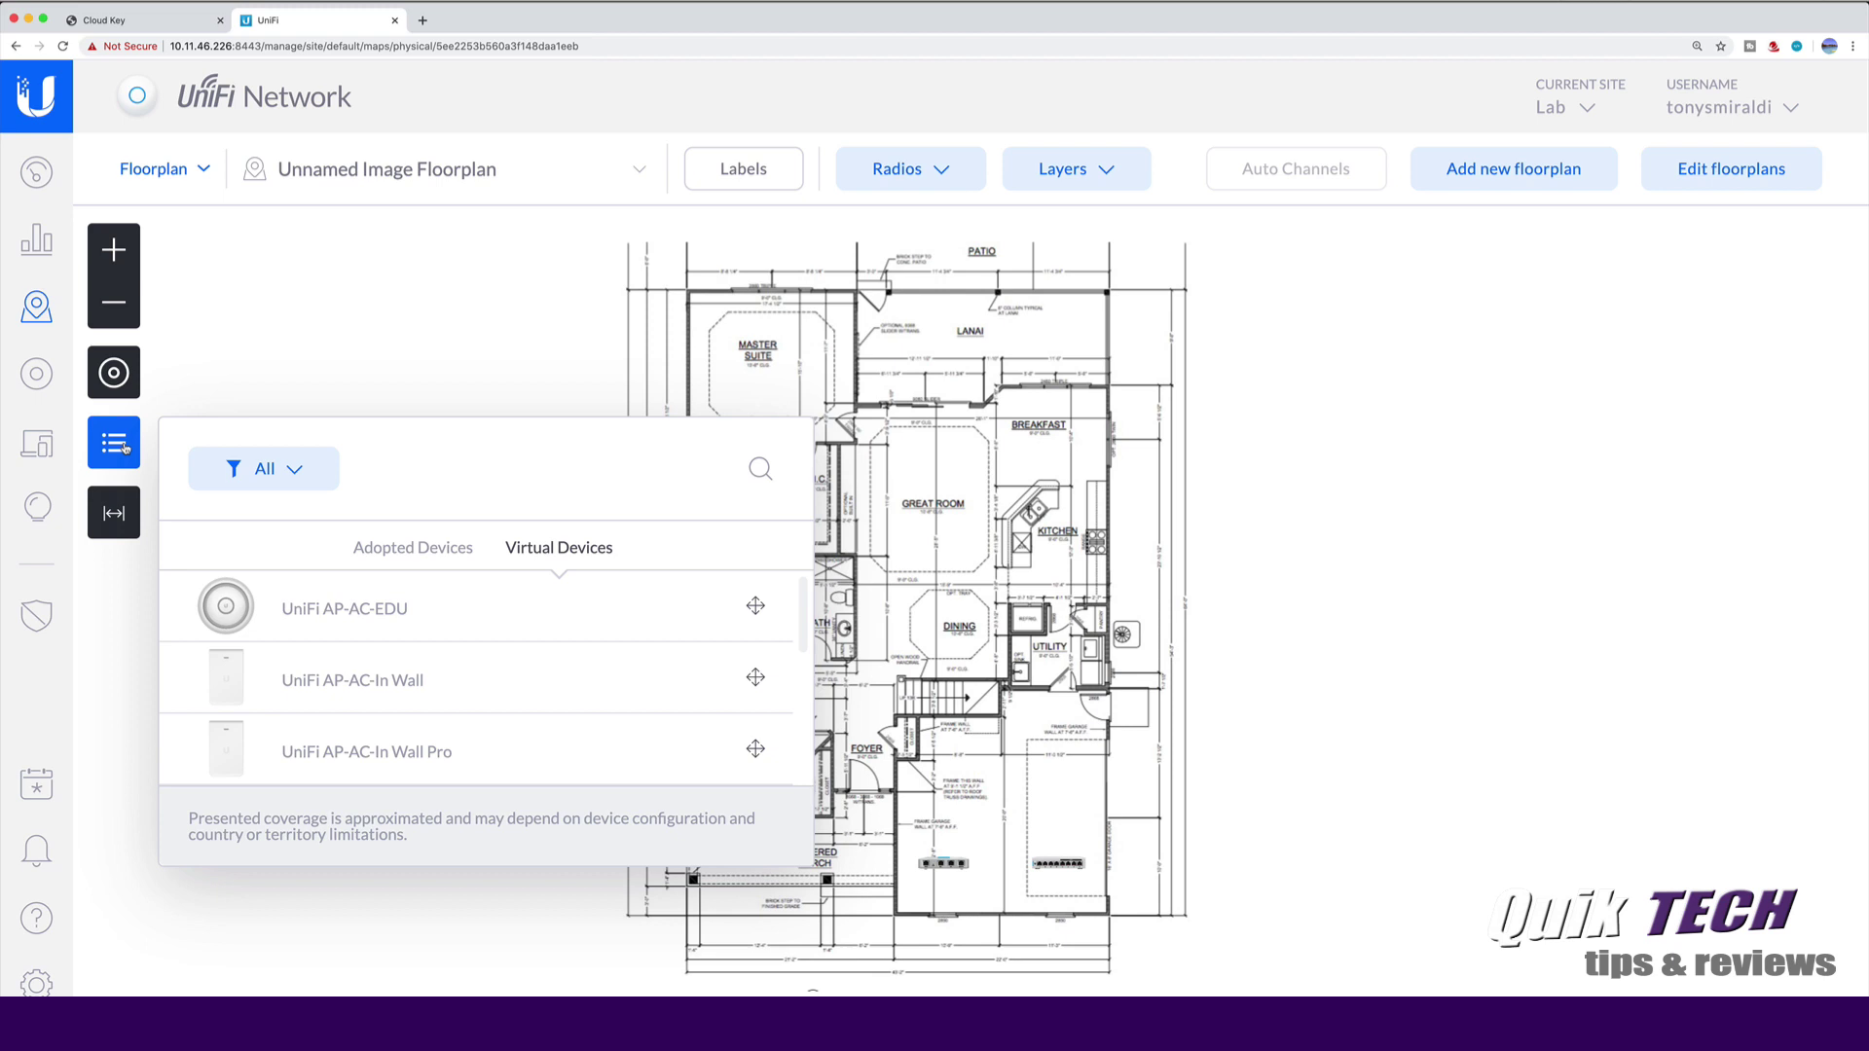
scroll(489, 636, "down", 3)
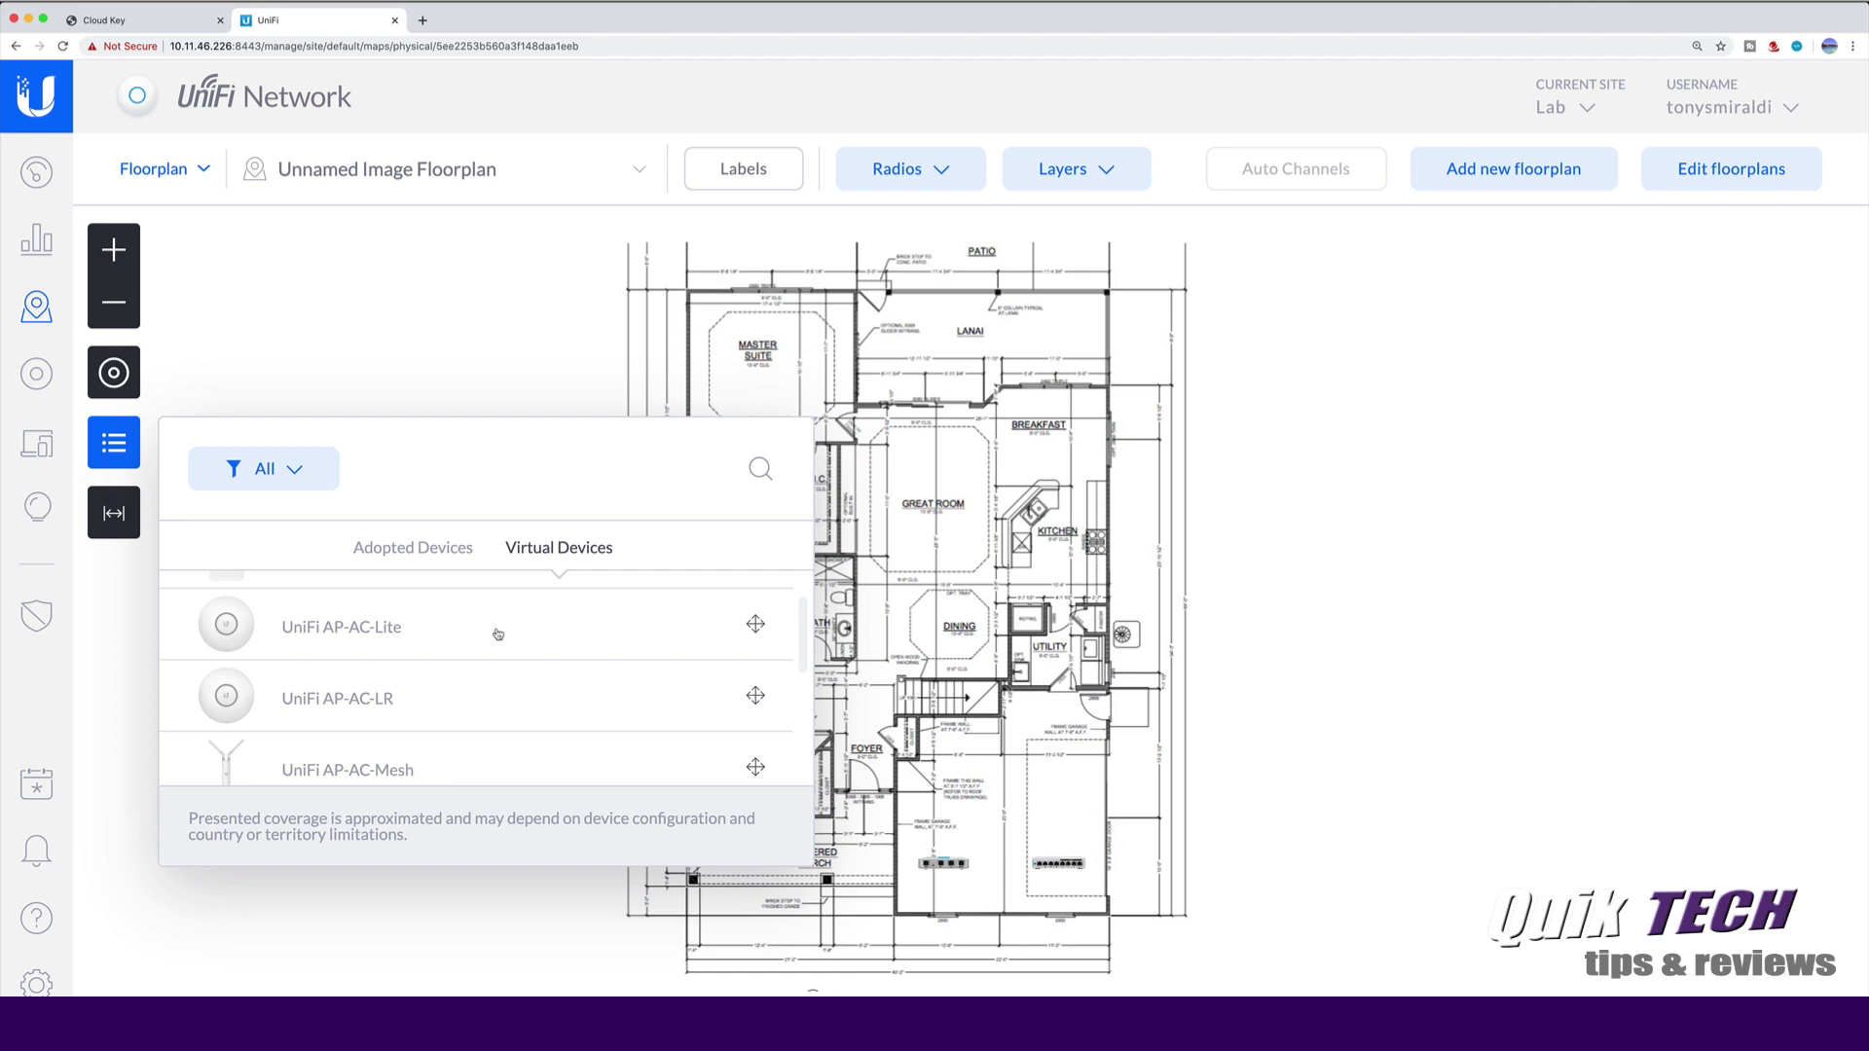
left_click_drag(756, 624, 1010, 804)
scroll(441, 697, "down", 3)
scroll(441, 697, "down", 2)
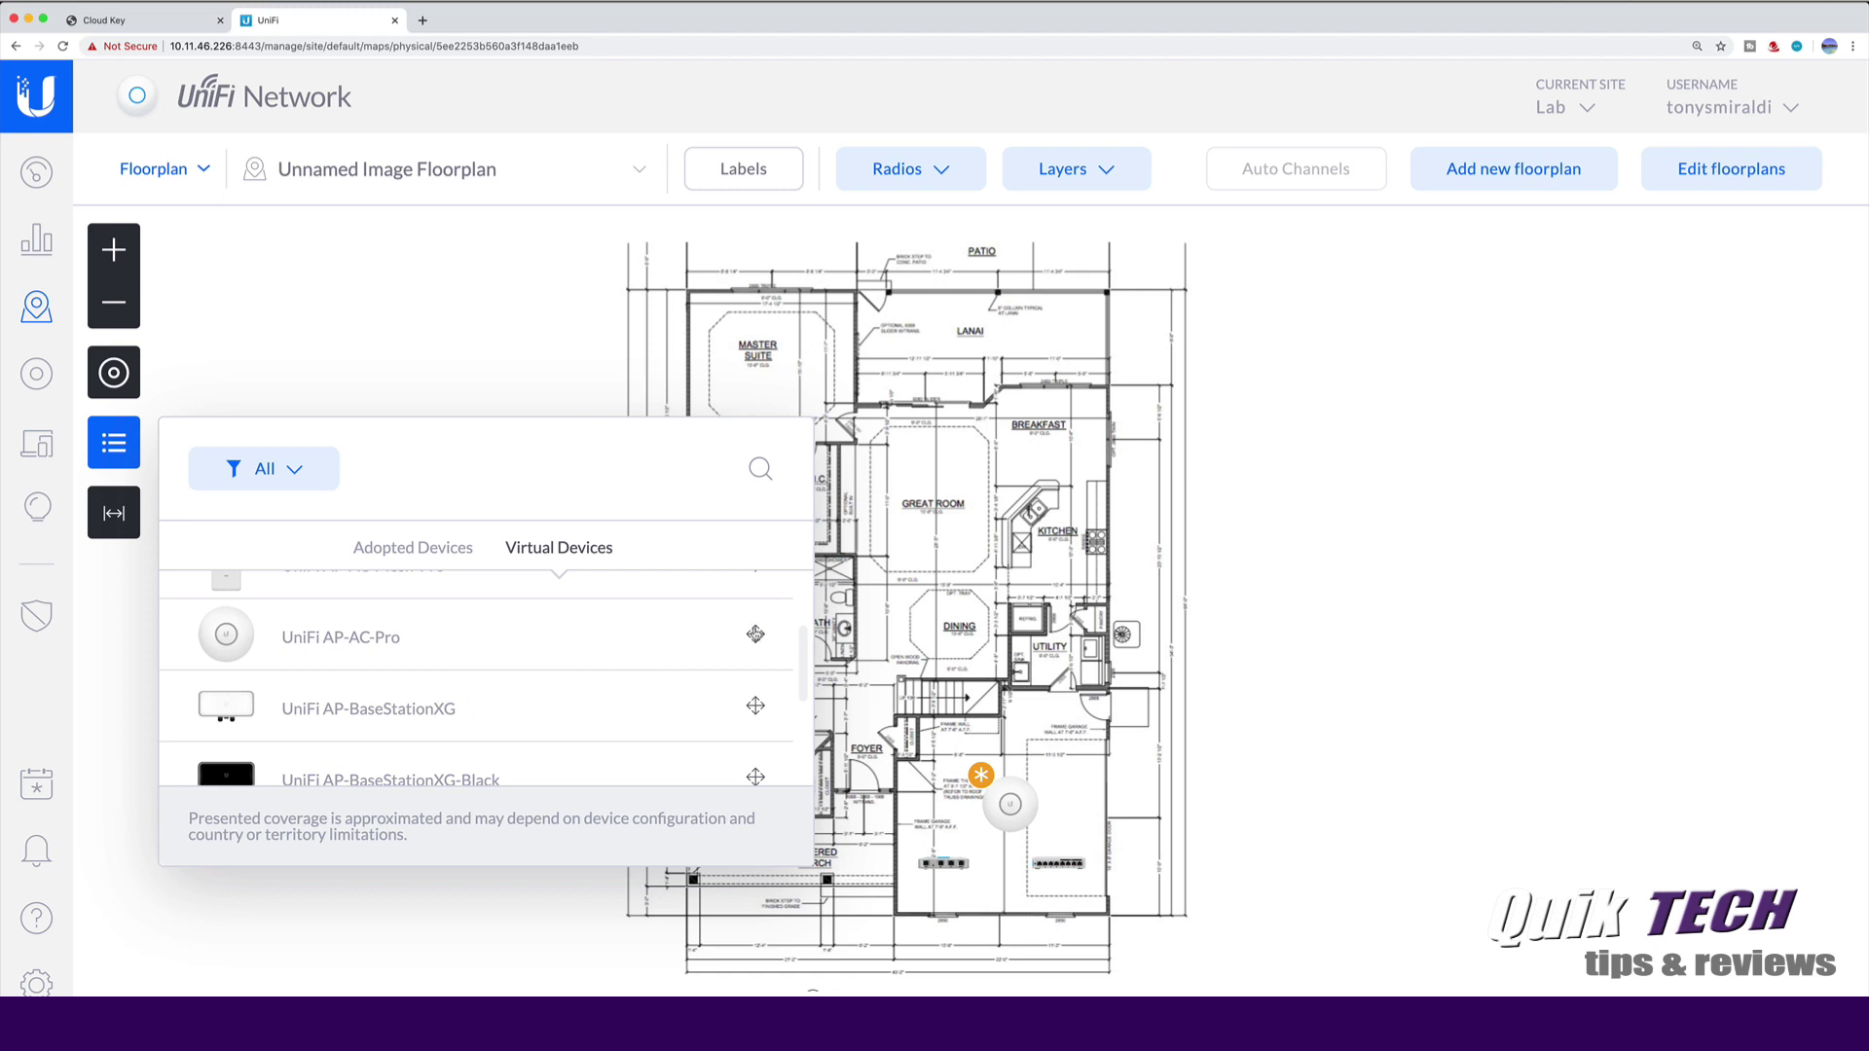
left_click_drag(756, 634, 909, 453)
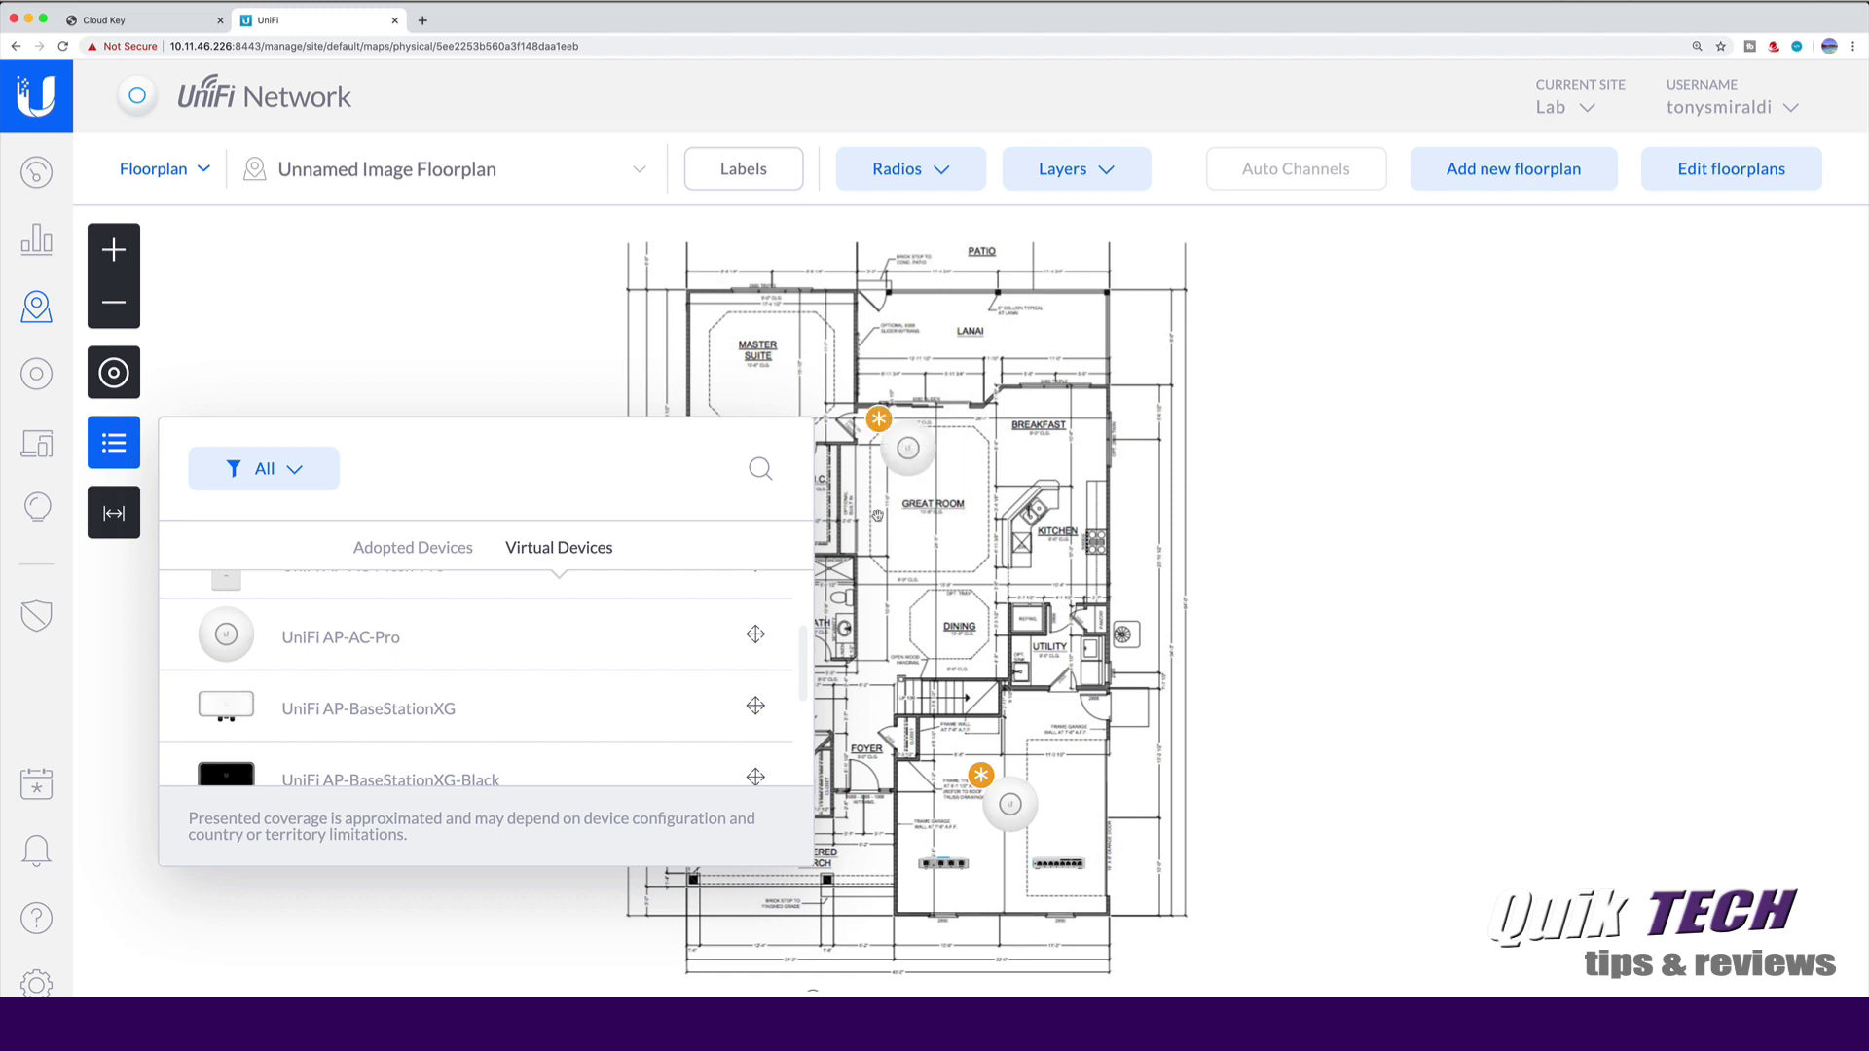
left_click(110, 441)
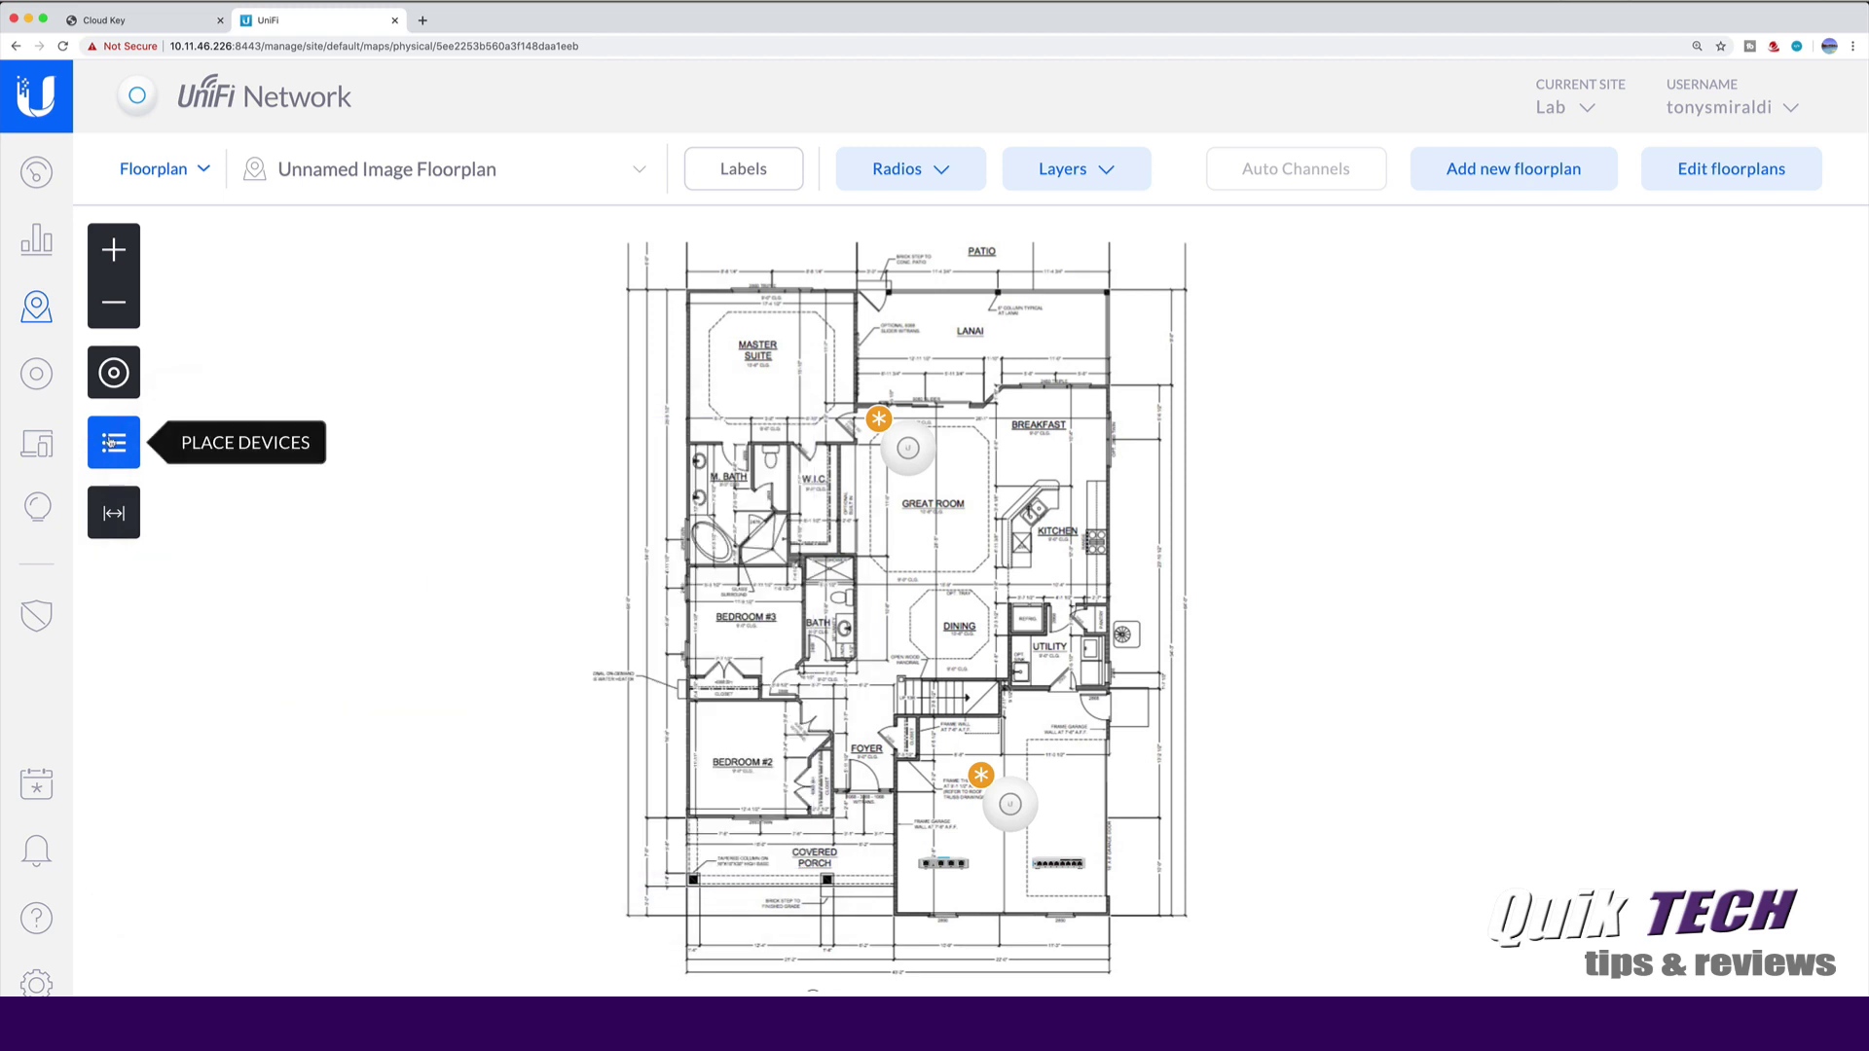
left_click_drag(913, 455, 930, 467)
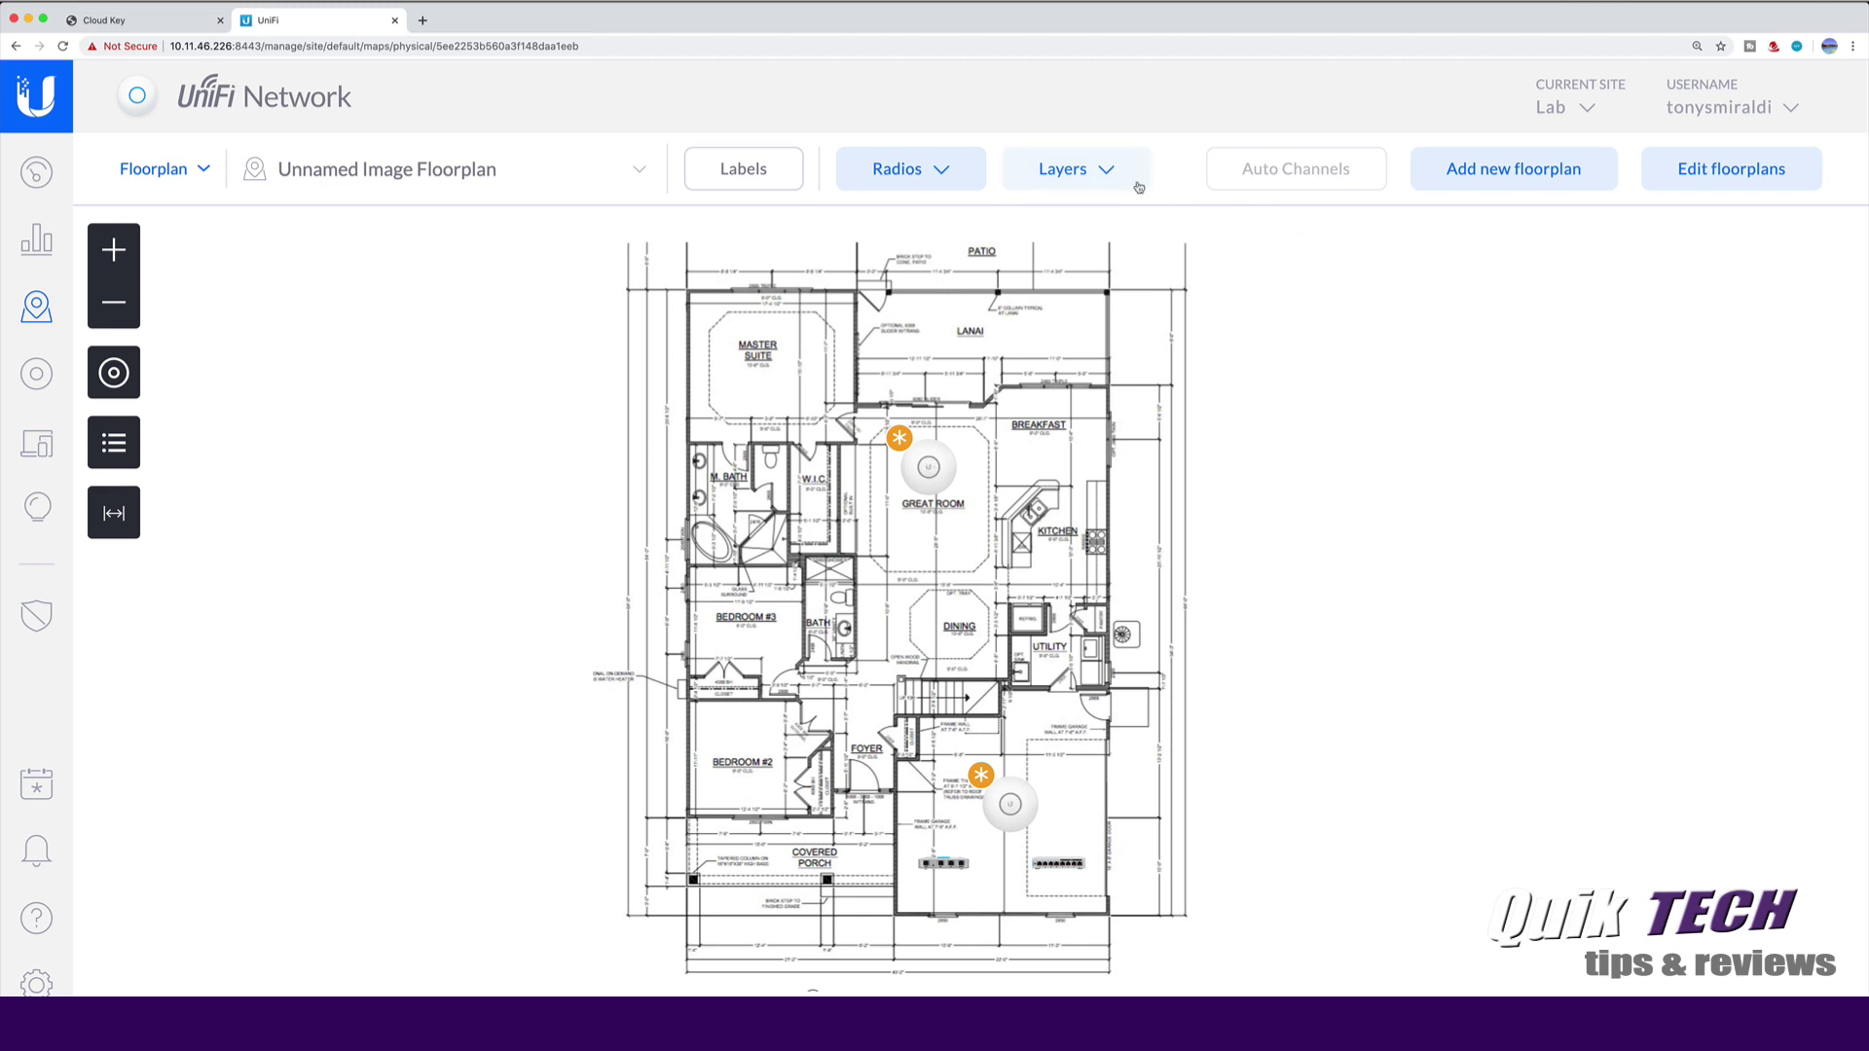
Turn on the coverage heatmap, then move the lower AP beside Bedroom #2 and the upper AP right.
left_click(1107, 180)
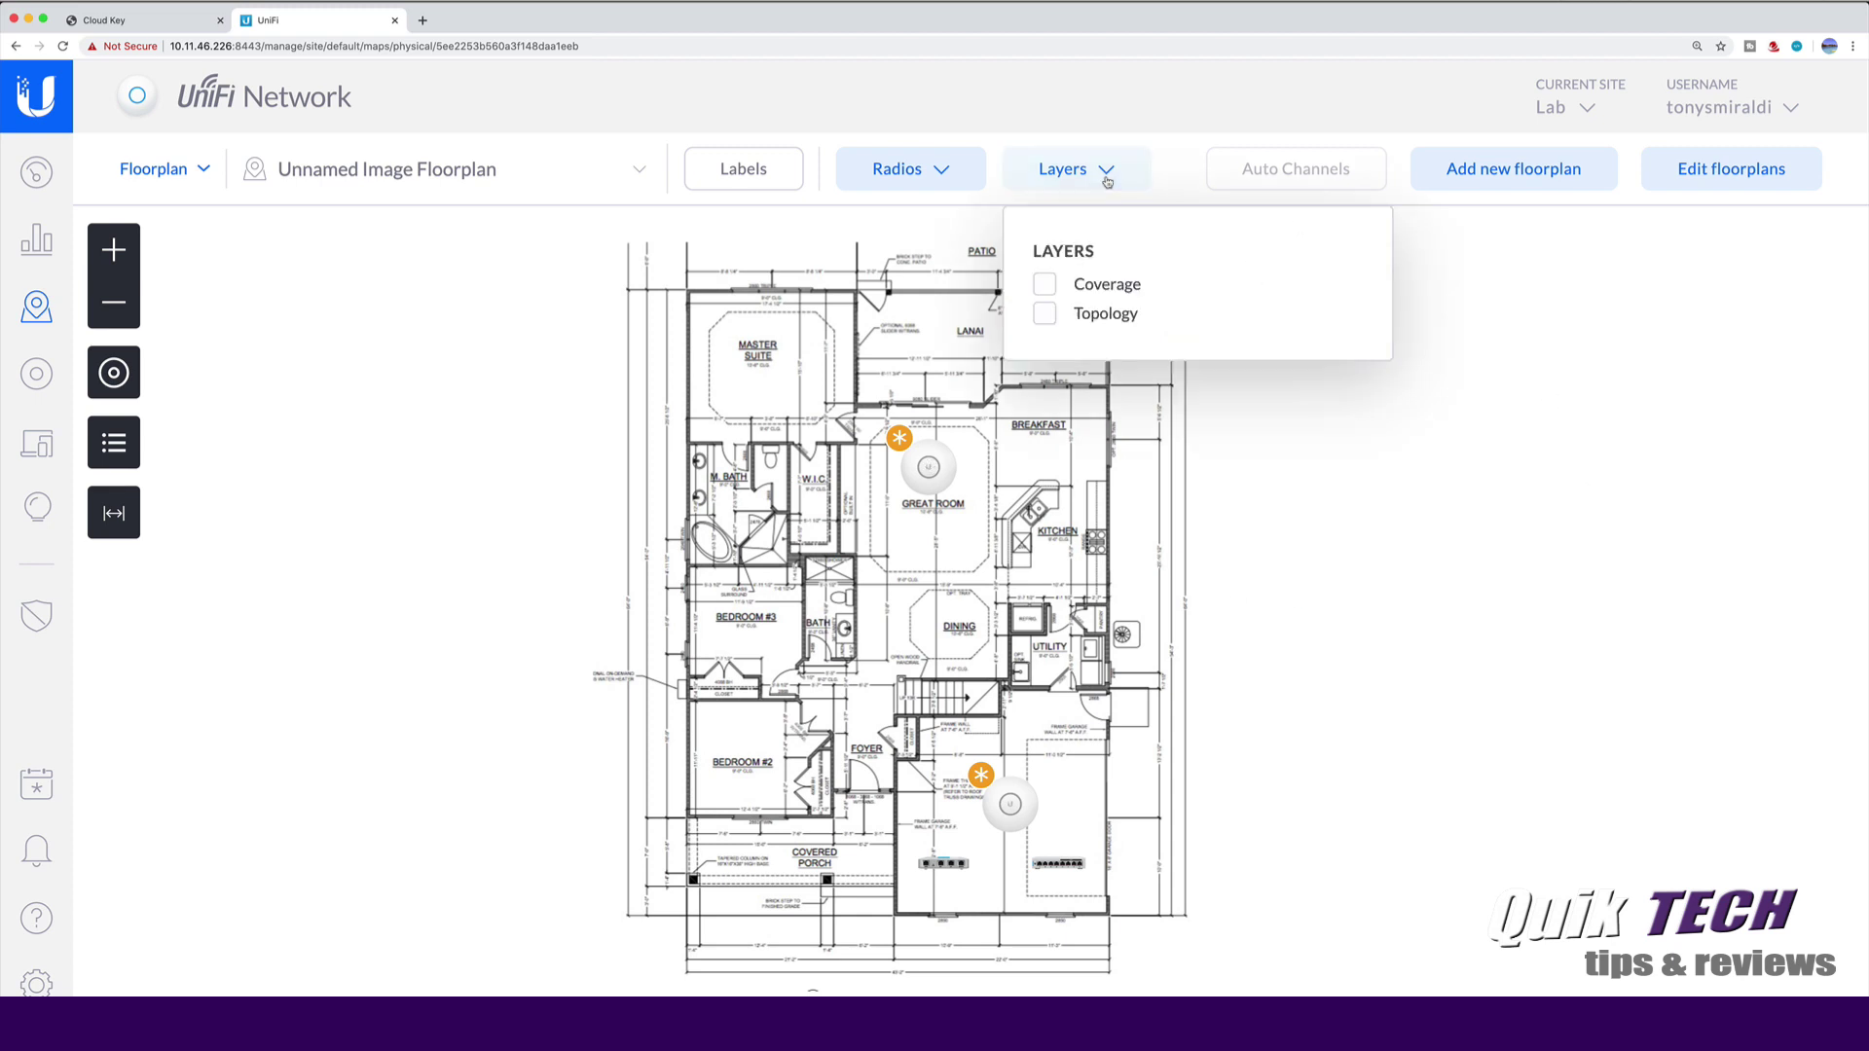
left_click(1045, 284)
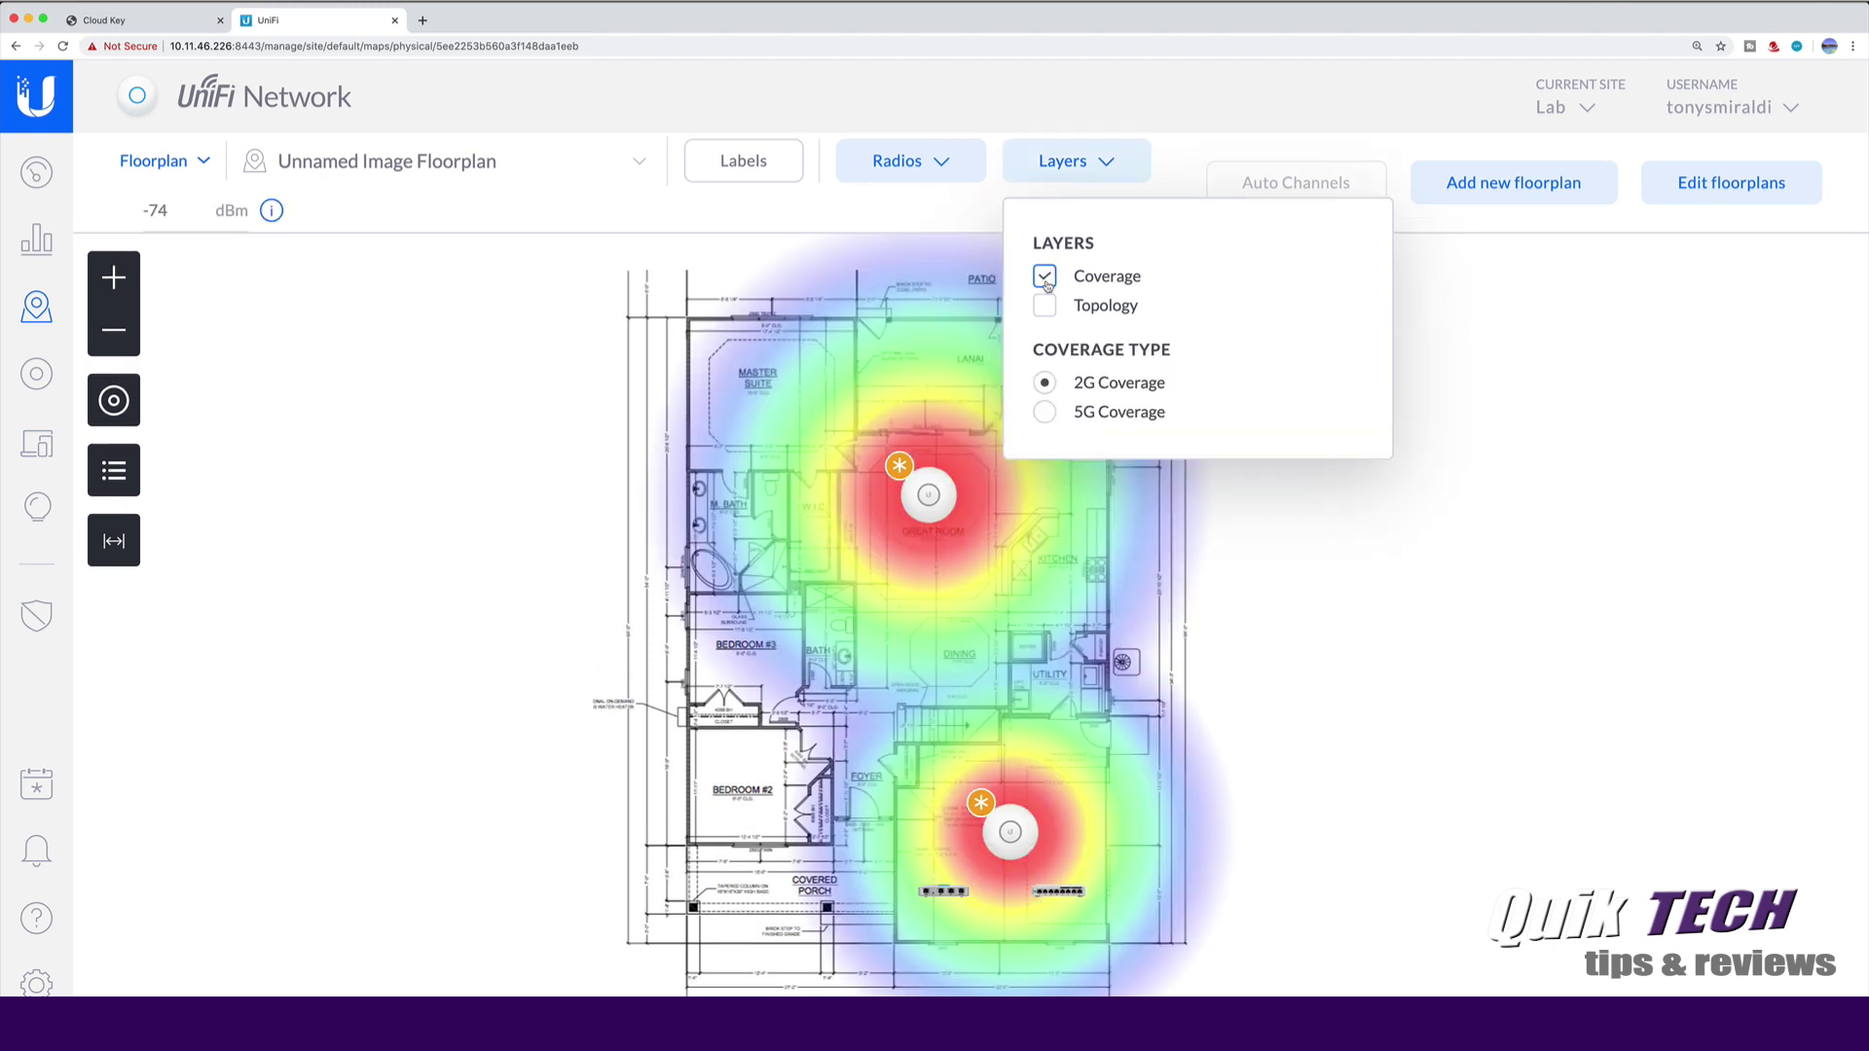
left_click(974, 220)
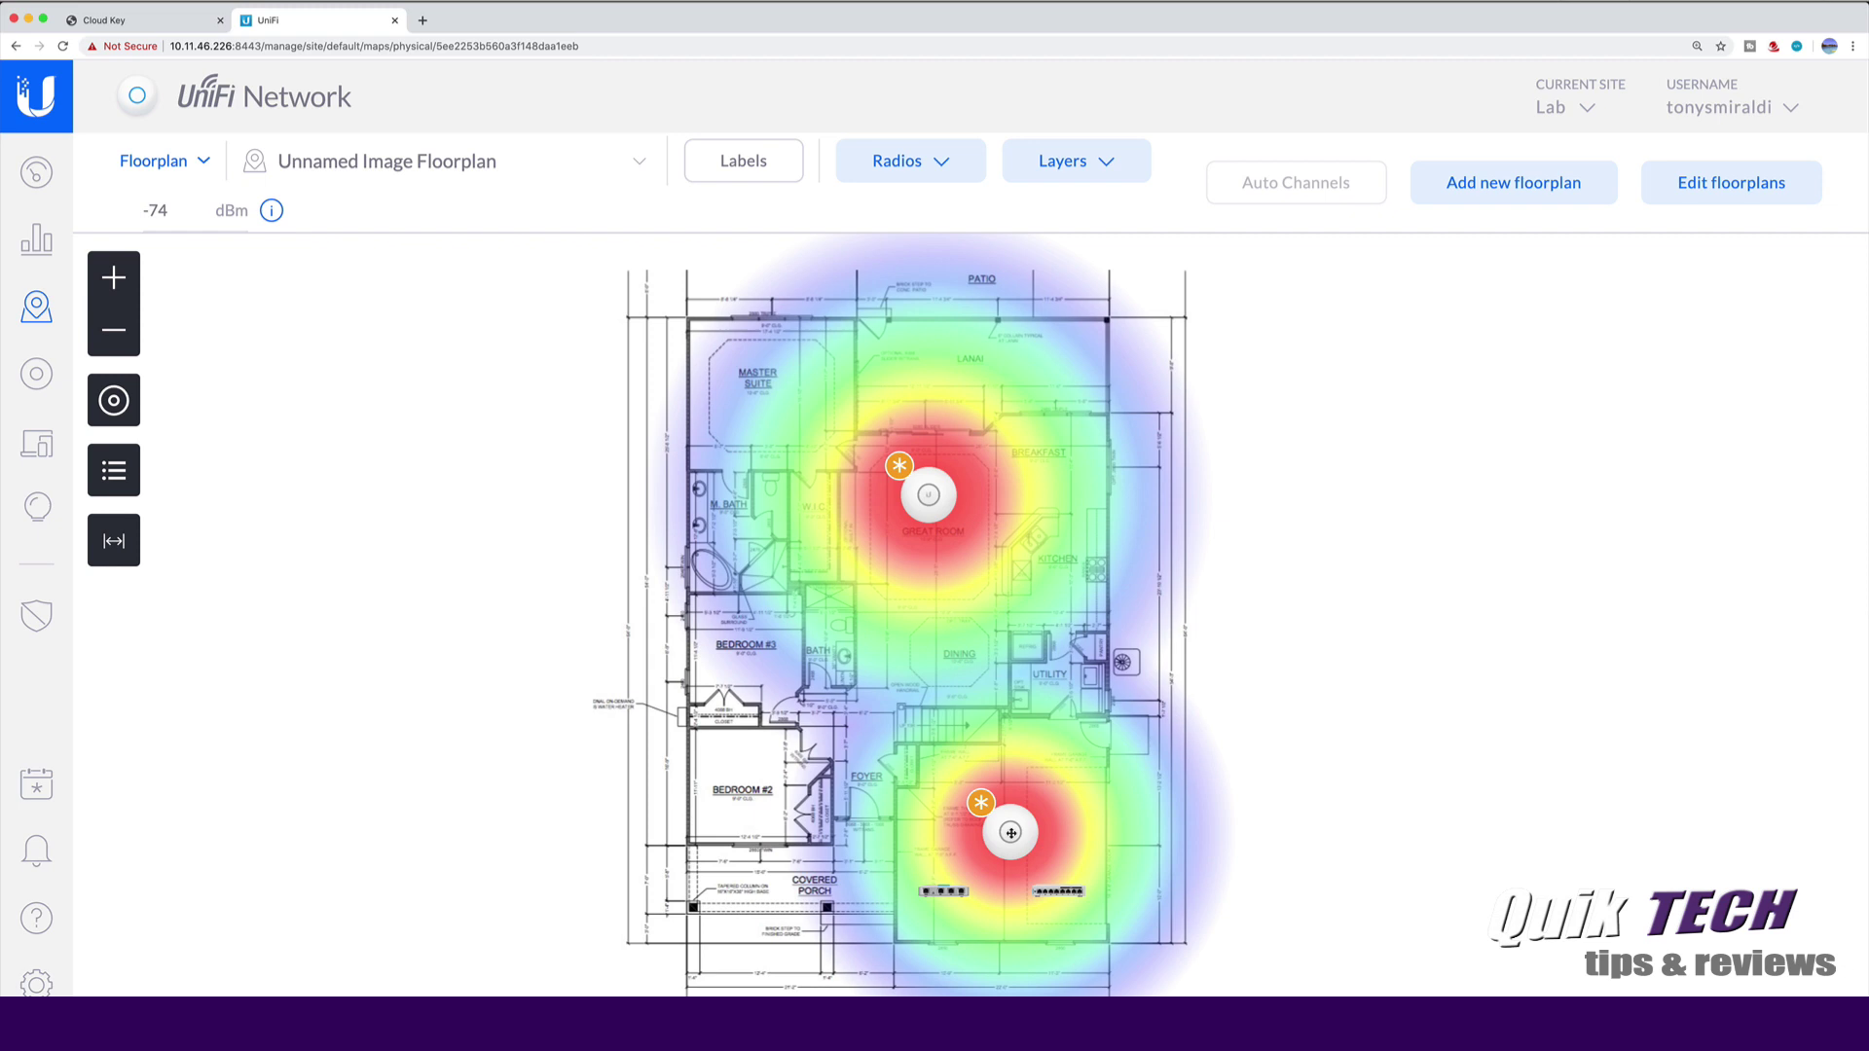
left_click_drag(1011, 833, 827, 808)
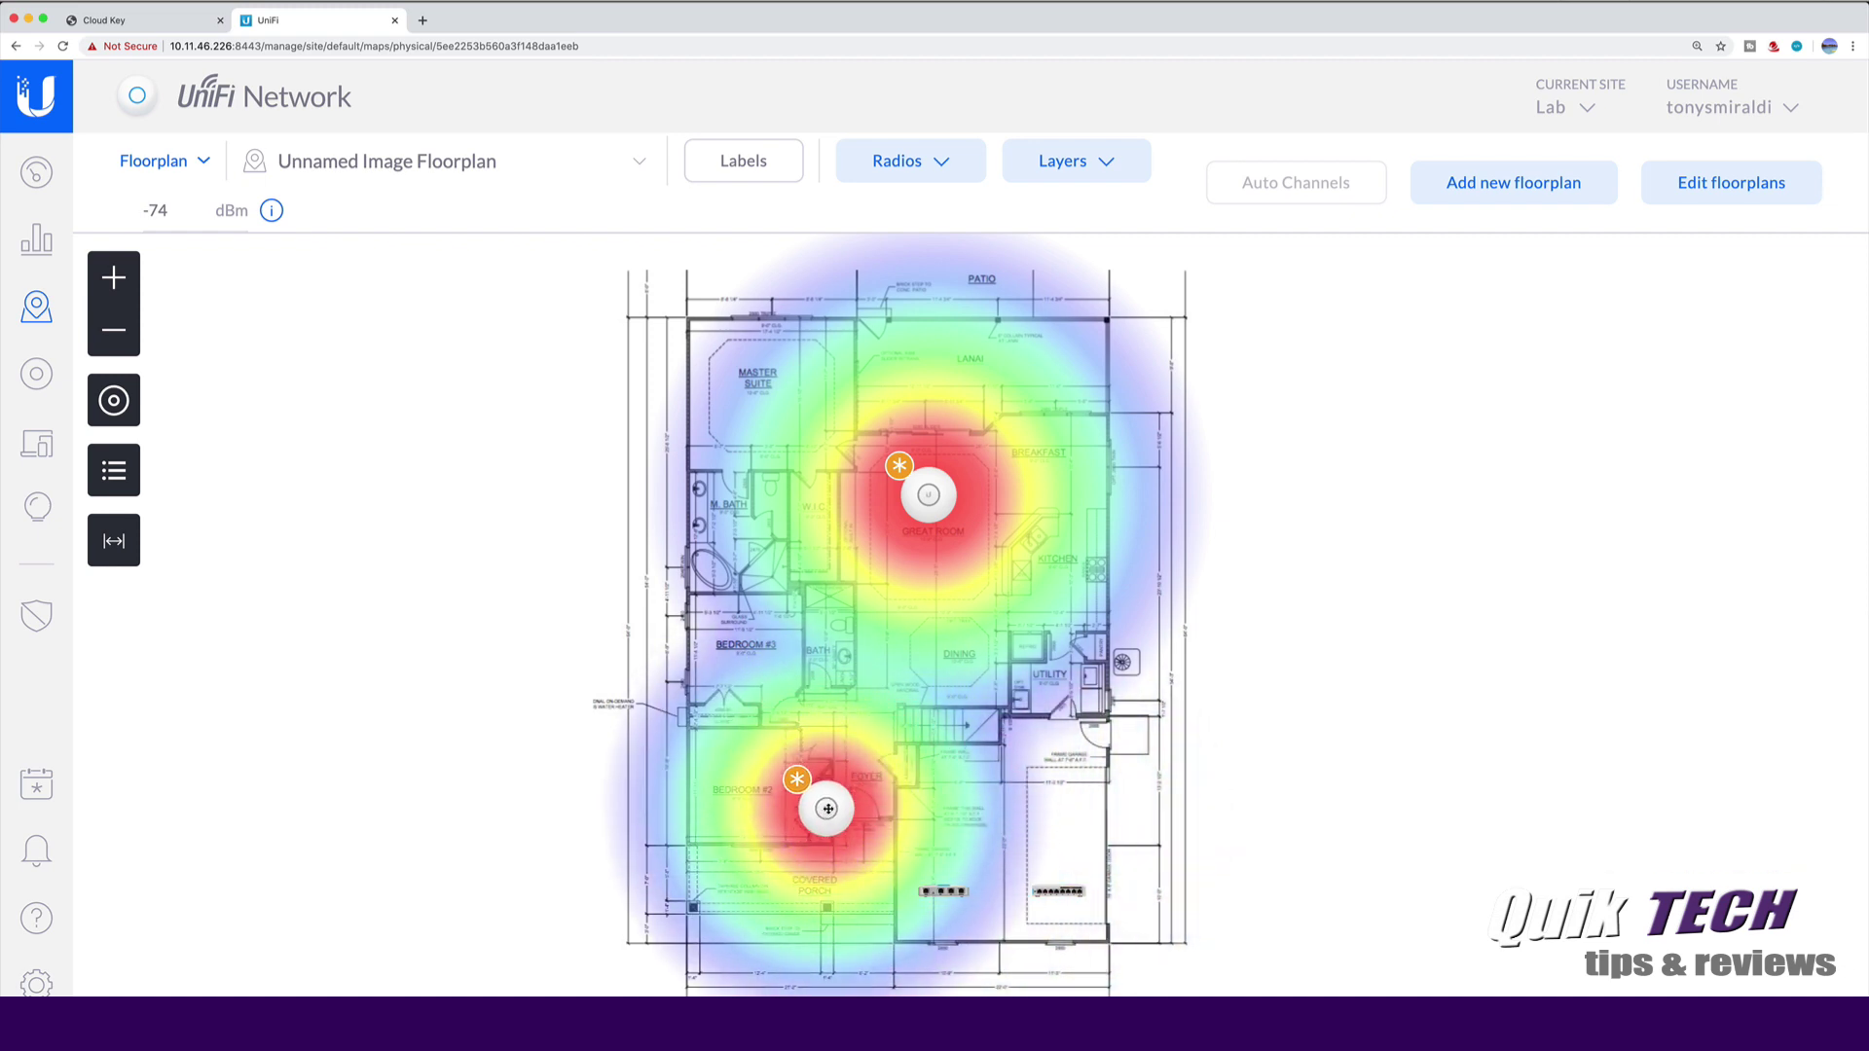
left_click_drag(927, 506, 959, 524)
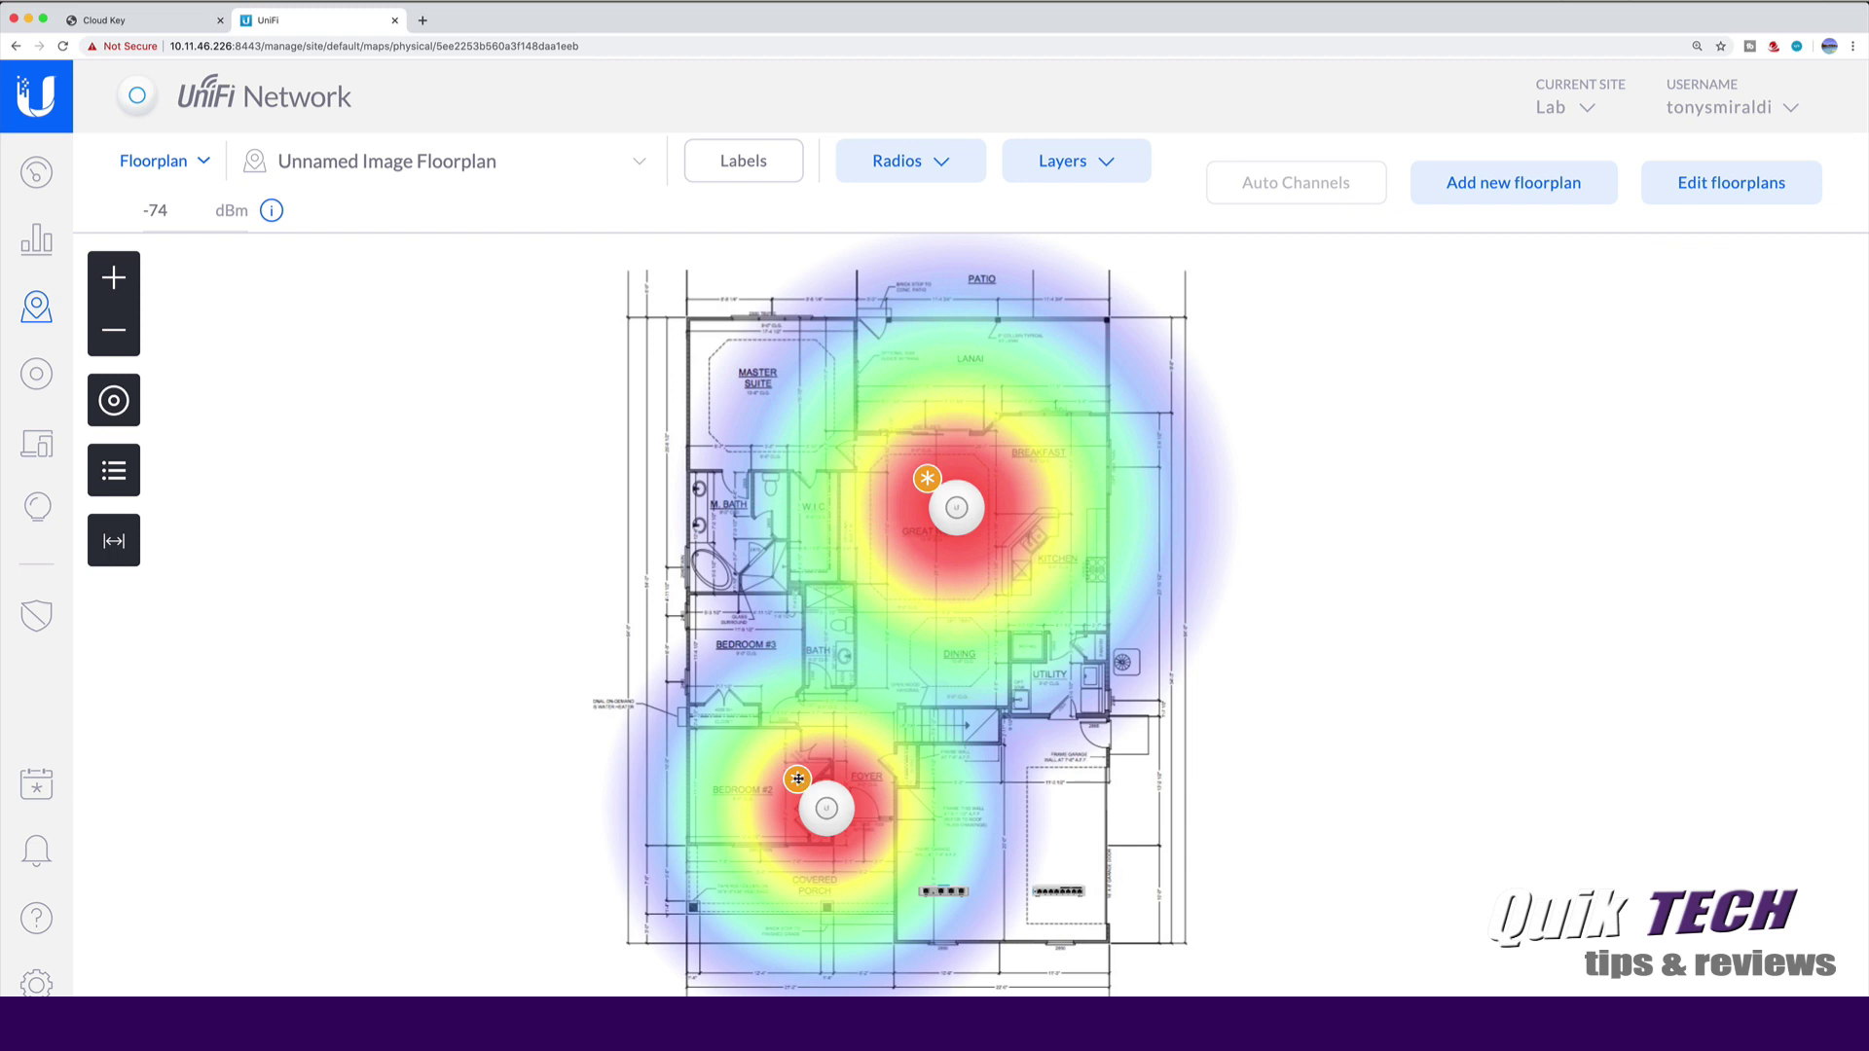
Swap the lower AP for a new virtual AP near the foyer stairs; shift the upper AP toward the lanai.
left_click(912, 810)
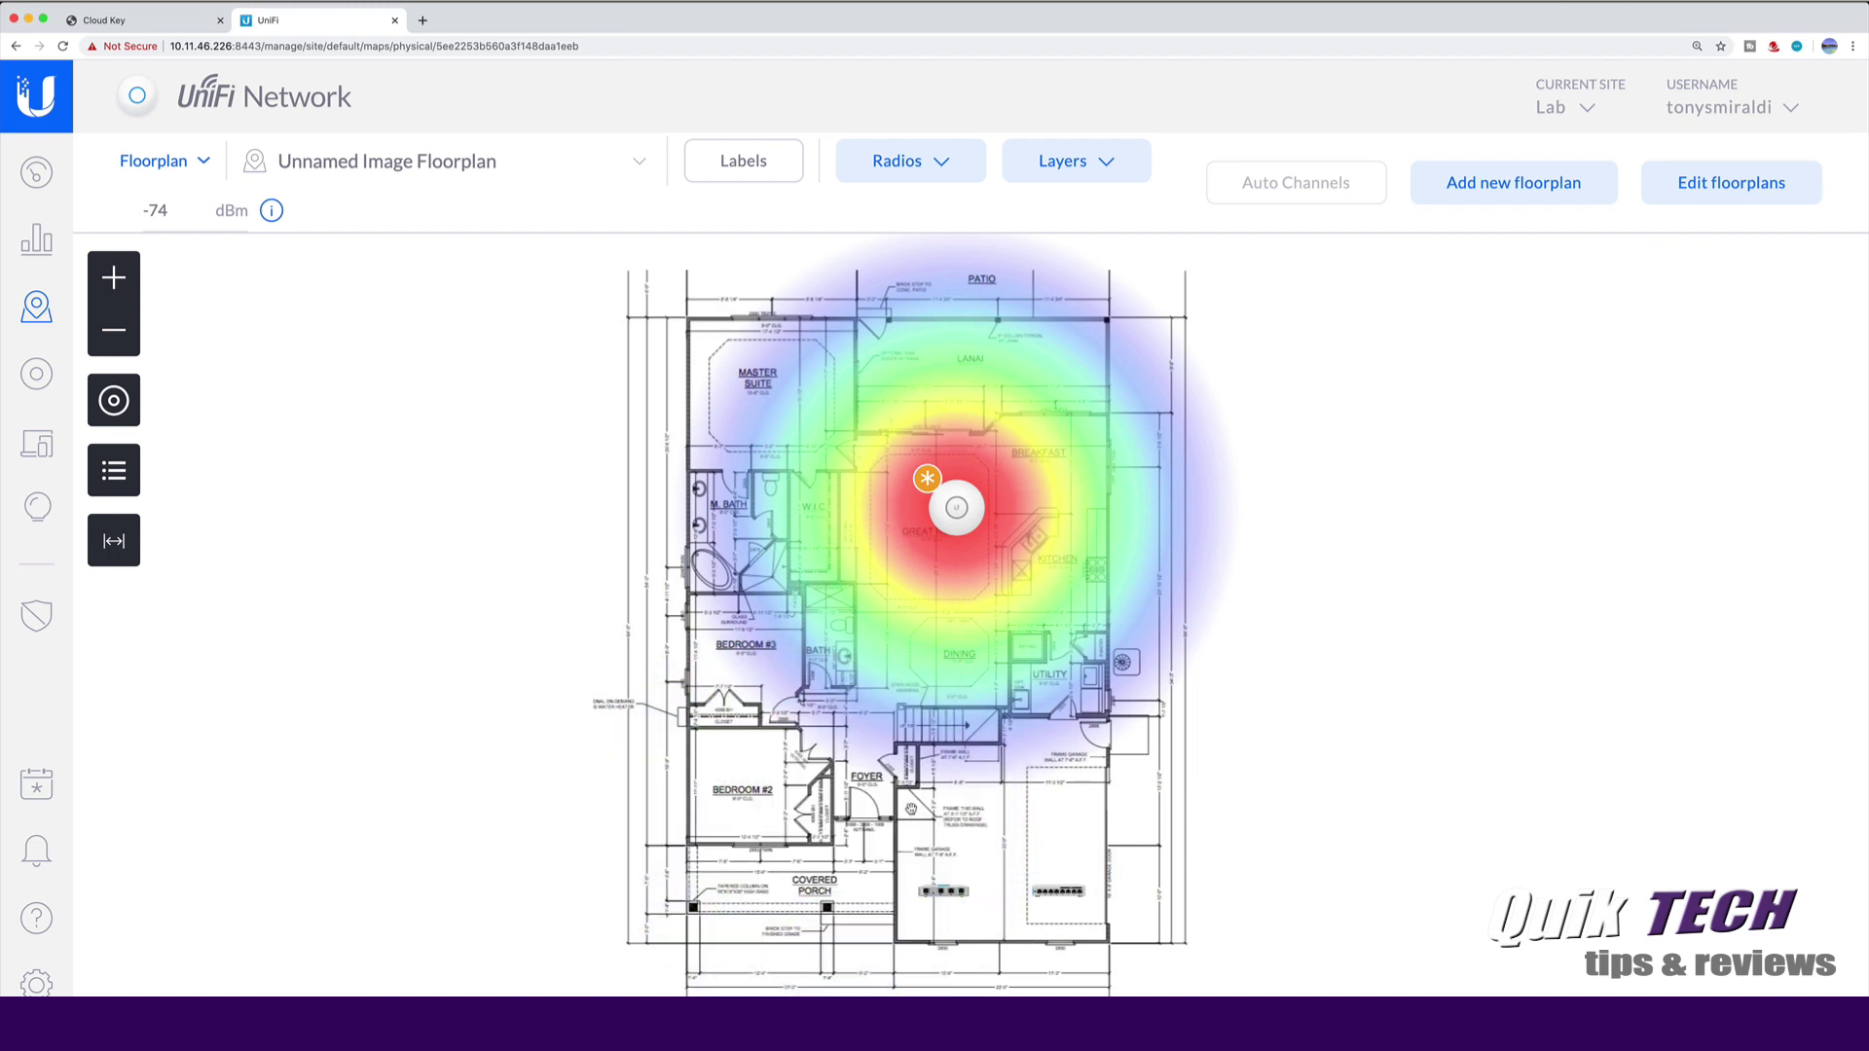
left_click(114, 473)
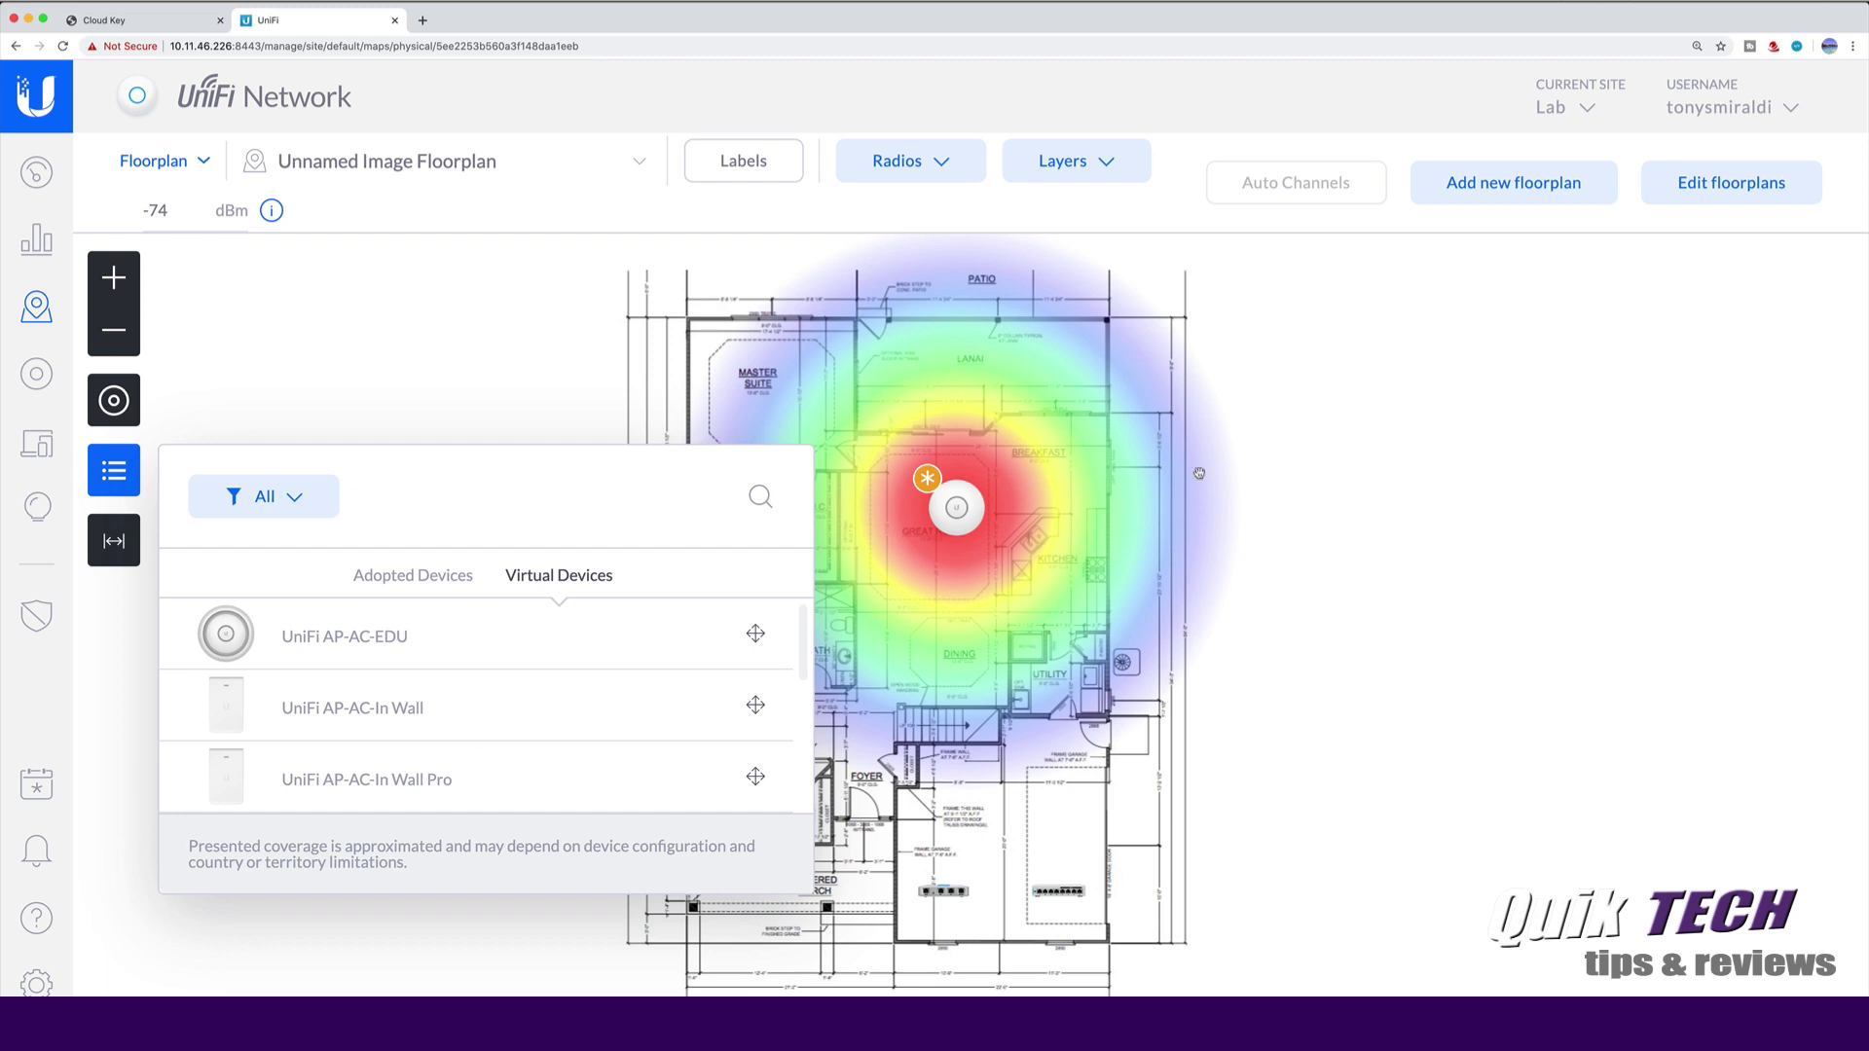
scroll(466, 713, "down", 1)
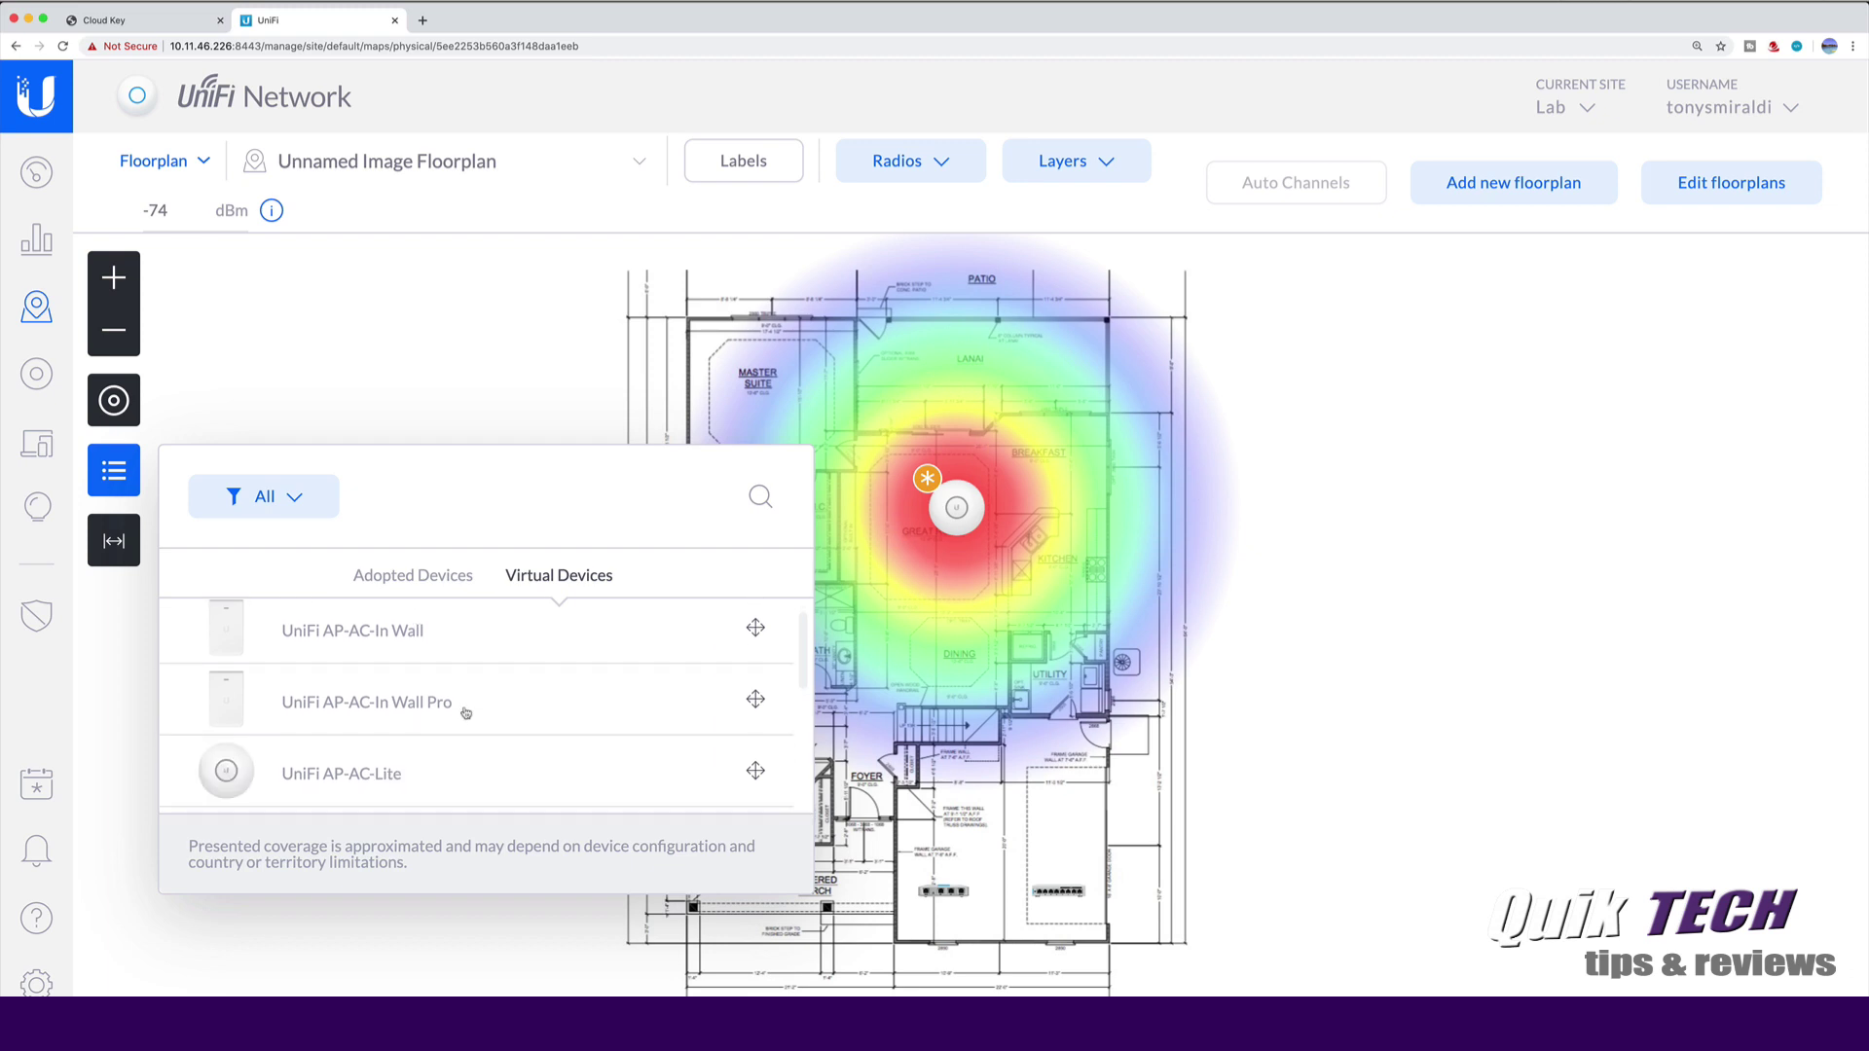
scroll(466, 714, "down", 3)
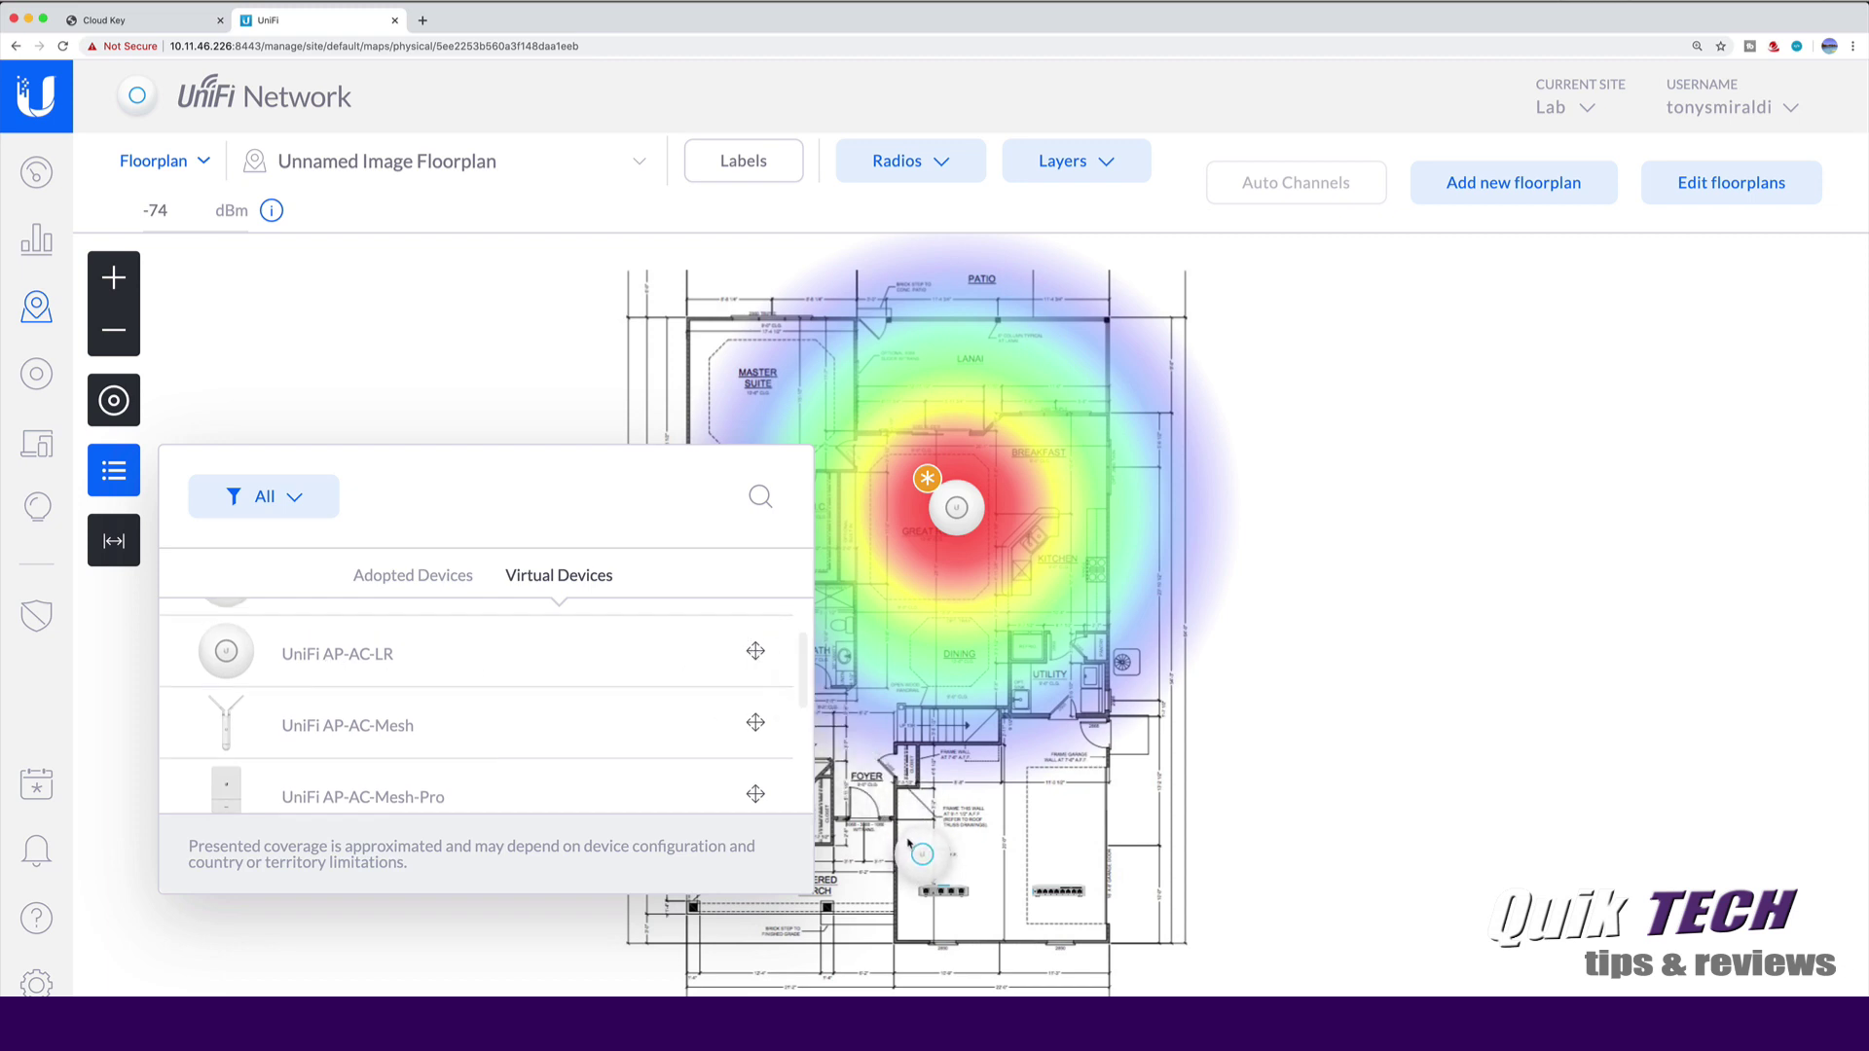
left_click_drag(907, 835, 907, 833)
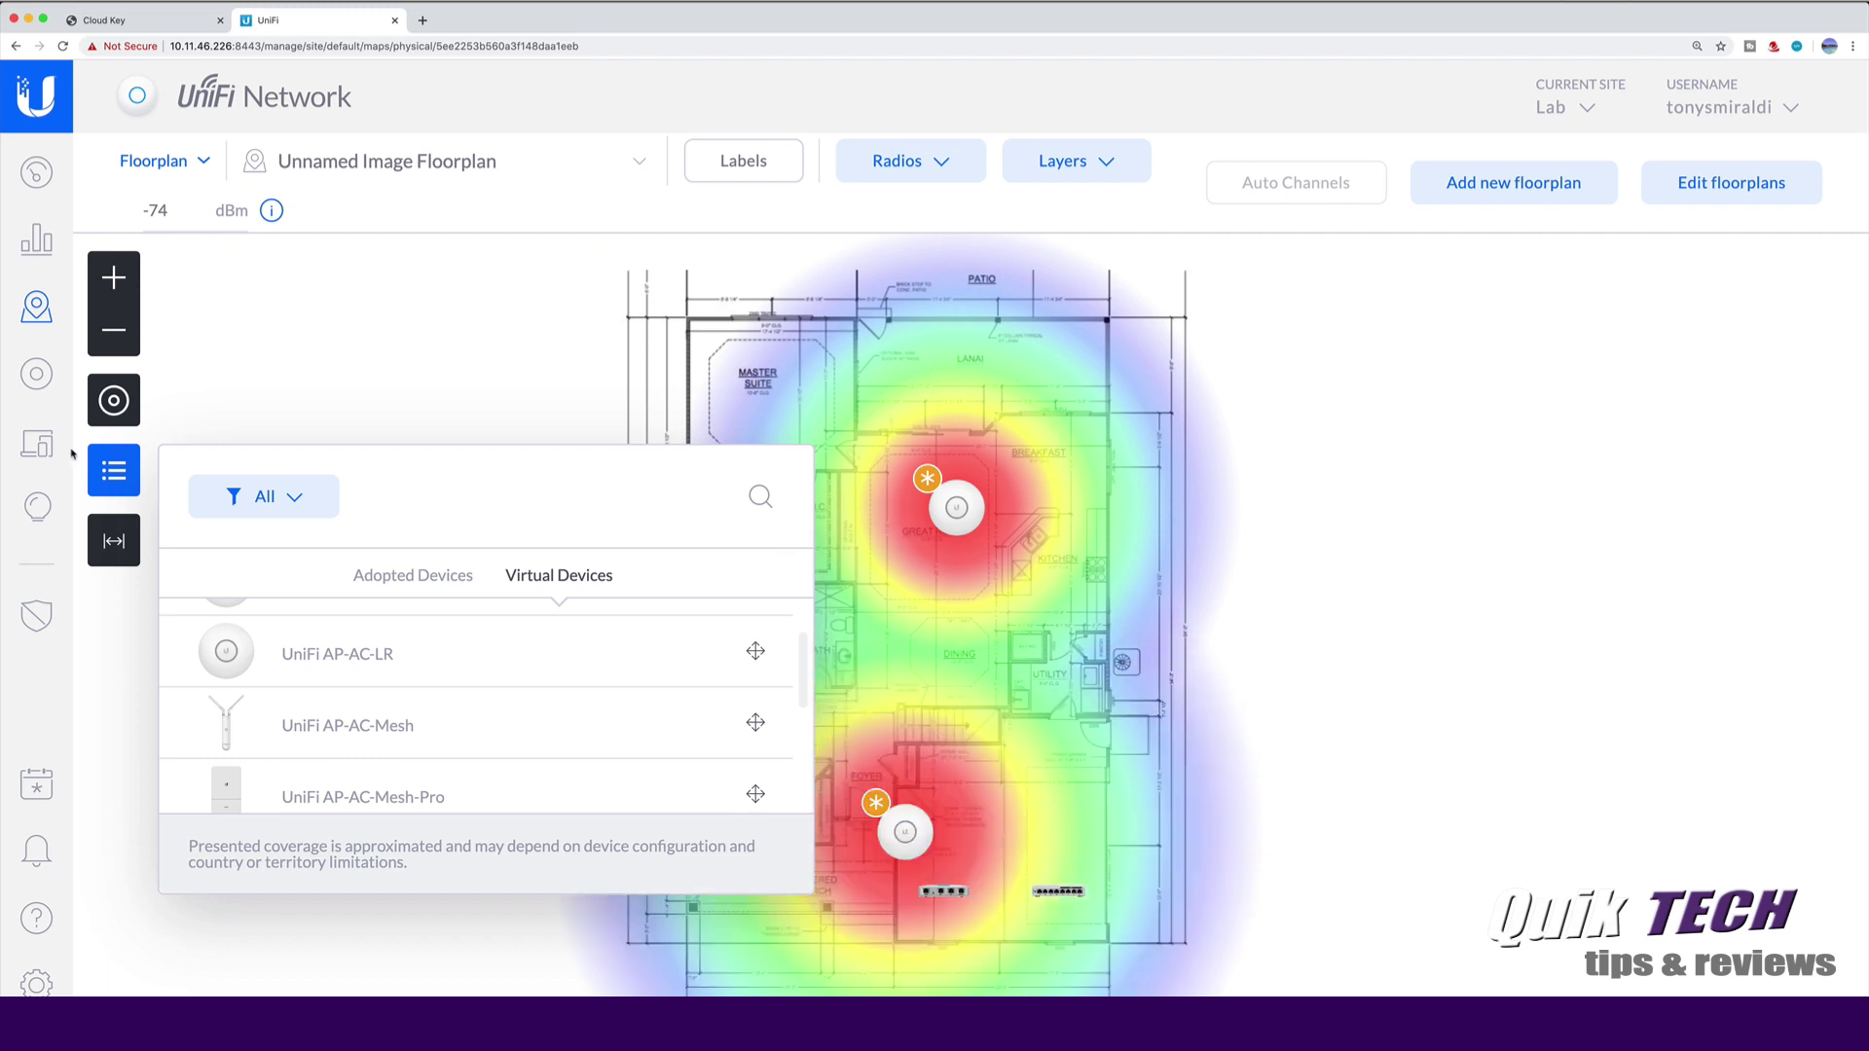
left_click(96, 469)
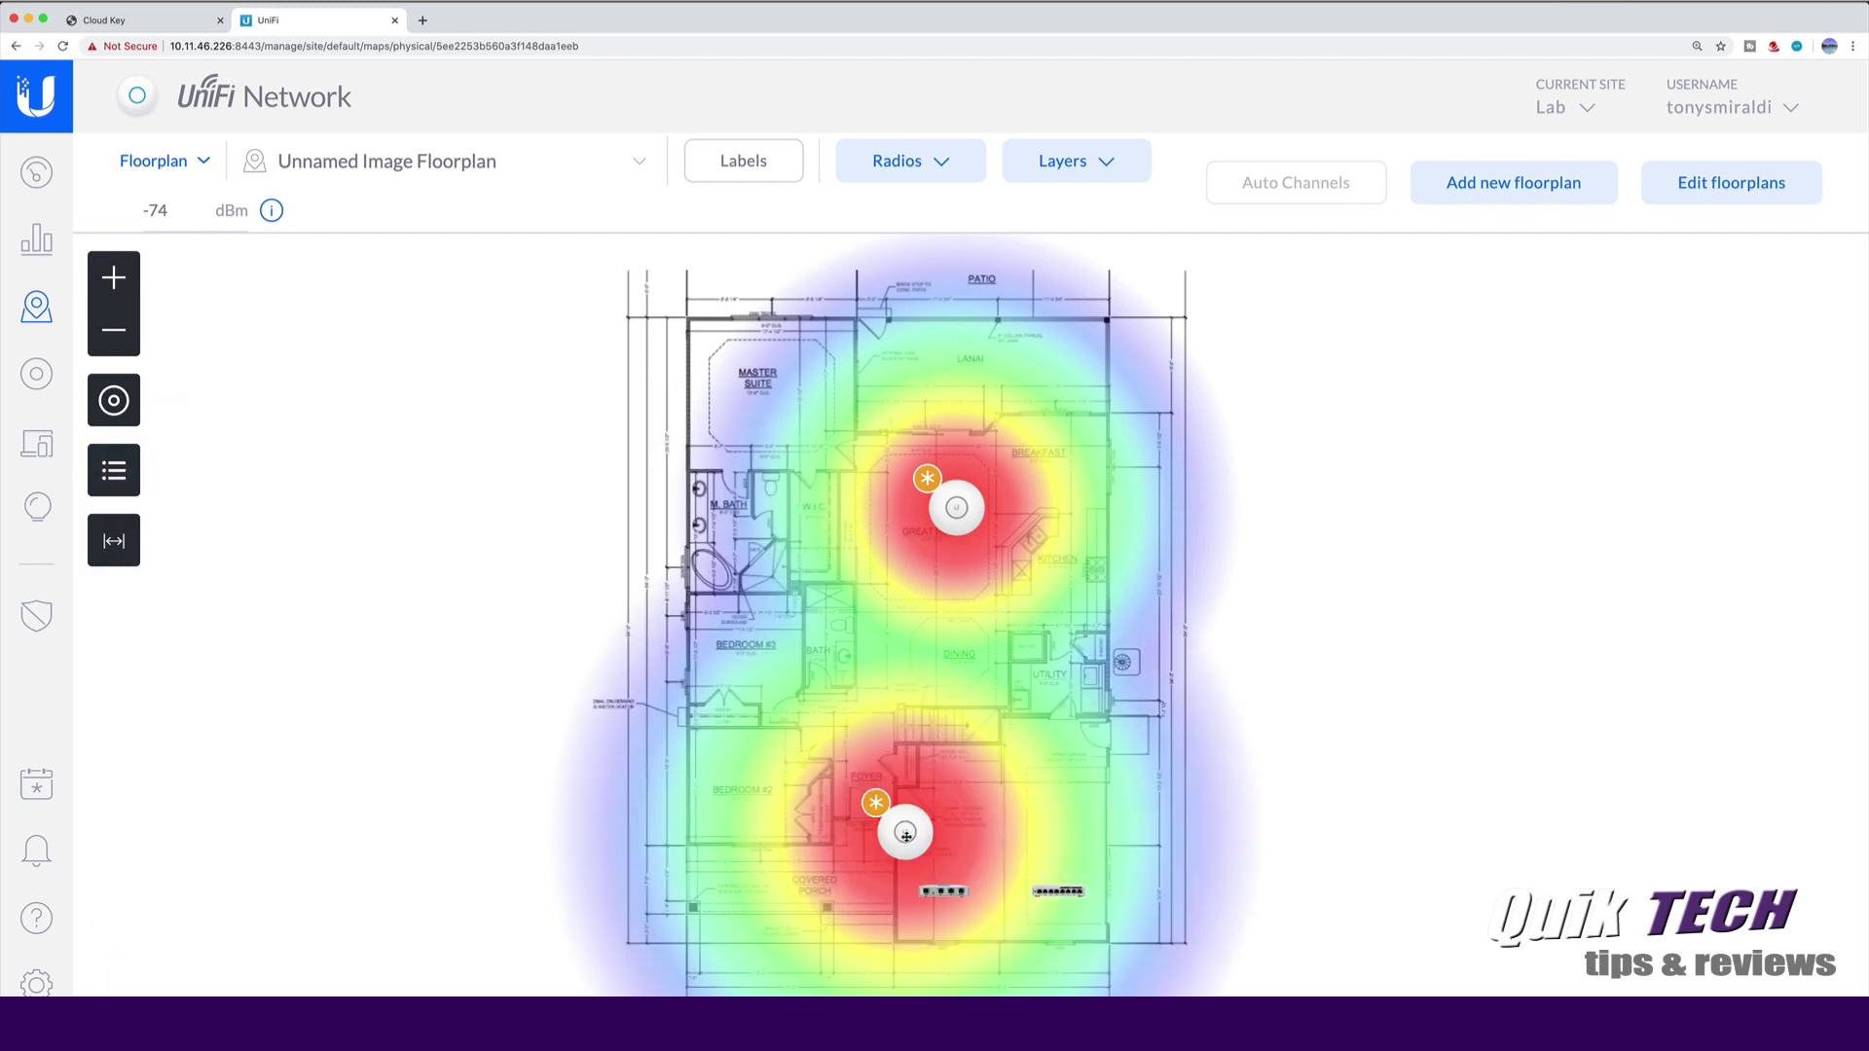
left_click_drag(906, 835, 915, 777)
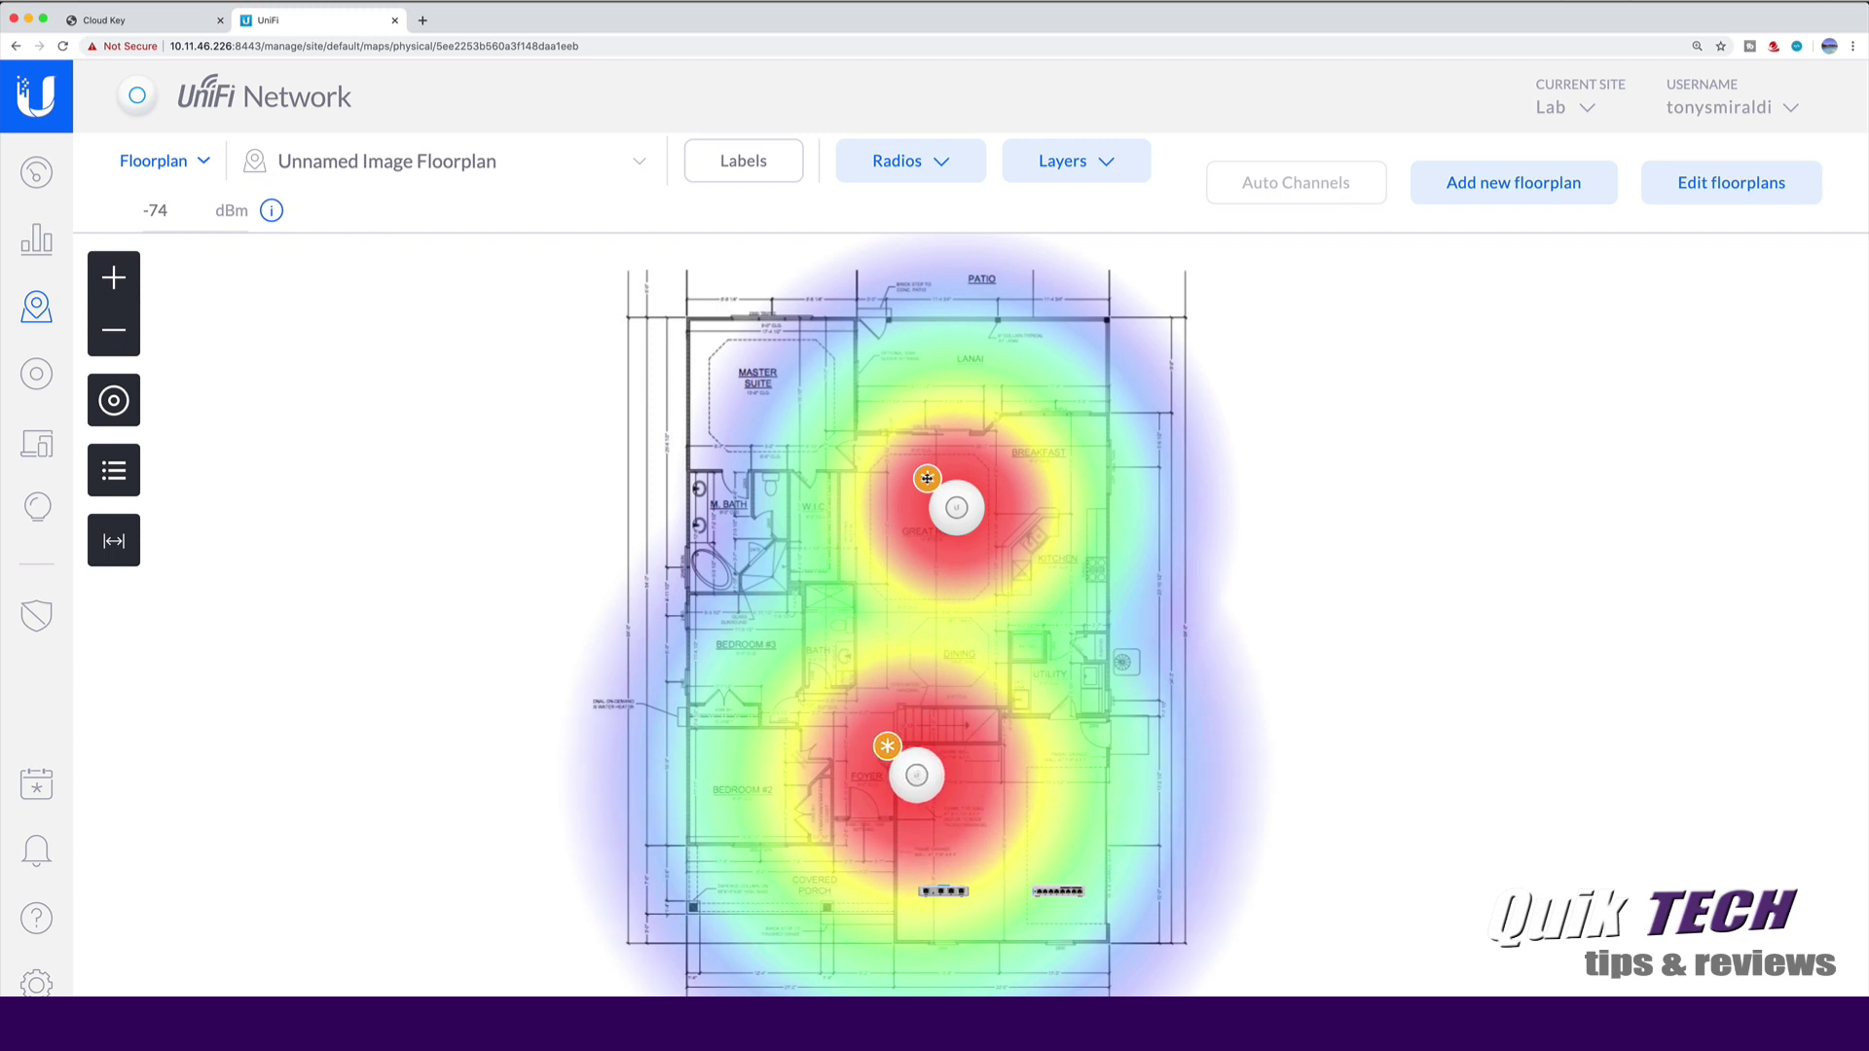
left_click_drag(970, 511, 914, 370)
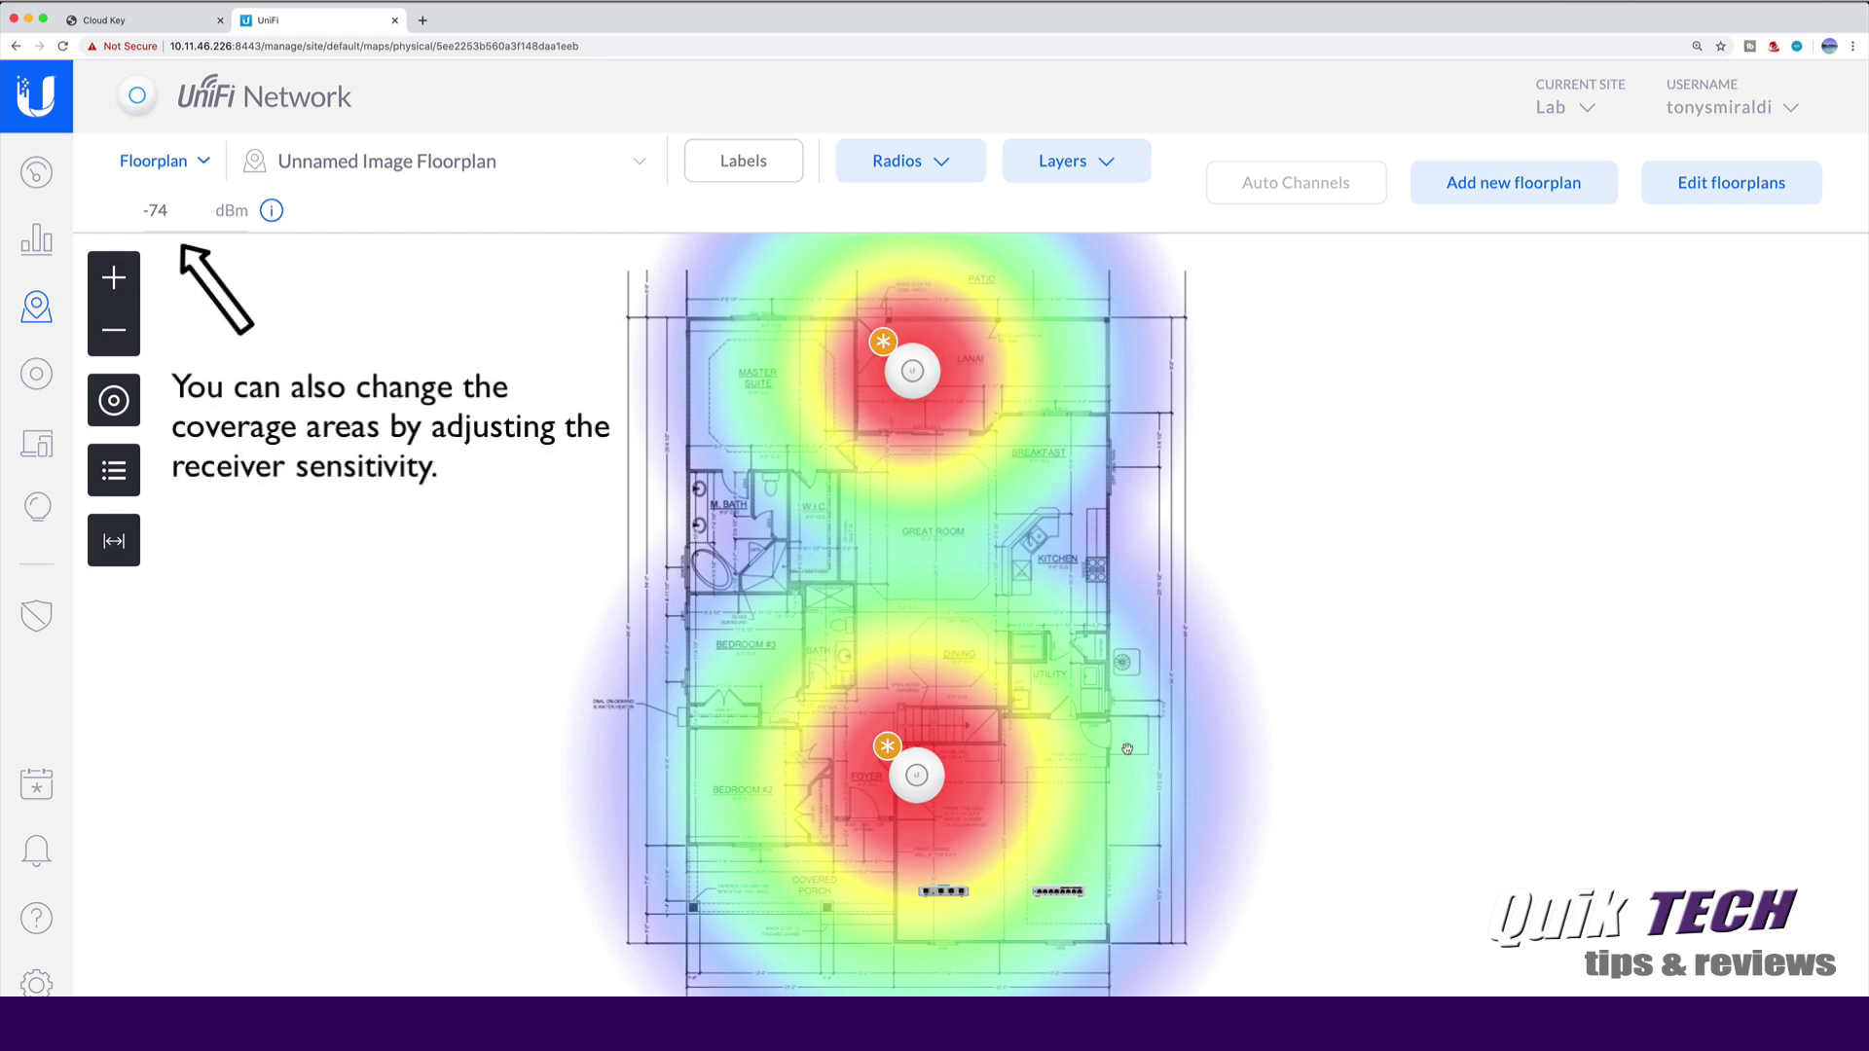
Preview the 5G coverage heatmap in Layers, then switch the map back to 2G coverage.
left_click(1121, 166)
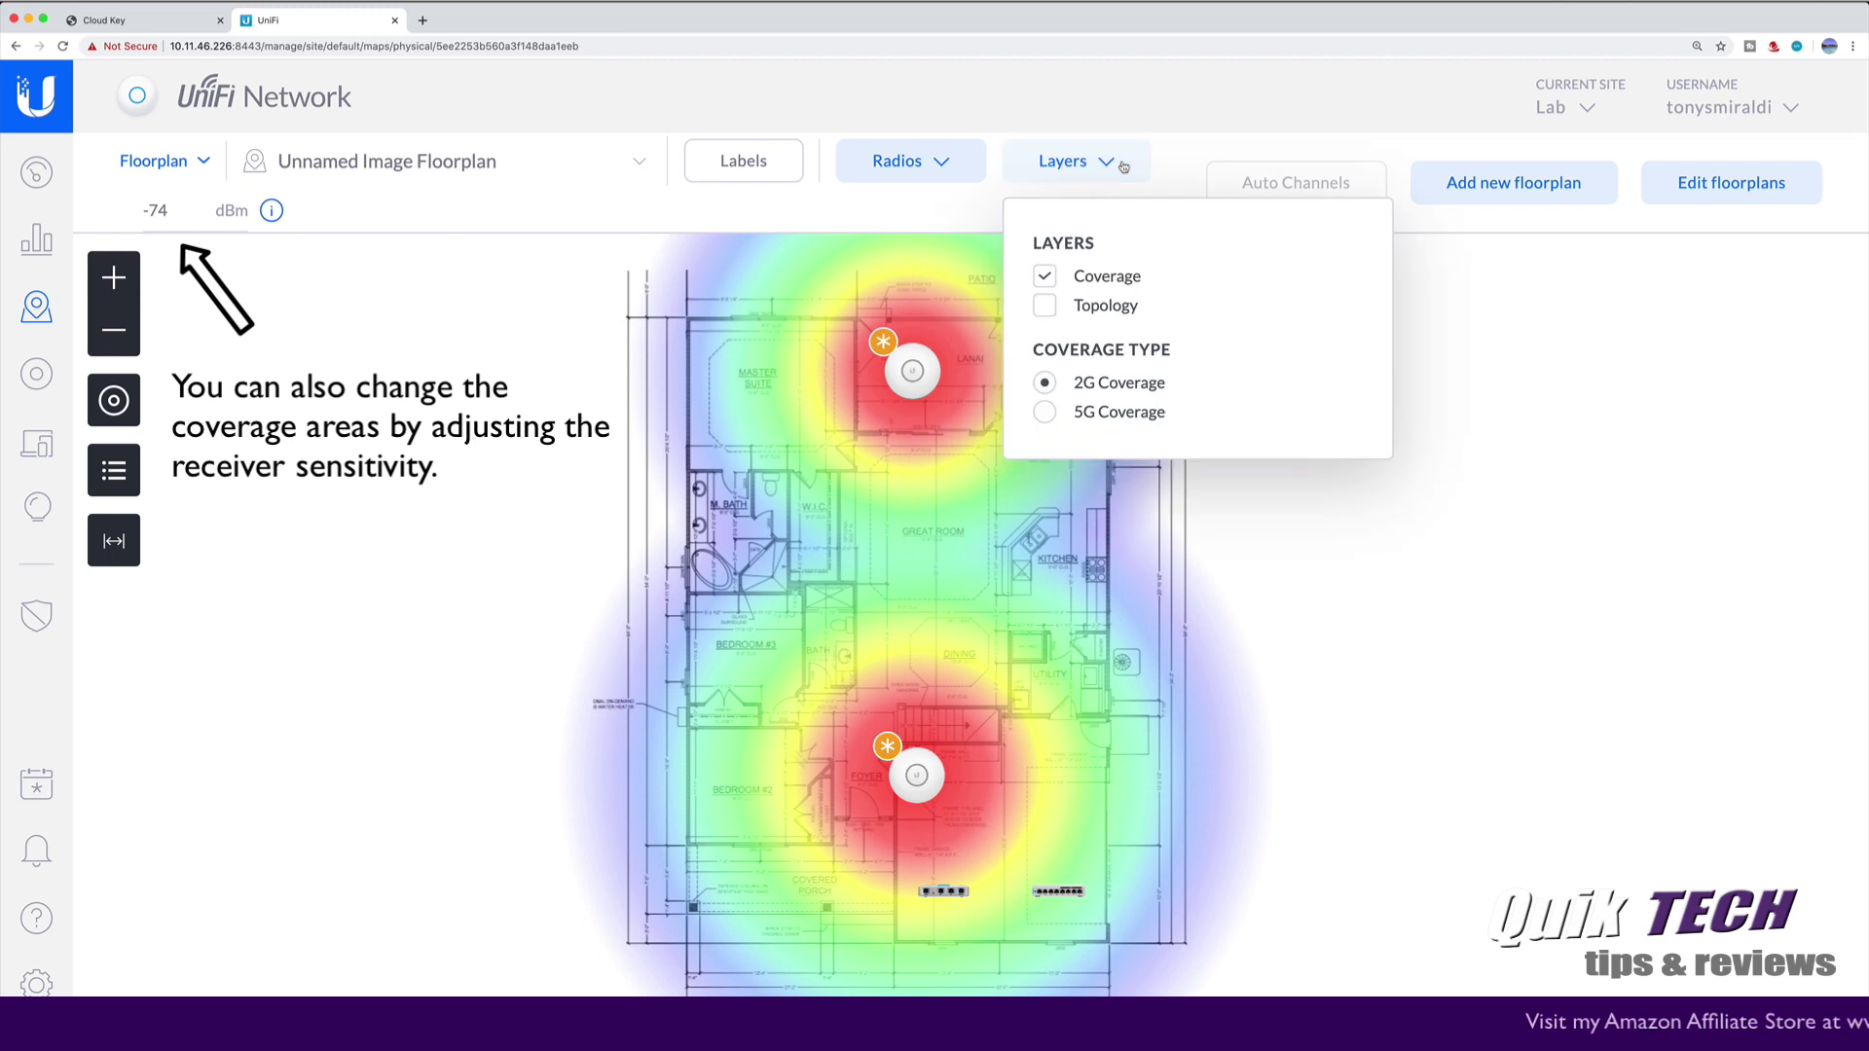
left_click(1043, 414)
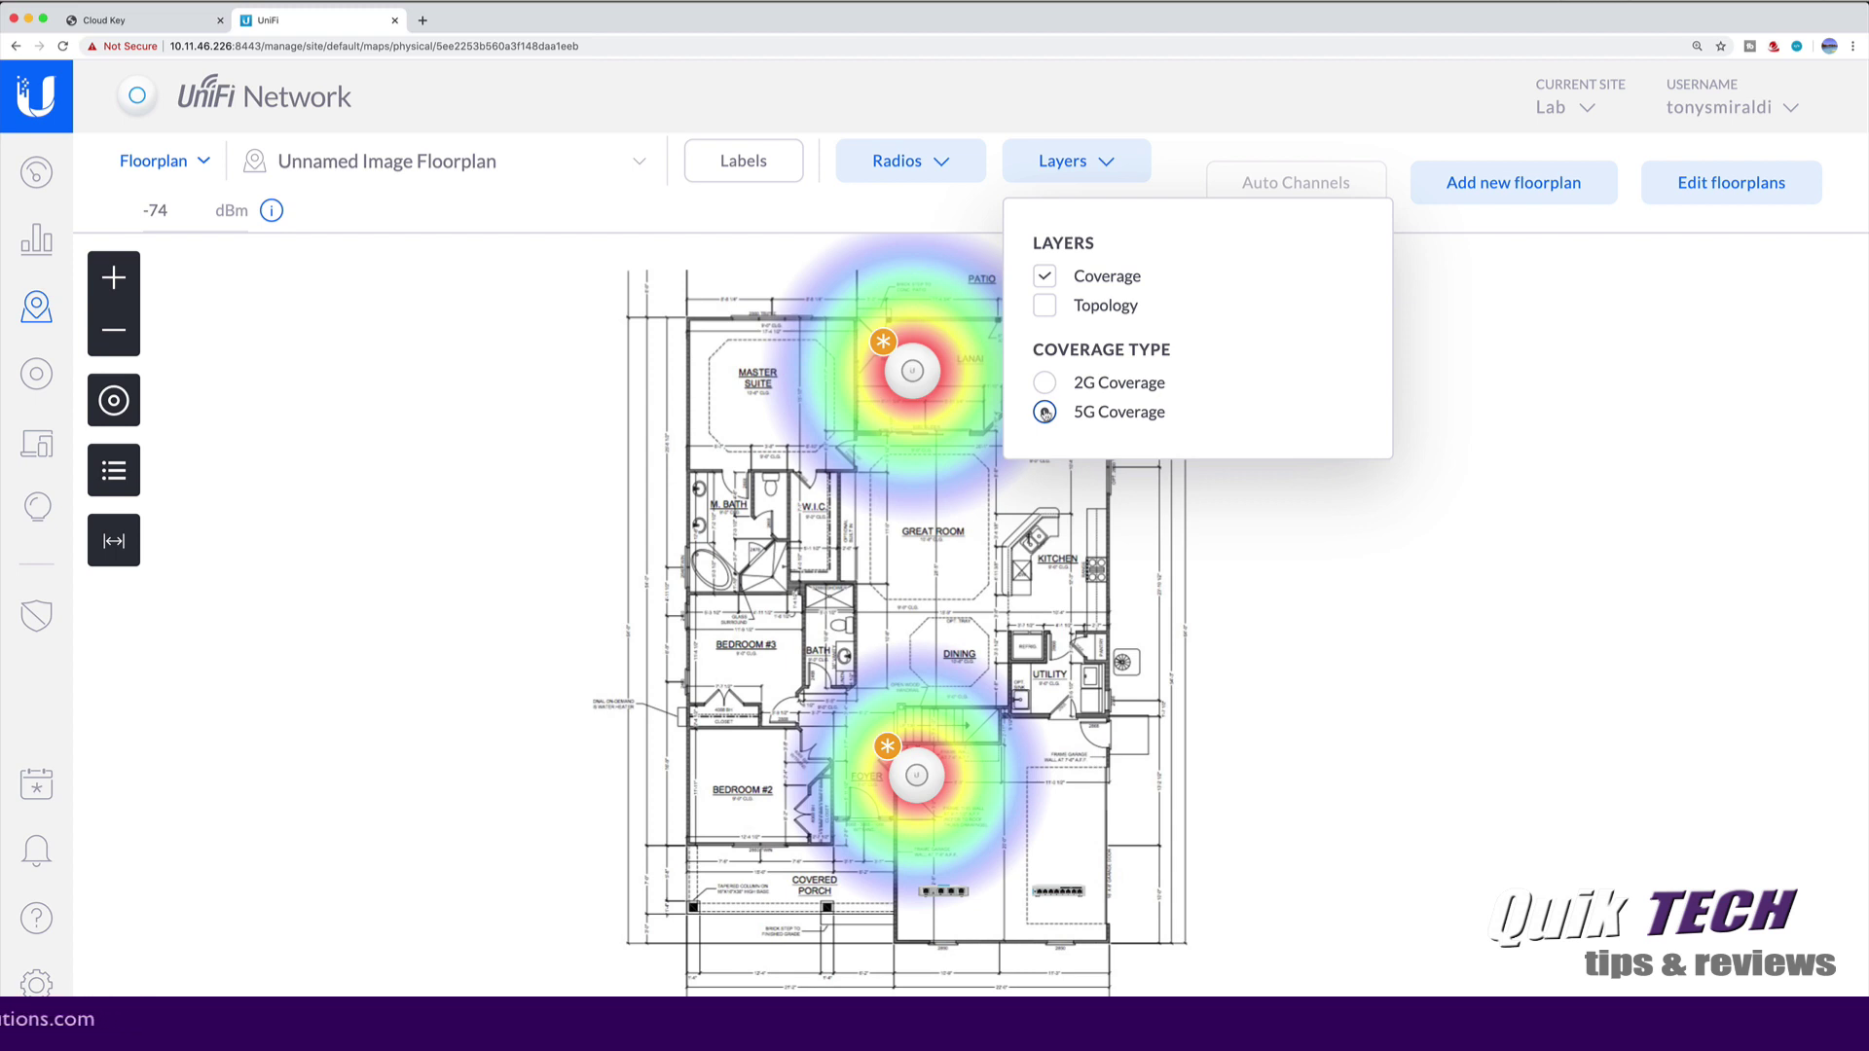
left_click(1046, 385)
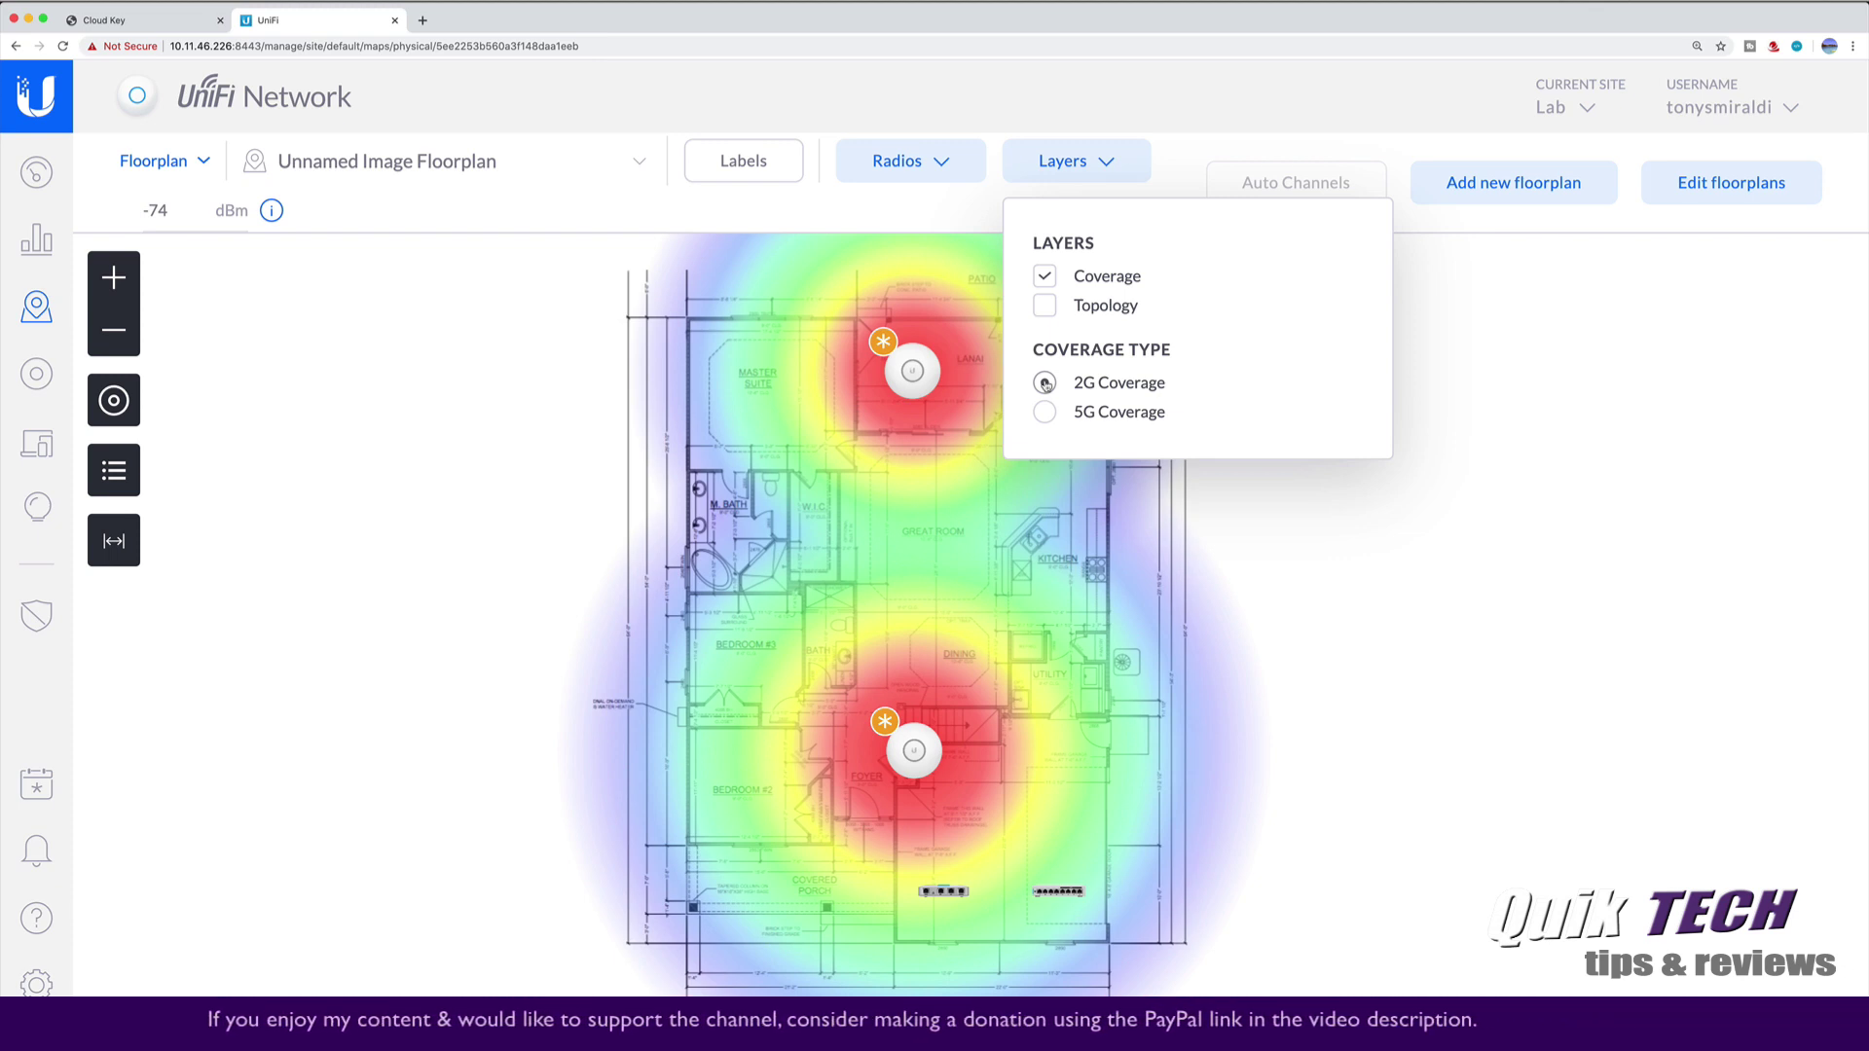
Dismiss the Layers dropdown so the house plan and its 2G heatmap are unobstructed.
left_click(982, 226)
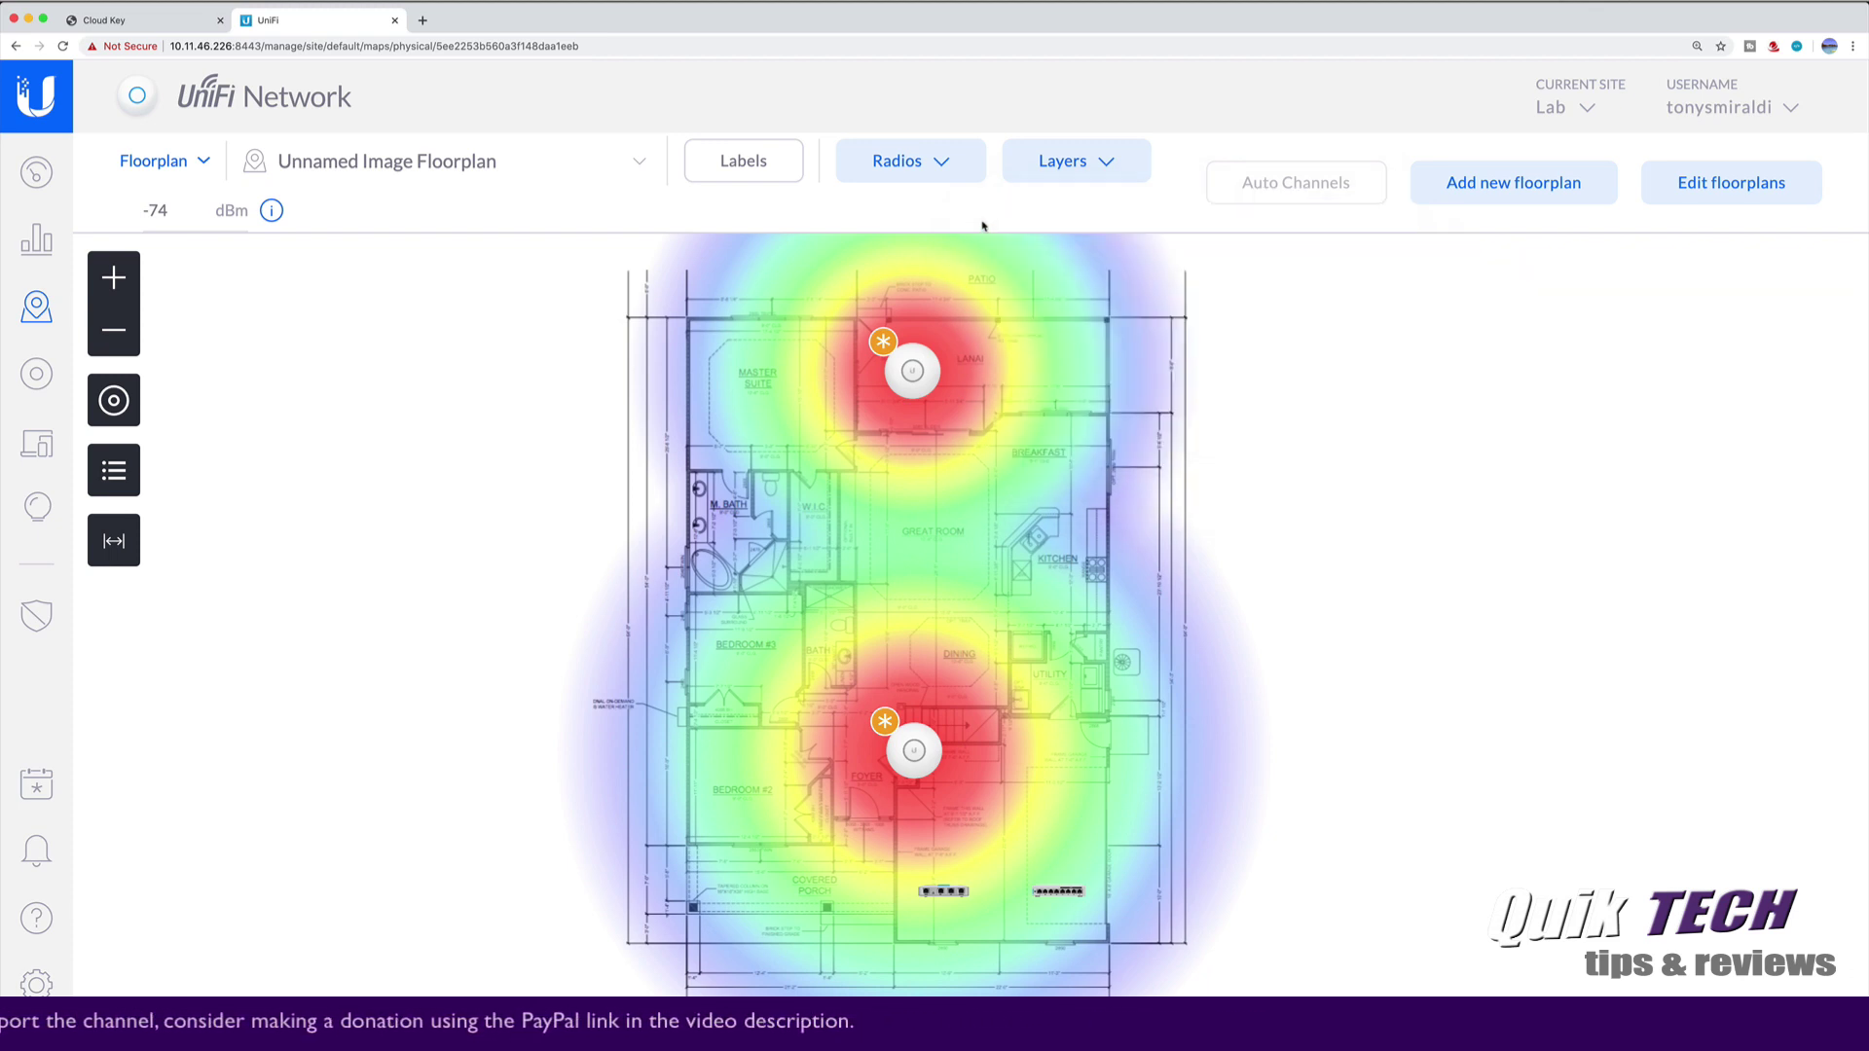